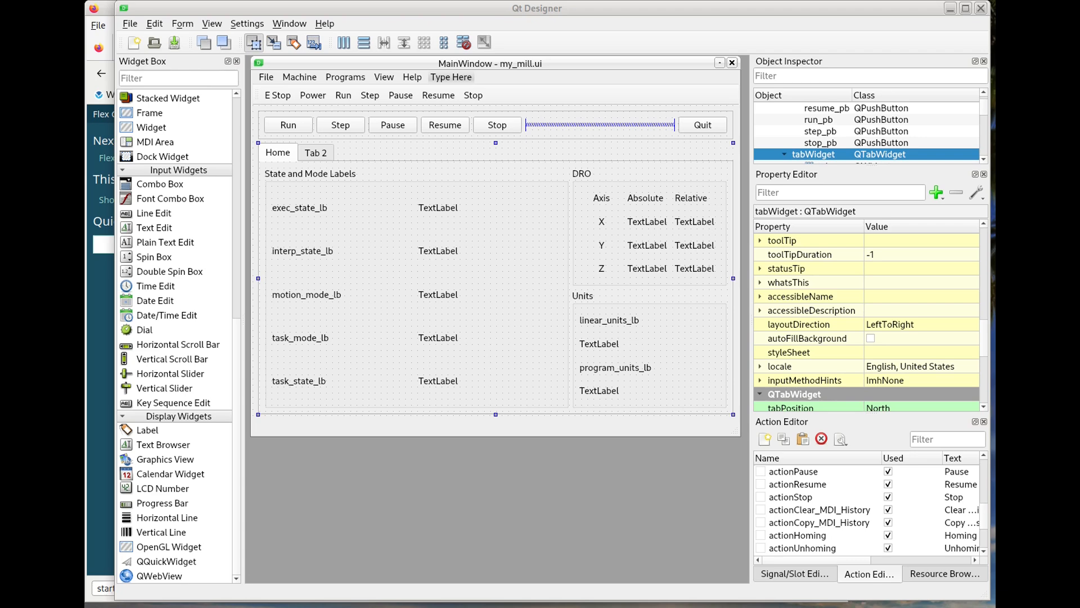
# Step: Insert a new tab page before the Home page and place a Plain Text Edit widget on it
pyautogui.rightClick(286, 156)
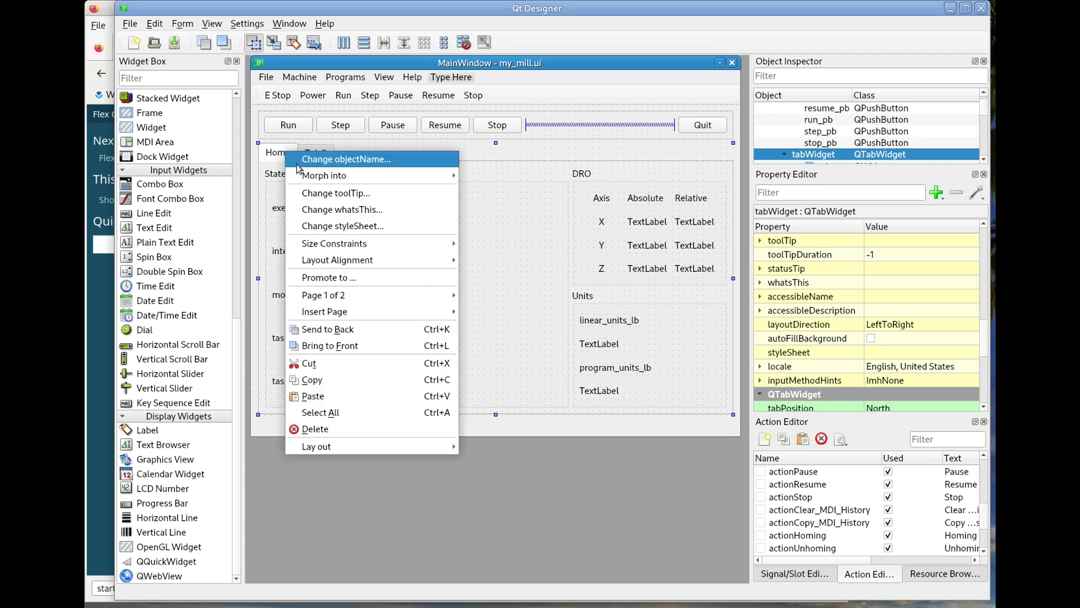
pyautogui.moveTo(338, 313)
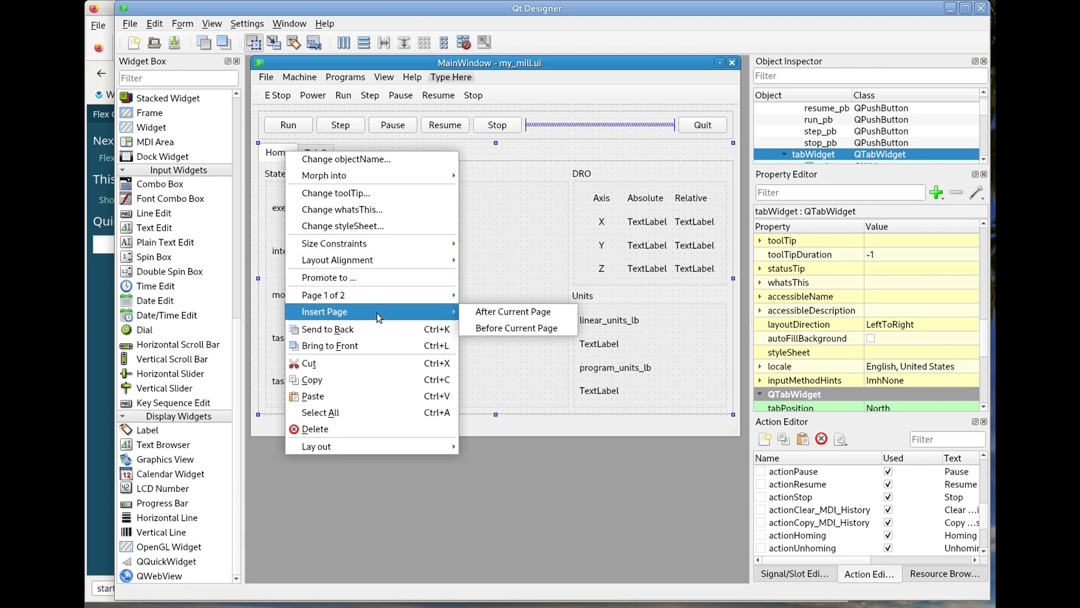
pyautogui.click(565, 329)
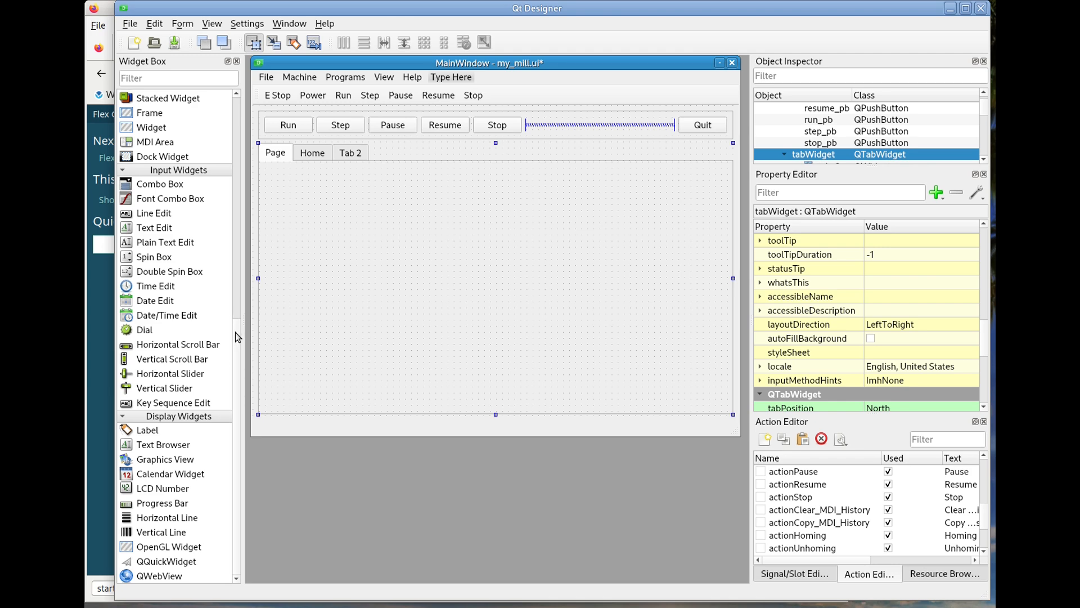
pyautogui.moveTo(173, 246); pyautogui.dragTo(299, 188)
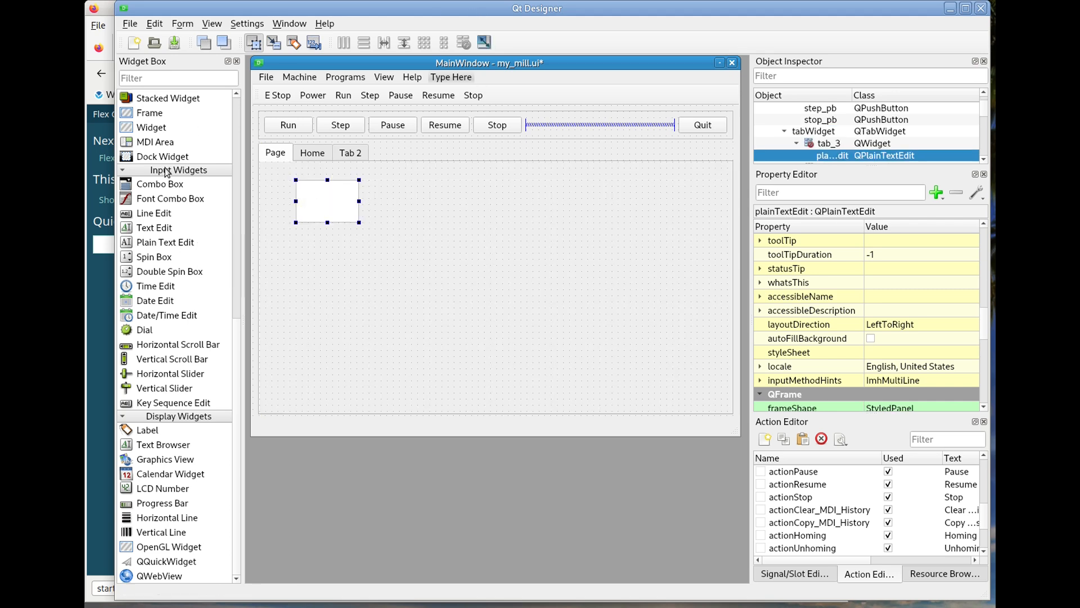
# Step: Switch to Firefox, open the Code Viewer section of the Flex GUI documentation and copy the object name gcode_pte
pyautogui.click(100, 311)
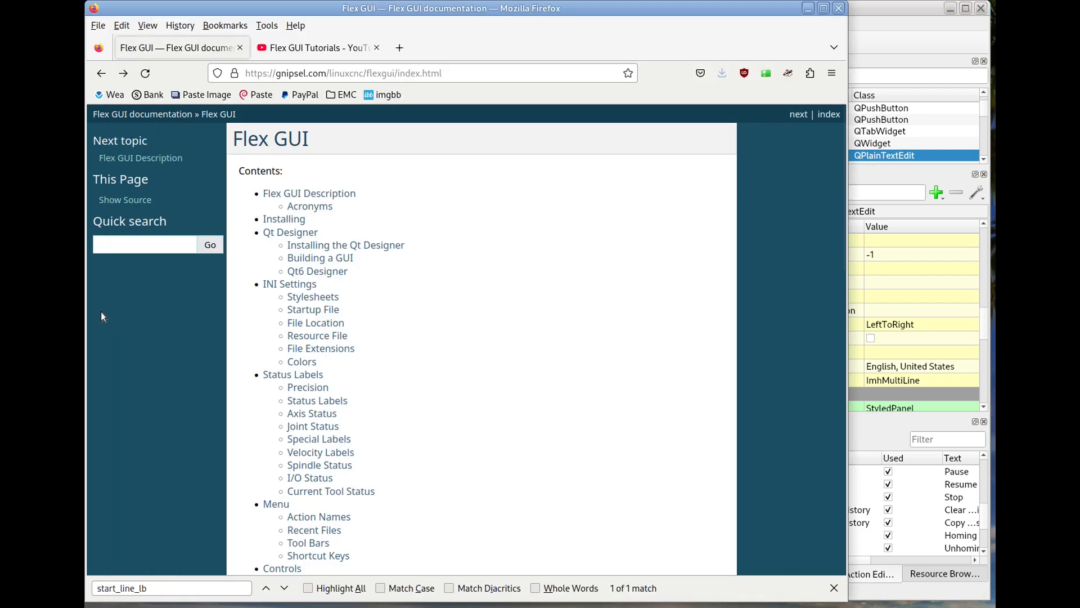
pyautogui.scroll(-10, 343, 292)
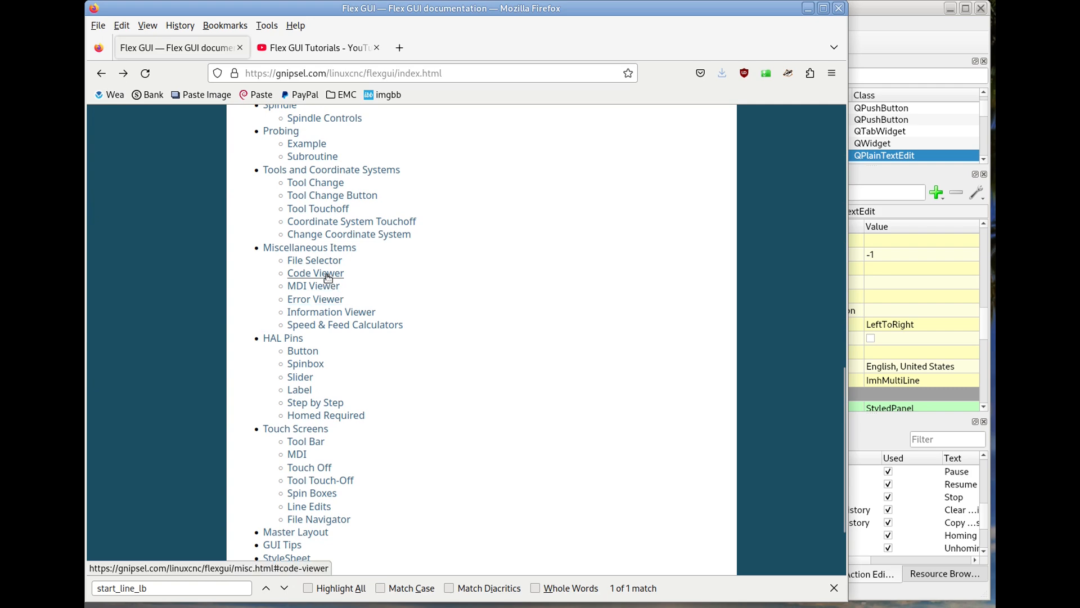
pyautogui.click(326, 274)
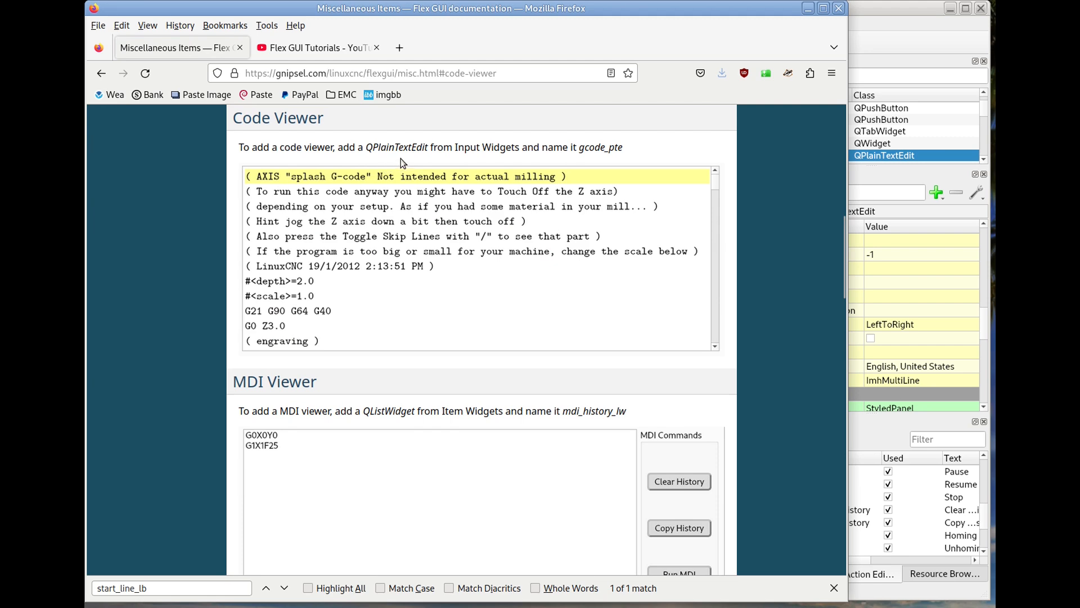
pyautogui.doubleClick(593, 145)
pyautogui.hotkey('ctrl', 'c')
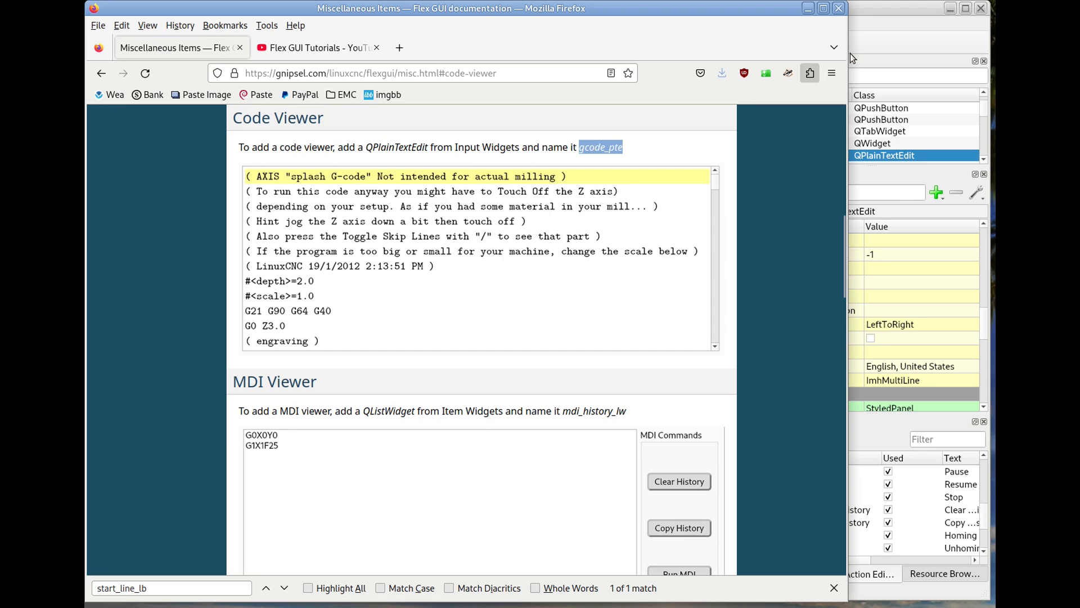
# Step: Back in Qt Designer, set the plain text edit's objectName to gcode_pte
pyautogui.click(897, 35)
pyautogui.scroll(5, 903, 299)
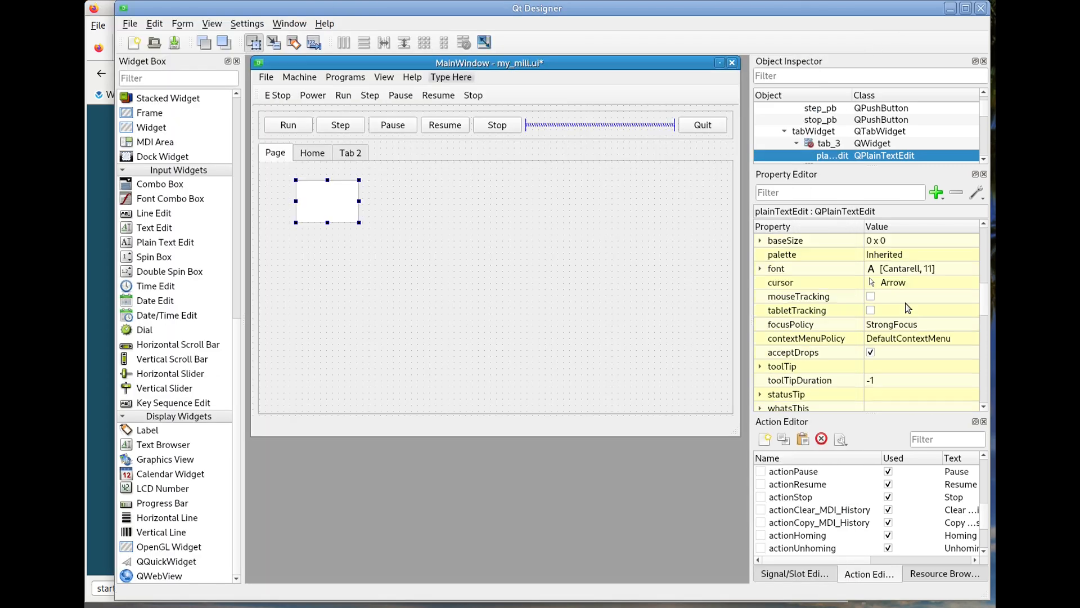
pyautogui.scroll(4, 903, 299)
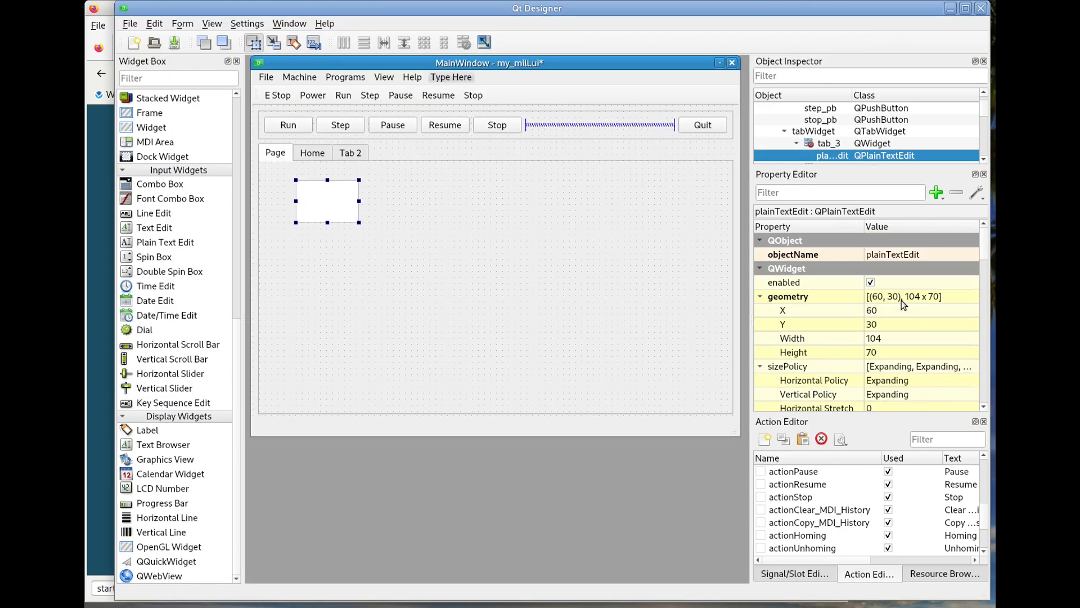
pyautogui.click(895, 253)
pyautogui.hotkey('ctrl', 'v')
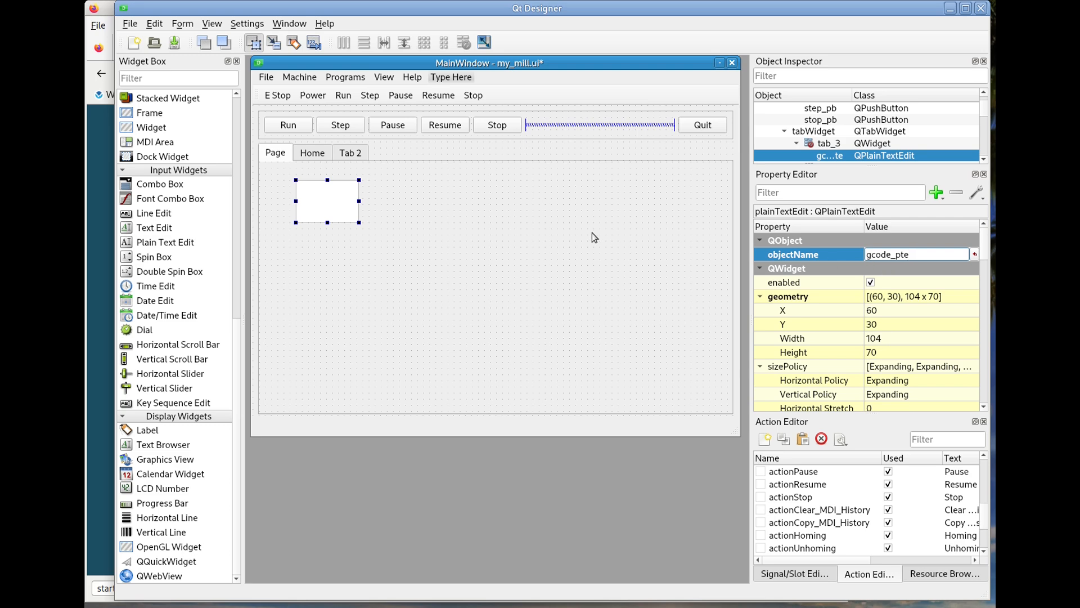
# Step: Add a Frame beside the plain text edit on the new page and widen it to about 521 x 80
pyautogui.scroll(2, 172, 286)
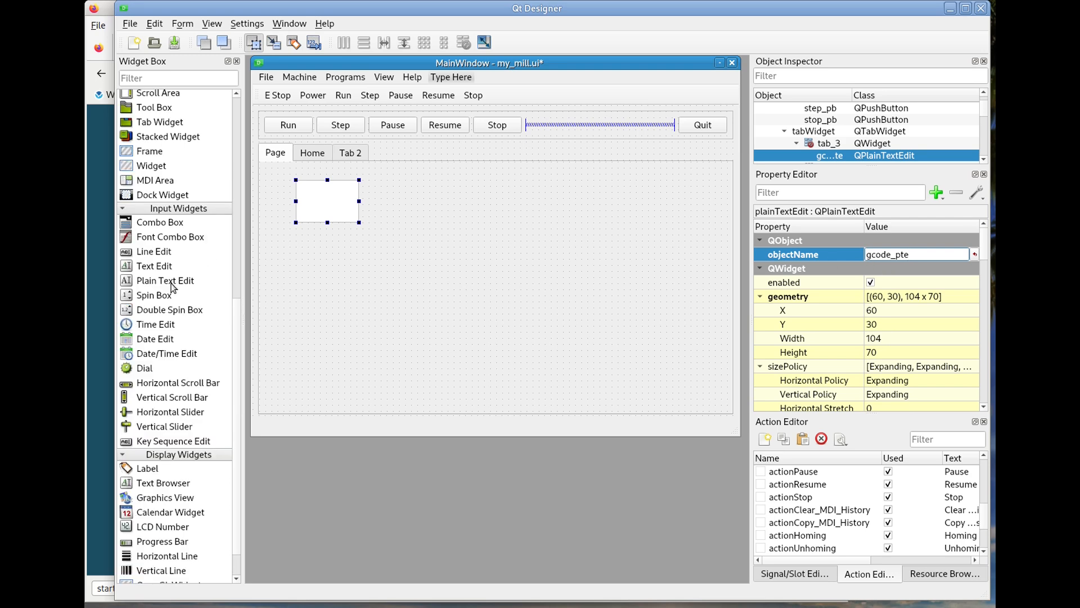
pyautogui.scroll(2, 171, 286)
pyautogui.moveTo(150, 192); pyautogui.dragTo(396, 183)
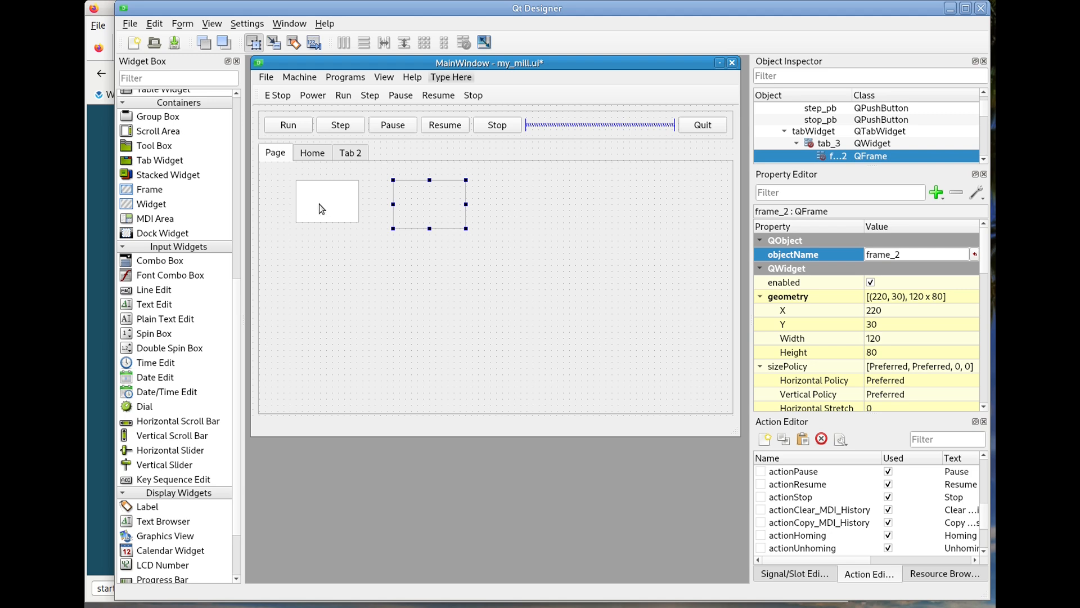
pyautogui.scroll(5, 188, 247)
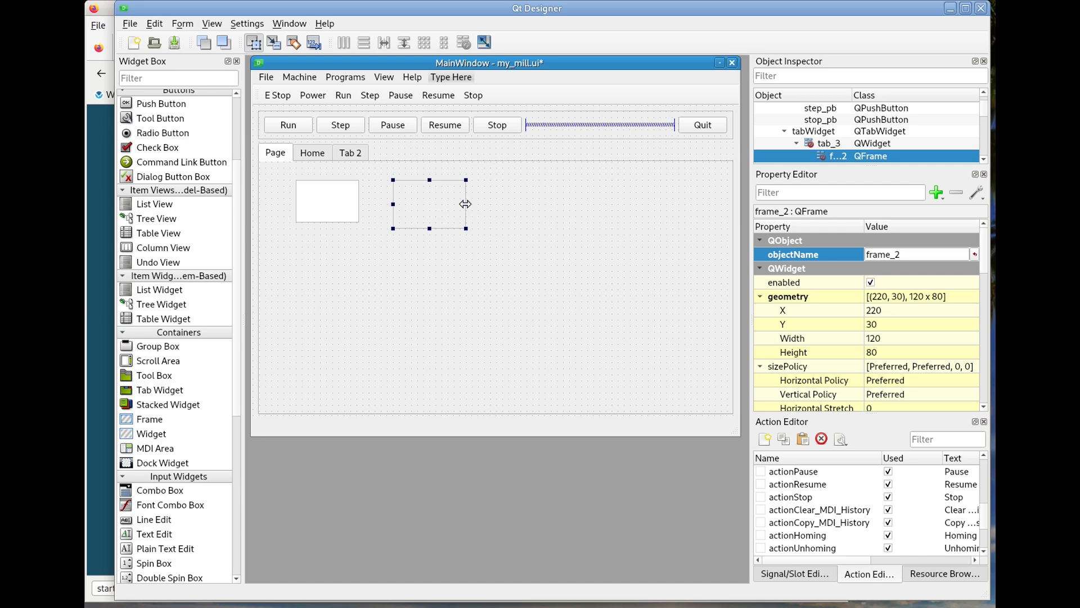
pyautogui.moveTo(466, 204); pyautogui.dragTo(710, 204)
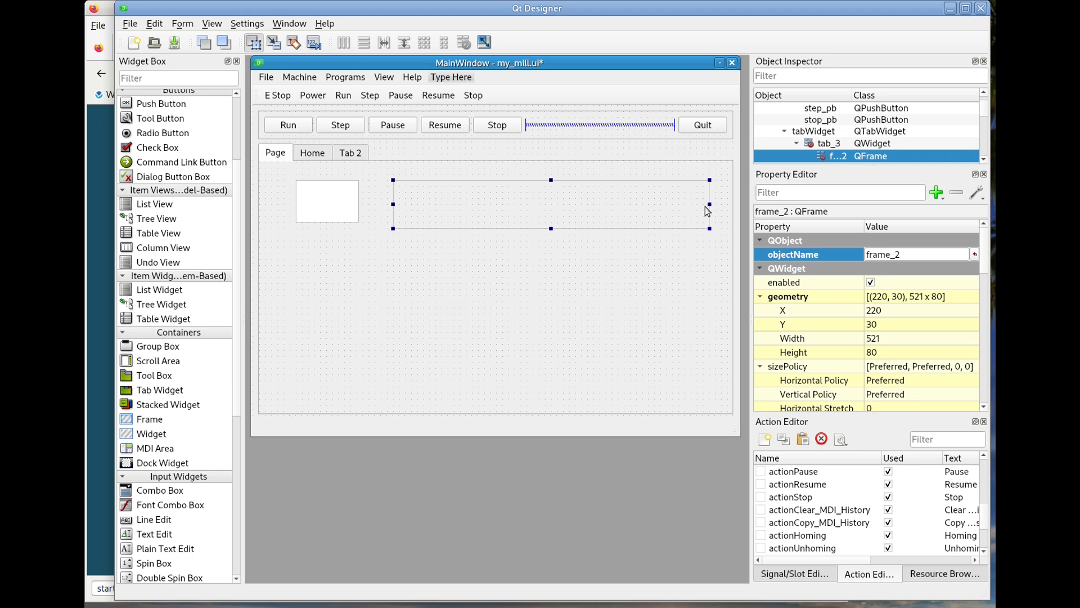
# Step: Place three Push Buttons side by side inside the new frame
pyautogui.scroll(2, 180, 247)
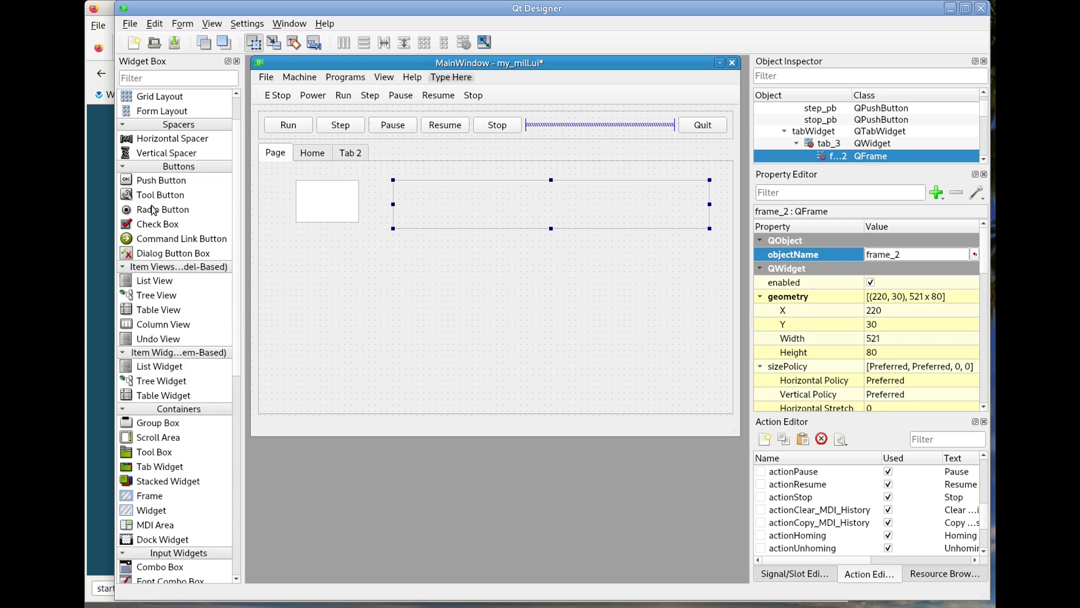
pyautogui.moveTo(156, 181); pyautogui.dragTo(412, 197)
pyautogui.moveTo(145, 181); pyautogui.dragTo(475, 199)
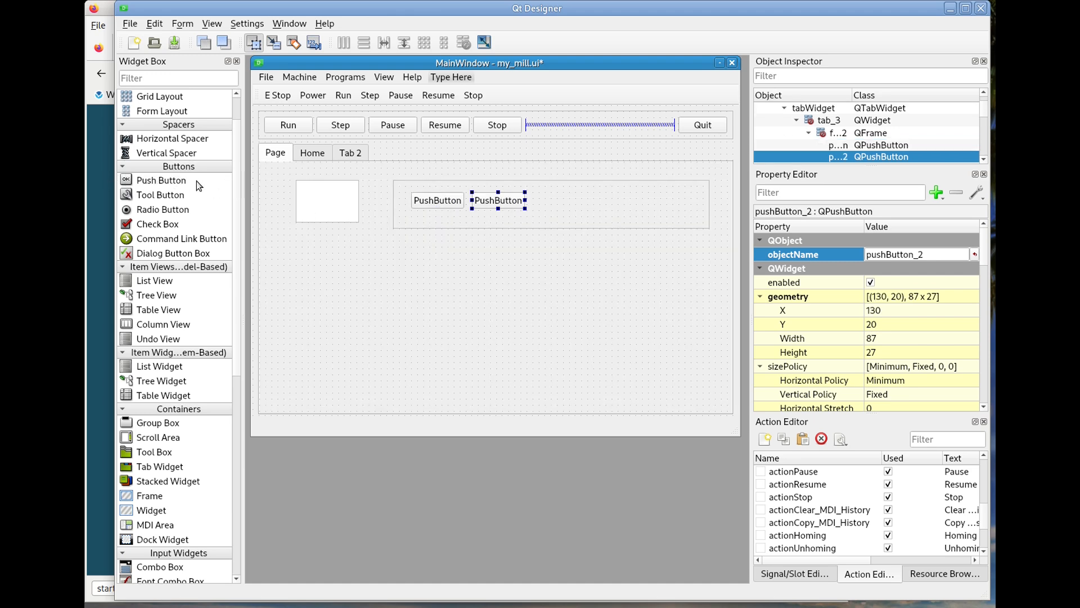
pyautogui.moveTo(197, 180); pyautogui.dragTo(539, 199)
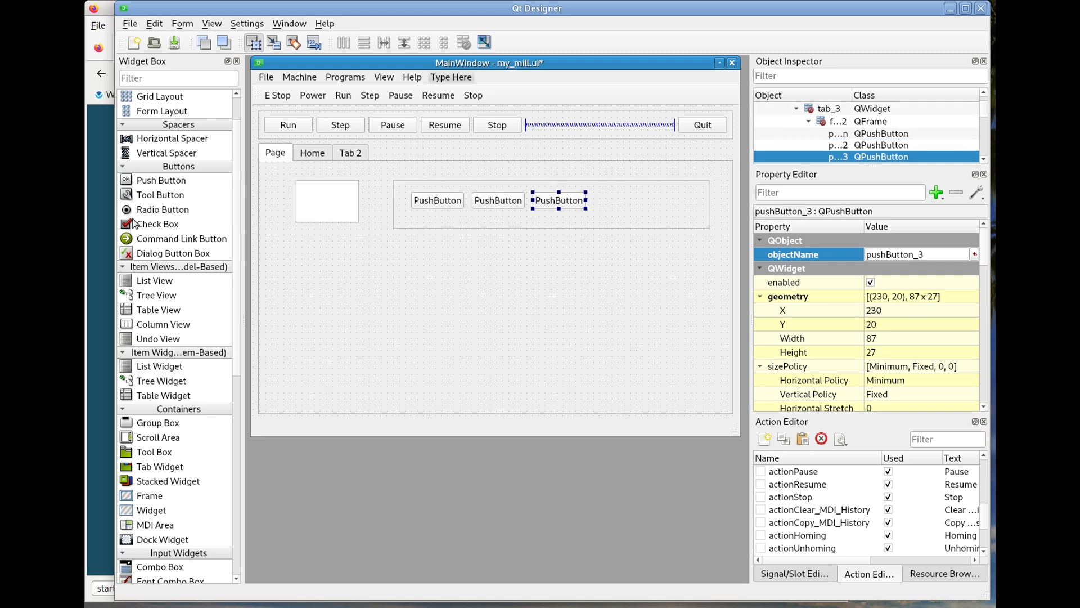
# Step: Switch to Firefox, open the Controls page of the Flex GUI documentation and copy open_pb for opening a G-code file
pyautogui.click(102, 217)
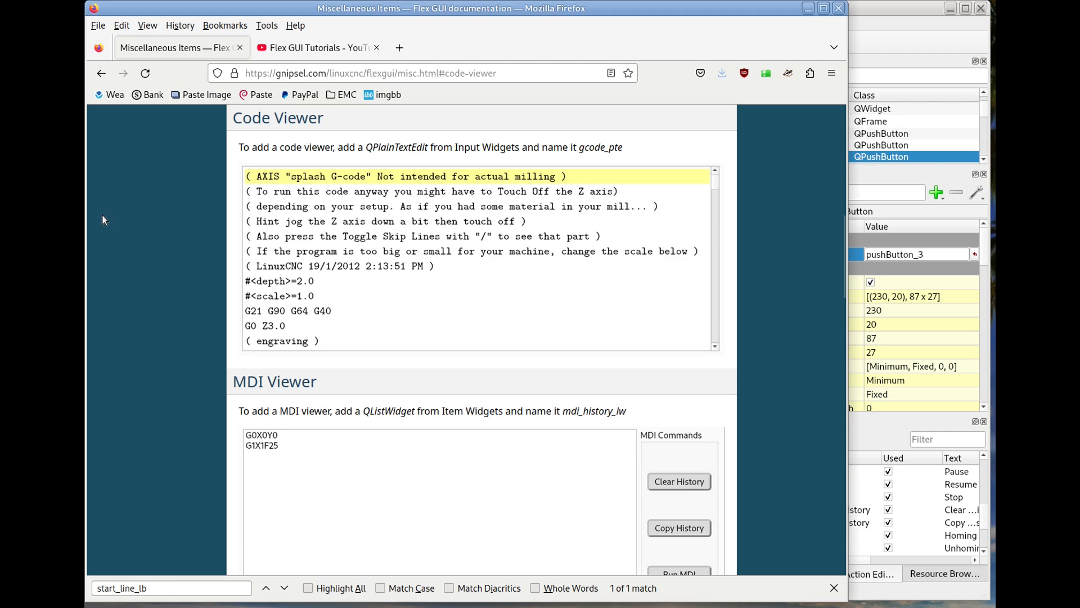
pyautogui.scroll(10, 103, 211)
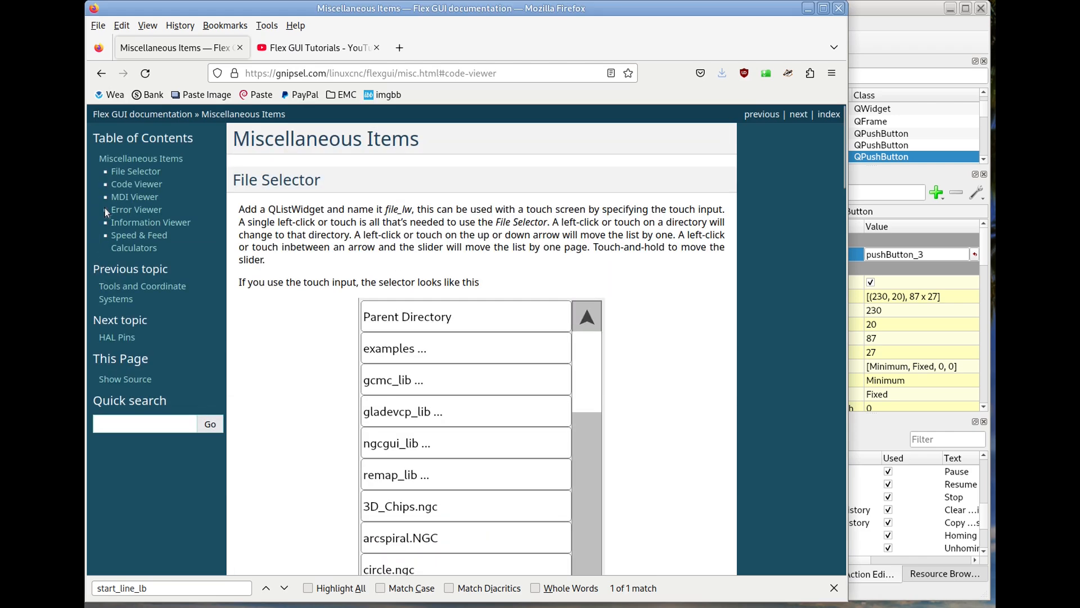
pyautogui.click(143, 114)
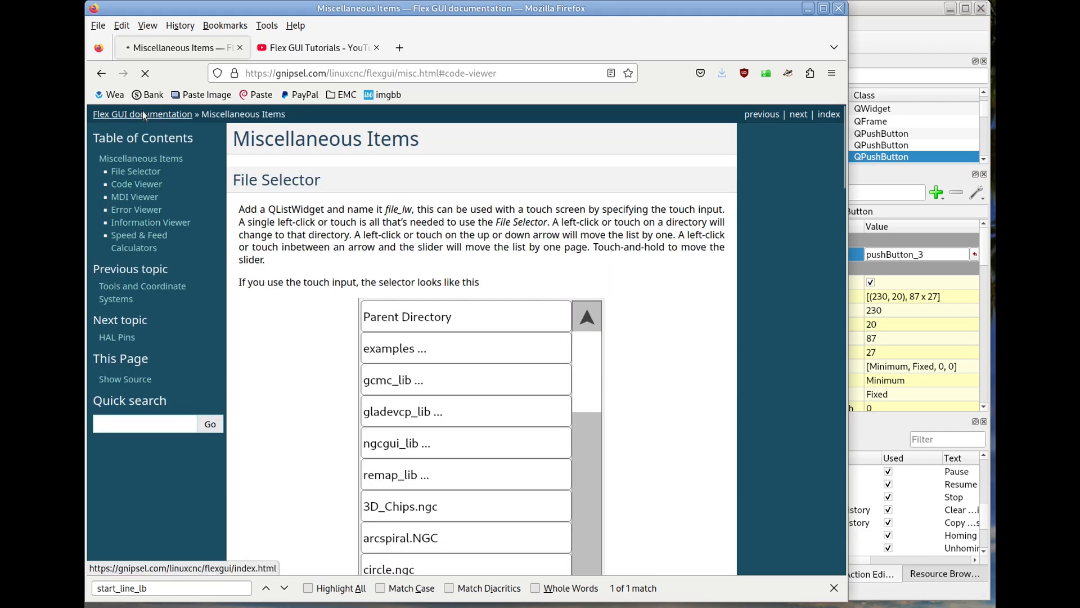
pyautogui.scroll(-5, 395, 399)
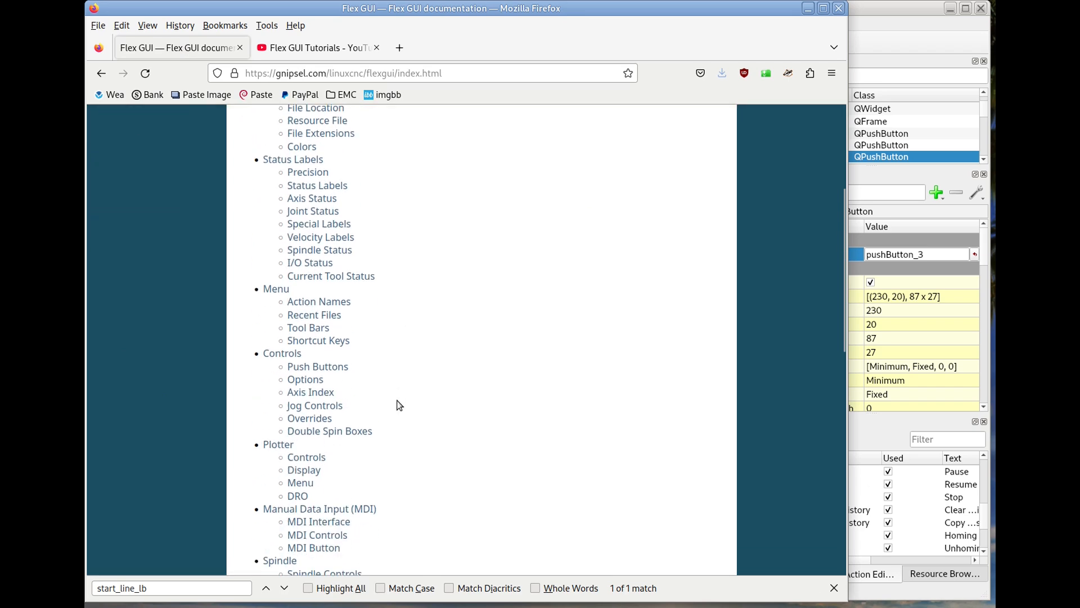
pyautogui.click(293, 319)
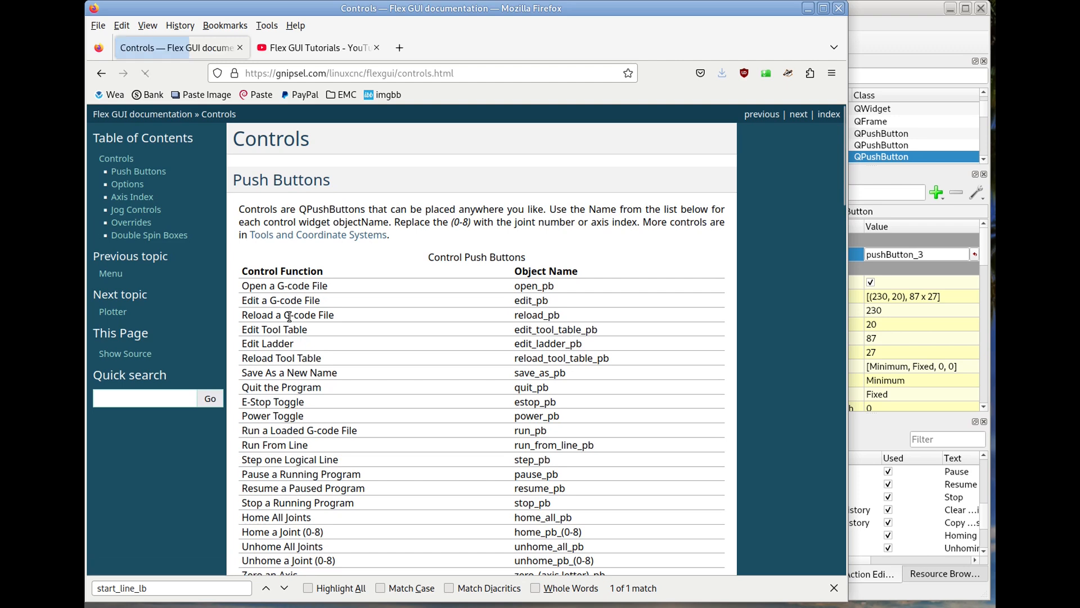
pyautogui.doubleClick(527, 286)
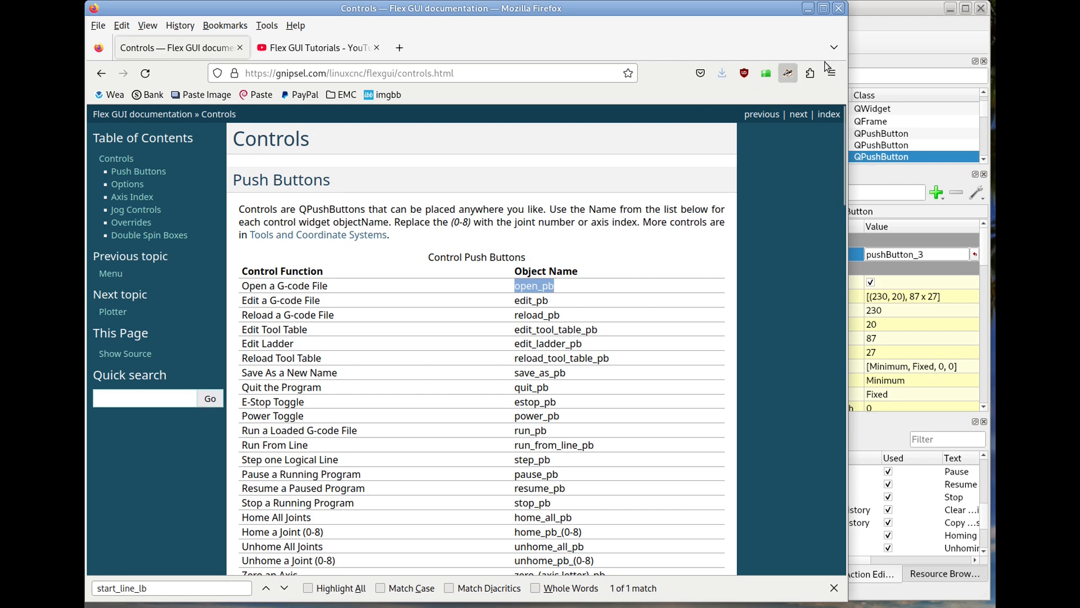
# Step: Back in Qt Designer, set the first push button's objectName to open_pb
pyautogui.click(896, 31)
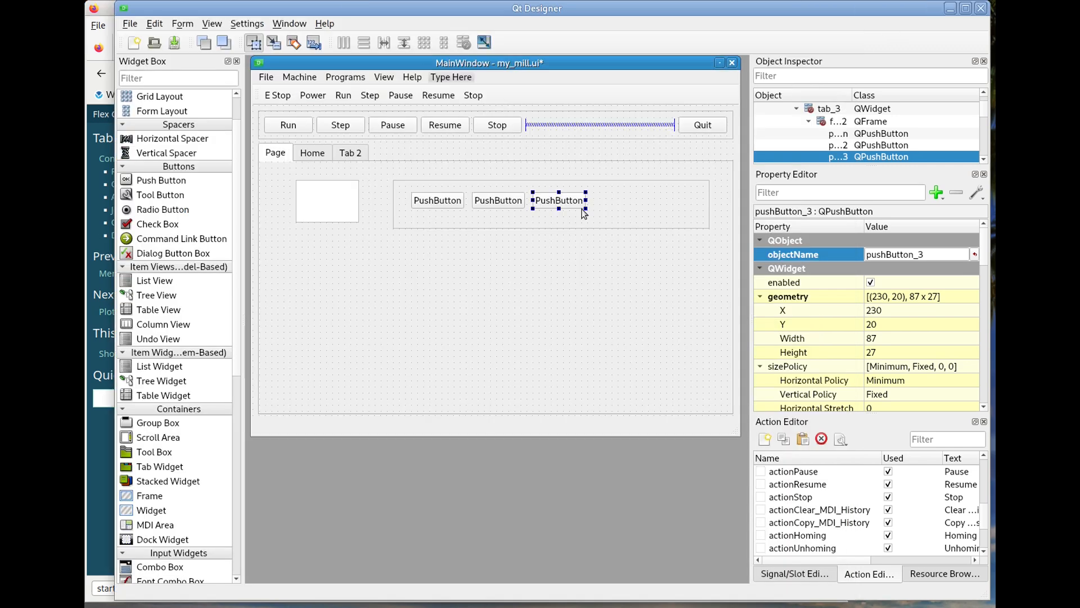
pyautogui.click(435, 210)
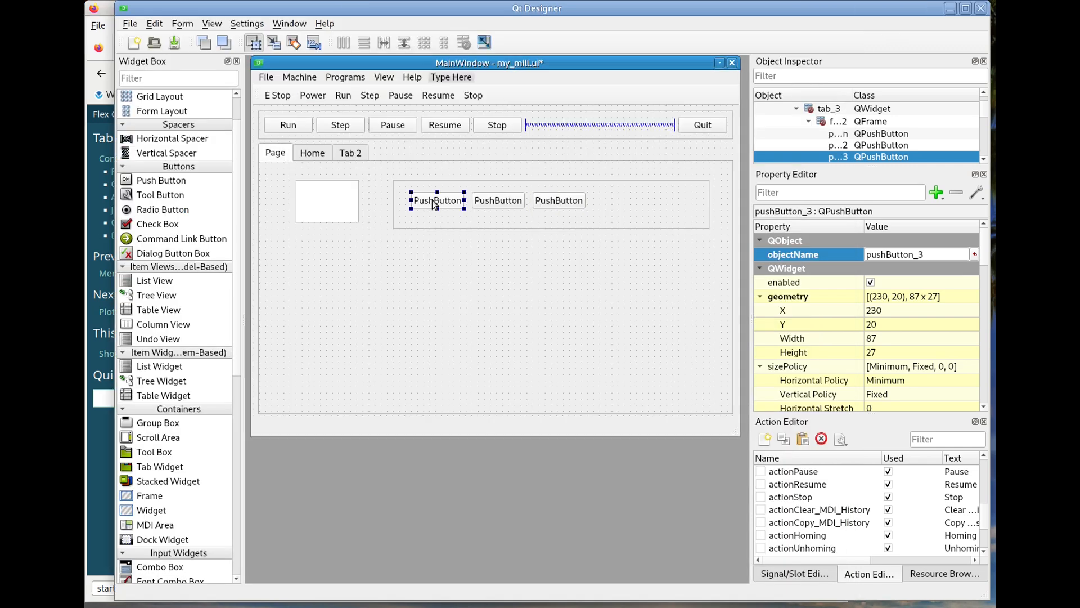
pyautogui.click(904, 264)
pyautogui.click(906, 255)
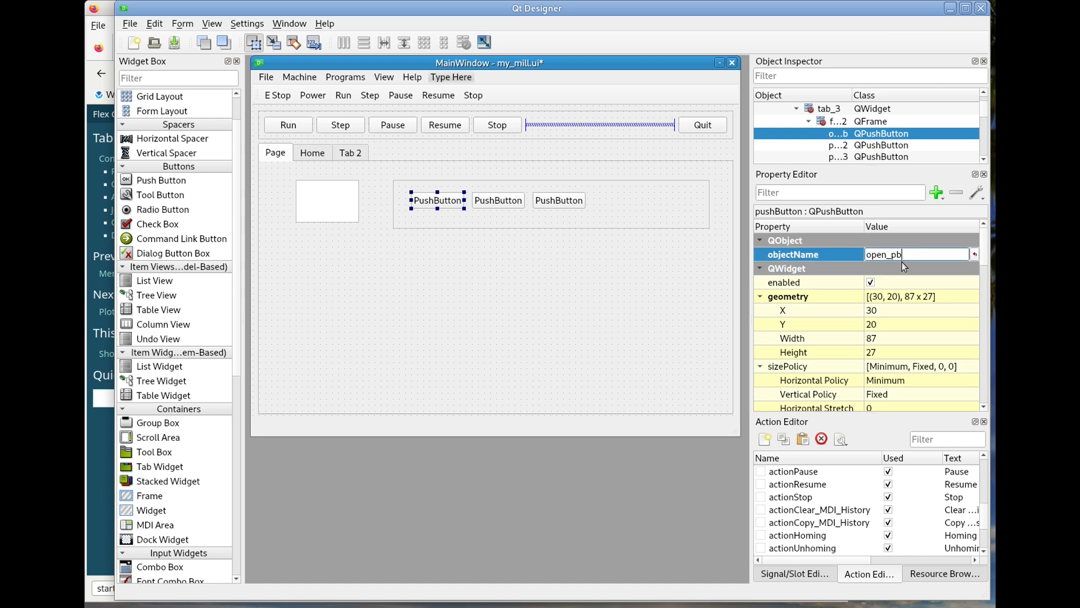
# Step: Copy edit_pb from the Controls documentation in Firefox and set it as the second push button's objectName in Qt Designer
pyautogui.click(99, 434)
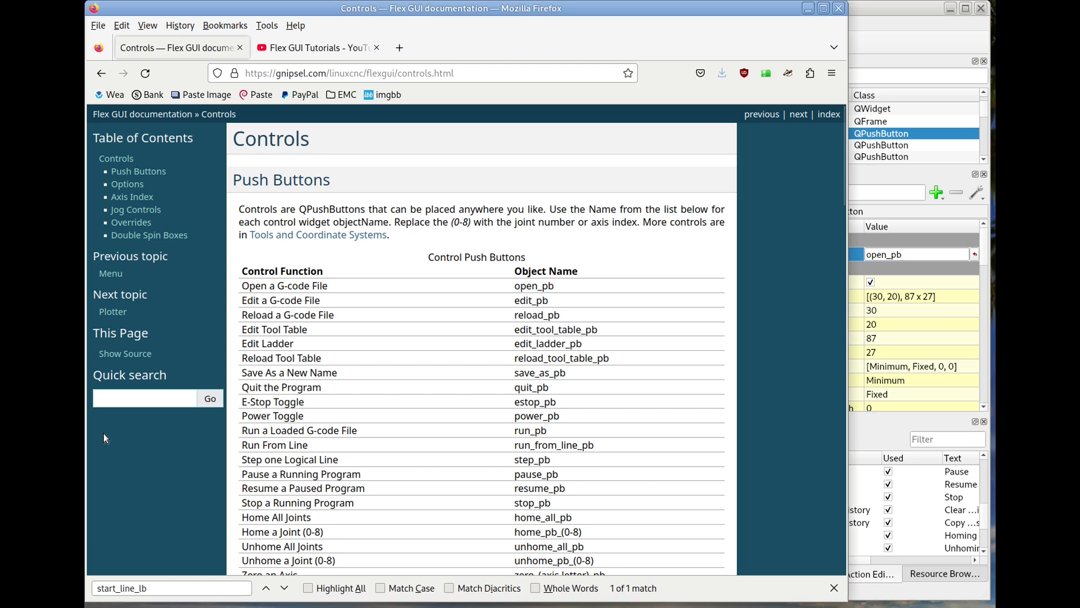
pyautogui.doubleClick(521, 299)
pyautogui.hotkey('ctrl', 'c')
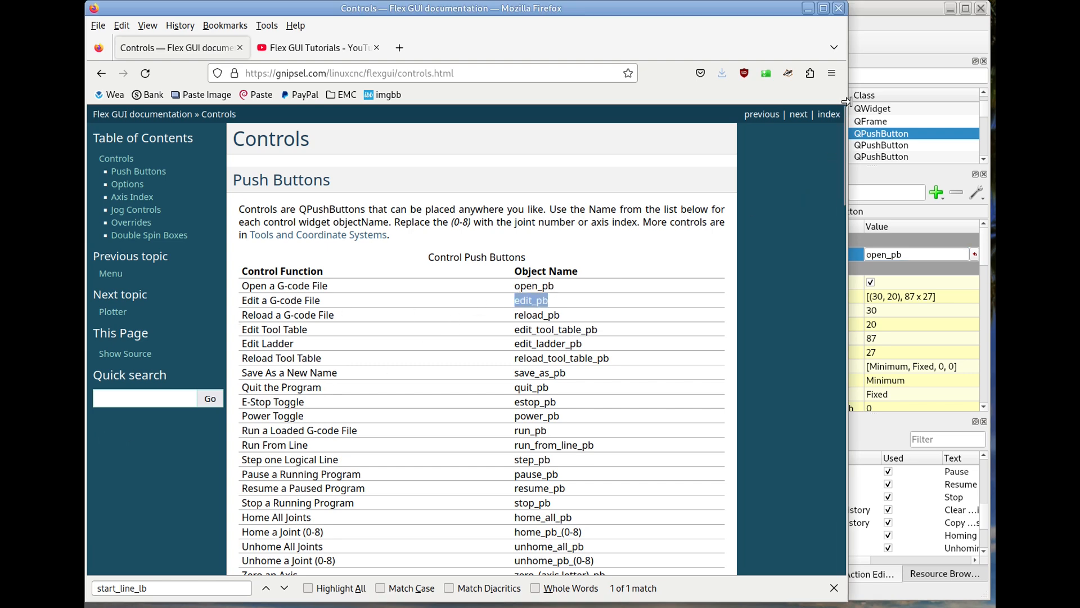
pyautogui.click(903, 35)
pyautogui.click(508, 202)
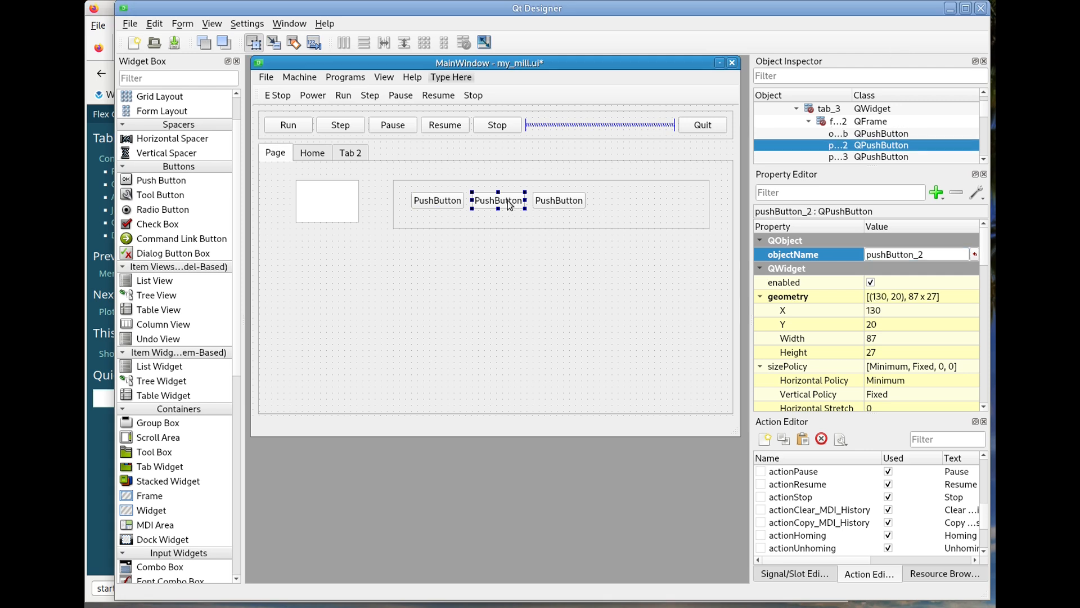
pyautogui.doubleClick(889, 254)
pyautogui.hotkey('ctrl', 'v')
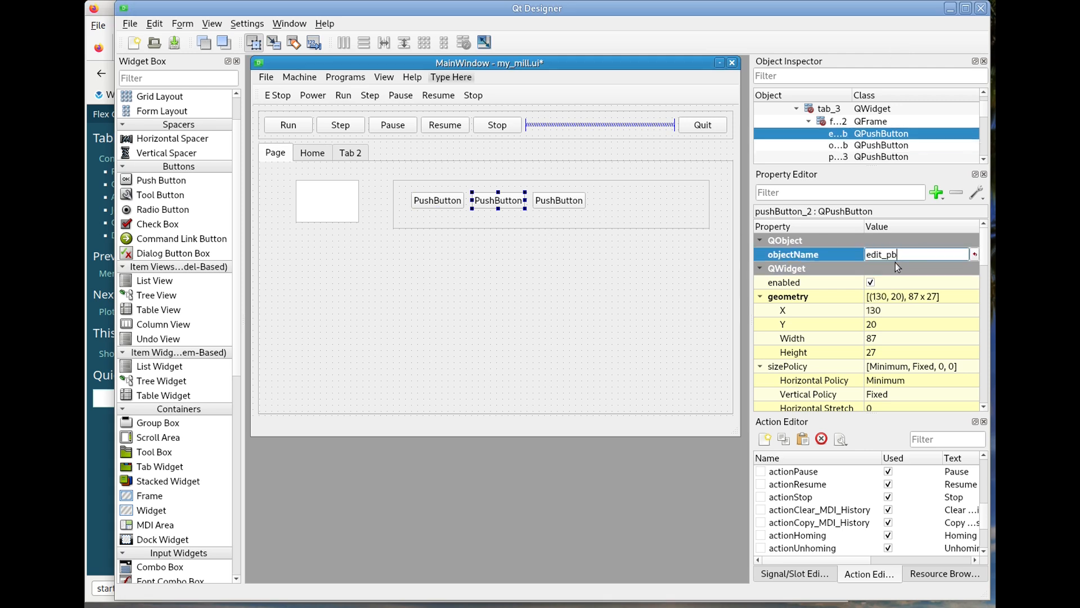
# Step: Label the frame's three push buttons Open, Edit and Reload, in that order
pyautogui.click(451, 204)
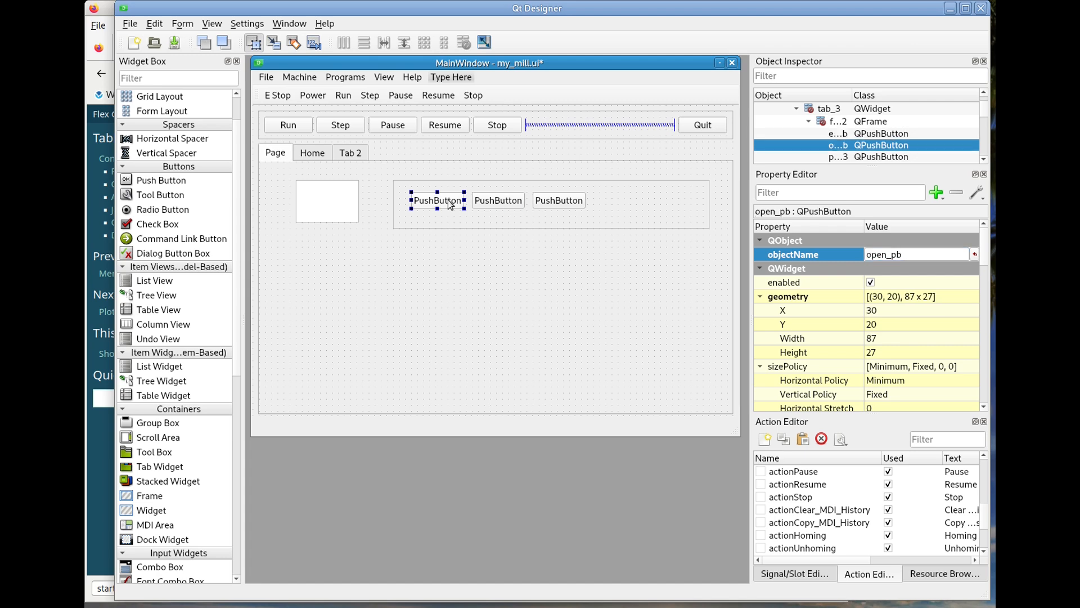
pyautogui.doubleClick(450, 204)
pyautogui.write('Open')
pyautogui.doubleClick(494, 199)
pyautogui.write('E')
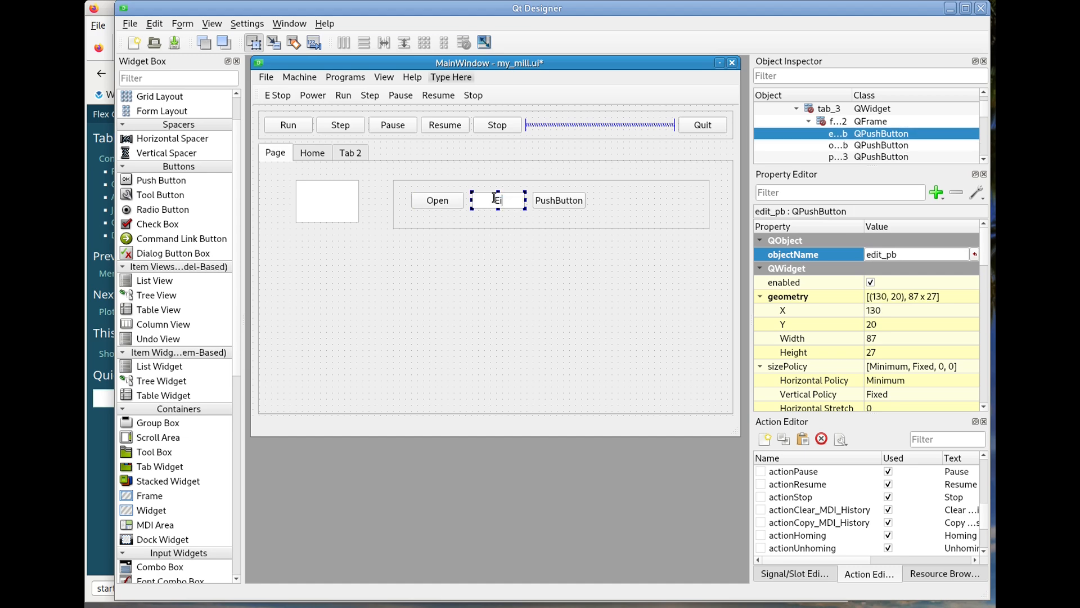
pyautogui.write('dit')
pyautogui.doubleClick(556, 202)
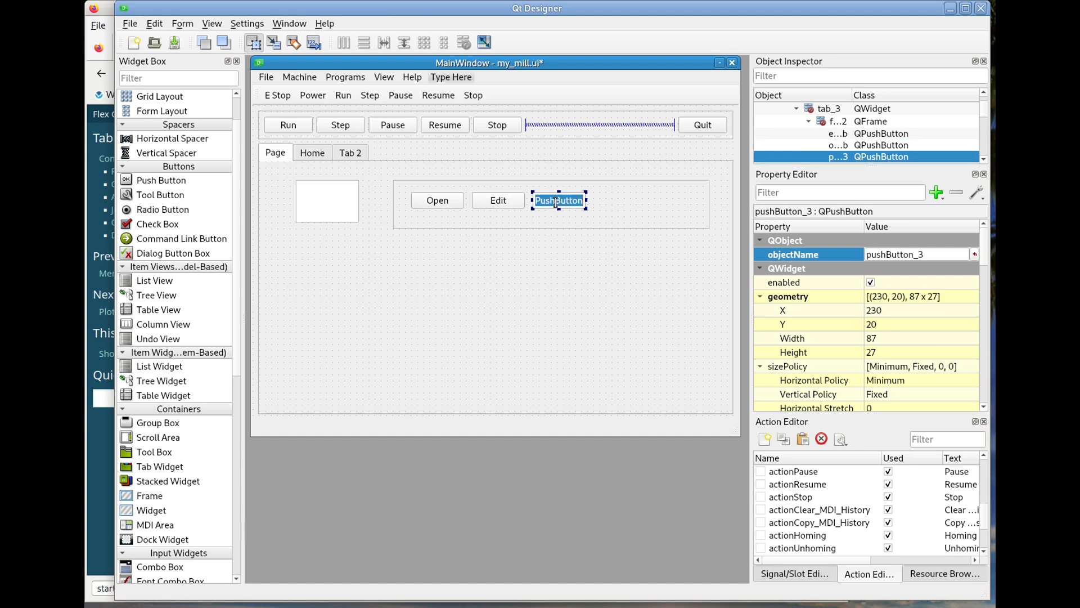
pyautogui.write('Reload')
# Step: Copy reload_pb from the Controls documentation in Firefox and set it as the Reload button's objectName in Qt Designer
pyautogui.click(97, 481)
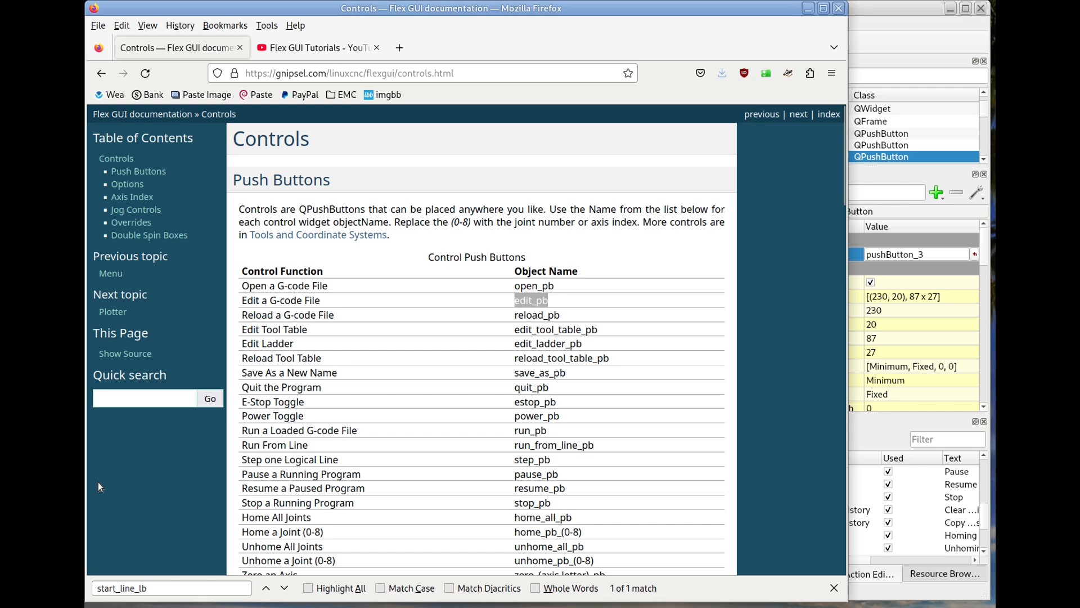
pyautogui.doubleClick(529, 317)
pyautogui.hotkey('ctrl', 'c')
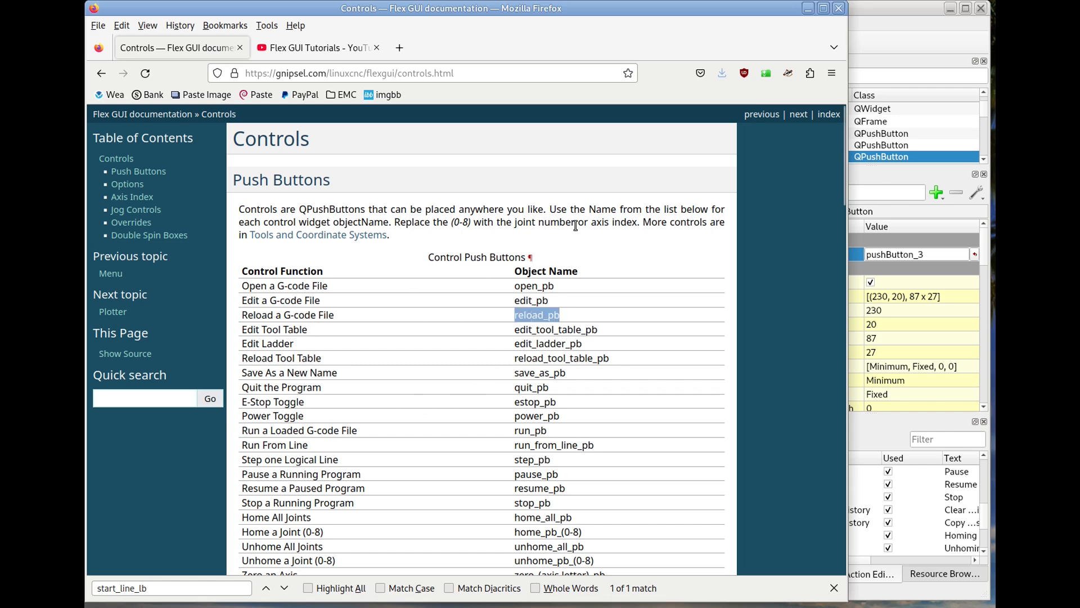
pyautogui.click(902, 31)
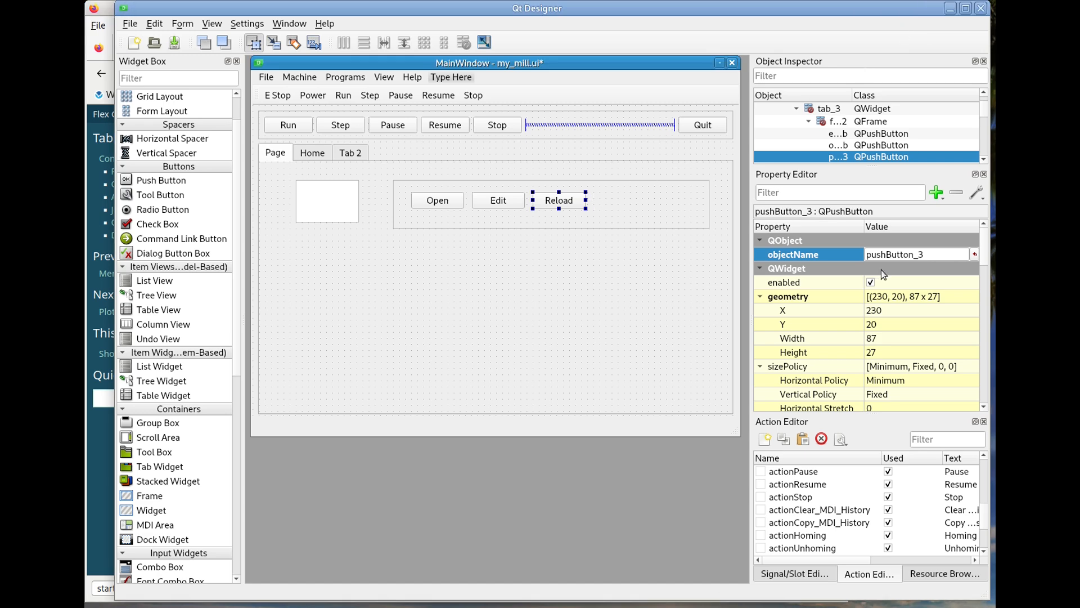
pyautogui.click(896, 256)
pyautogui.hotkey('ctrl', 'v')
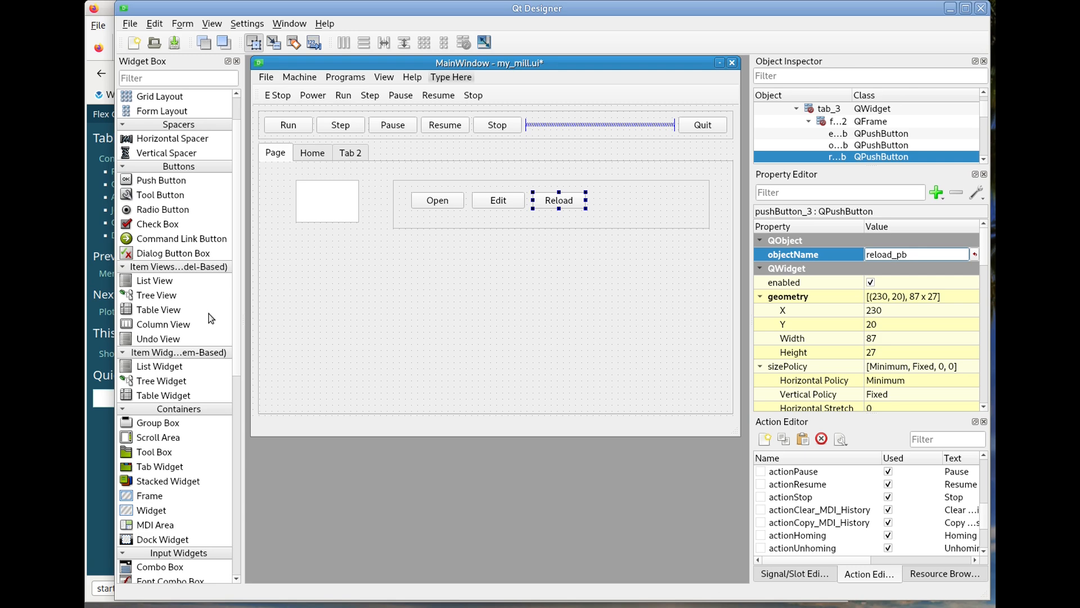
# Step: Add two Label widgets side by side in the frame after the Reload button, at about X 340 and X 430
pyautogui.moveTo(235, 290); pyautogui.dragTo(231, 542)
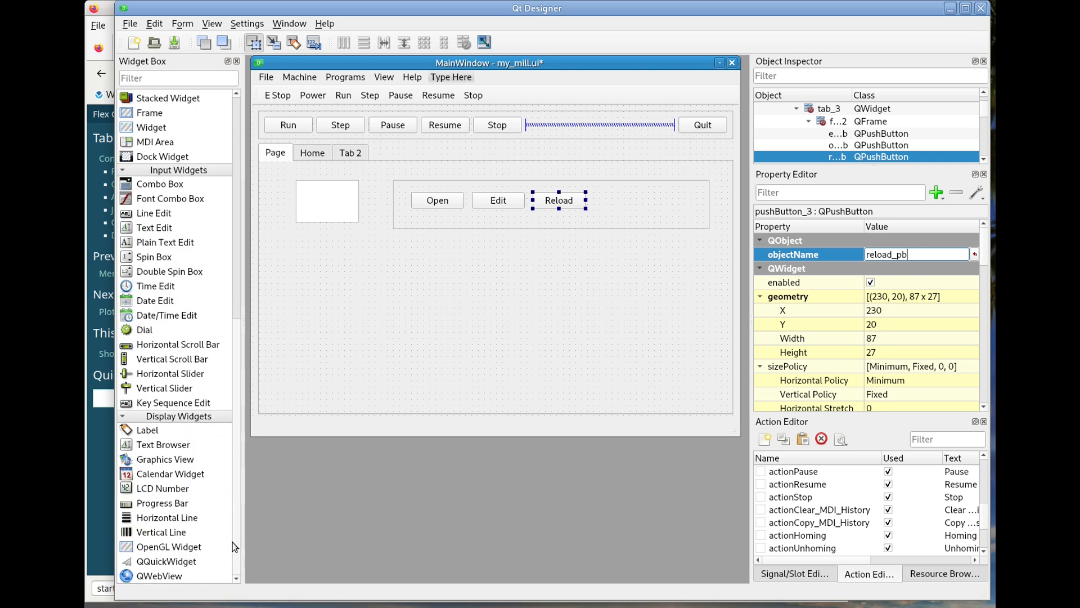
pyautogui.moveTo(147, 430); pyautogui.dragTo(604, 199)
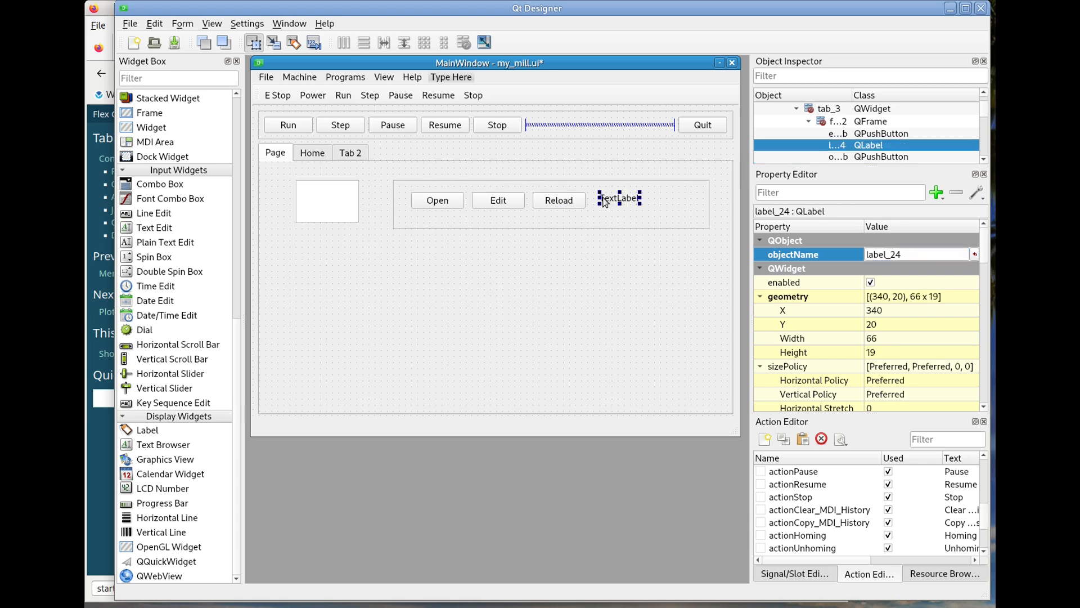
pyautogui.moveTo(152, 432); pyautogui.dragTo(207, 403)
pyautogui.moveTo(406, 330); pyautogui.dragTo(660, 197)
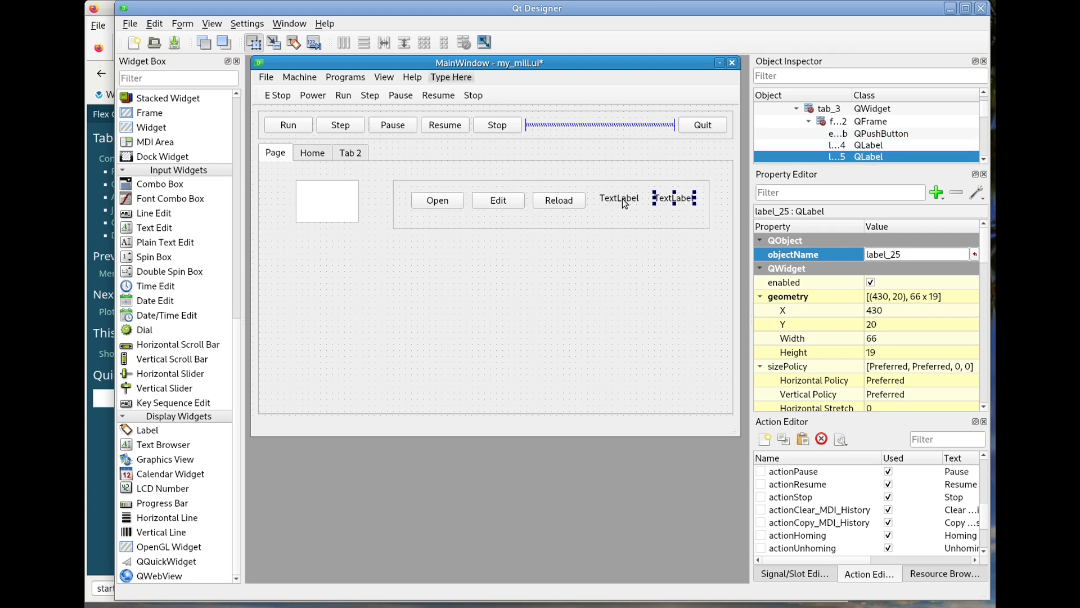
# Step: Change the first label's text to "Start Line >"
pyautogui.doubleClick(610, 199)
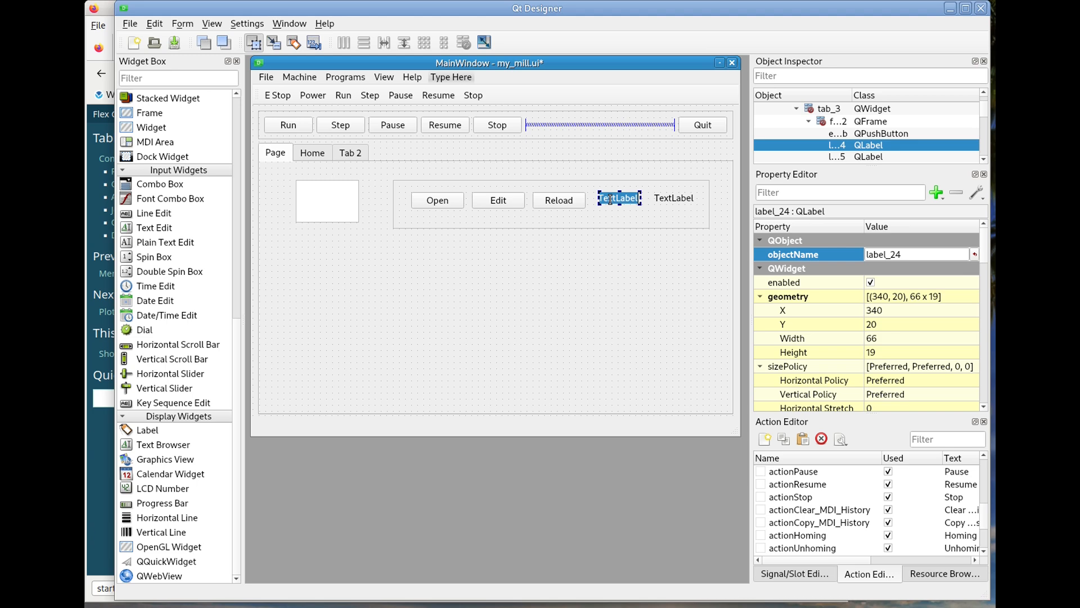
pyautogui.write('Star')
pyautogui.write('t Line')
pyautogui.write(' >')
# Step: Switch to Firefox, open the Special Labels section of the Flex GUI documentation and copy the run from line label name start_line_lb
pyautogui.click(102, 488)
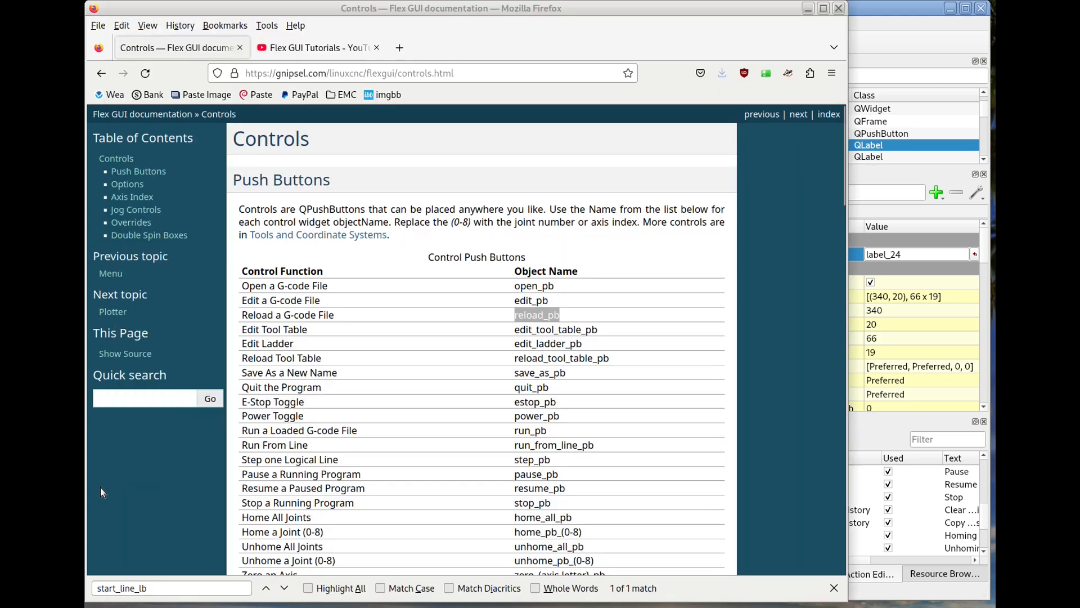
pyautogui.click(165, 116)
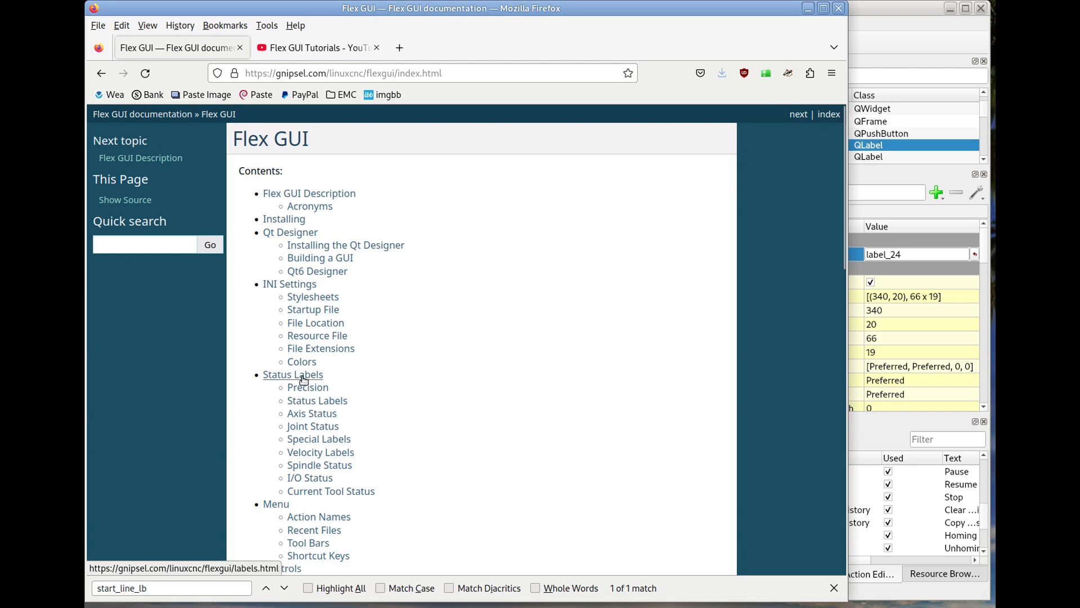
pyautogui.click(314, 440)
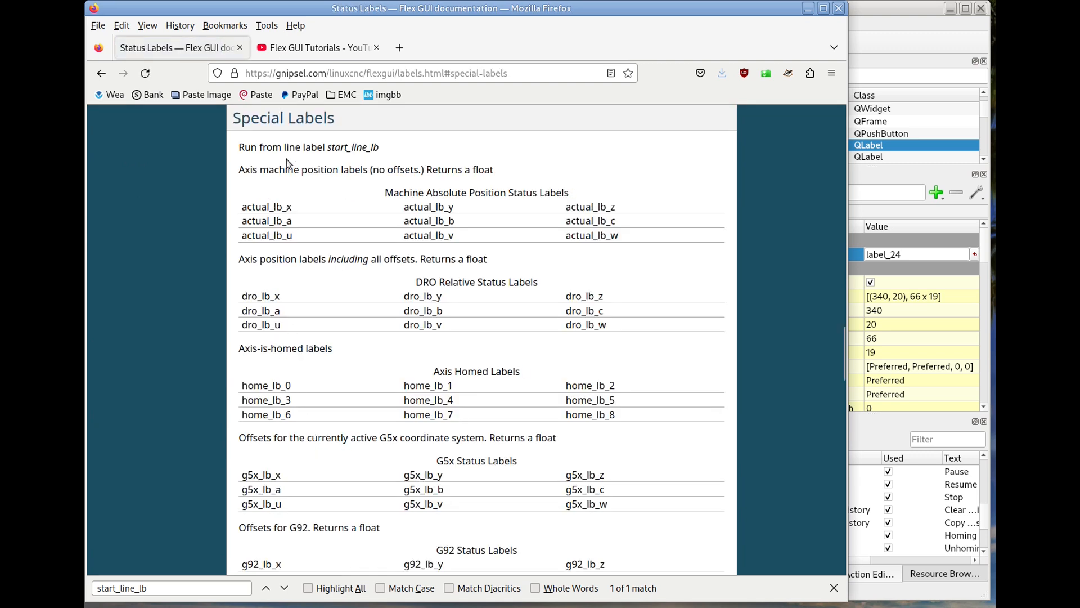
pyautogui.doubleClick(351, 148)
pyautogui.hotkey('ctrl', 'c')
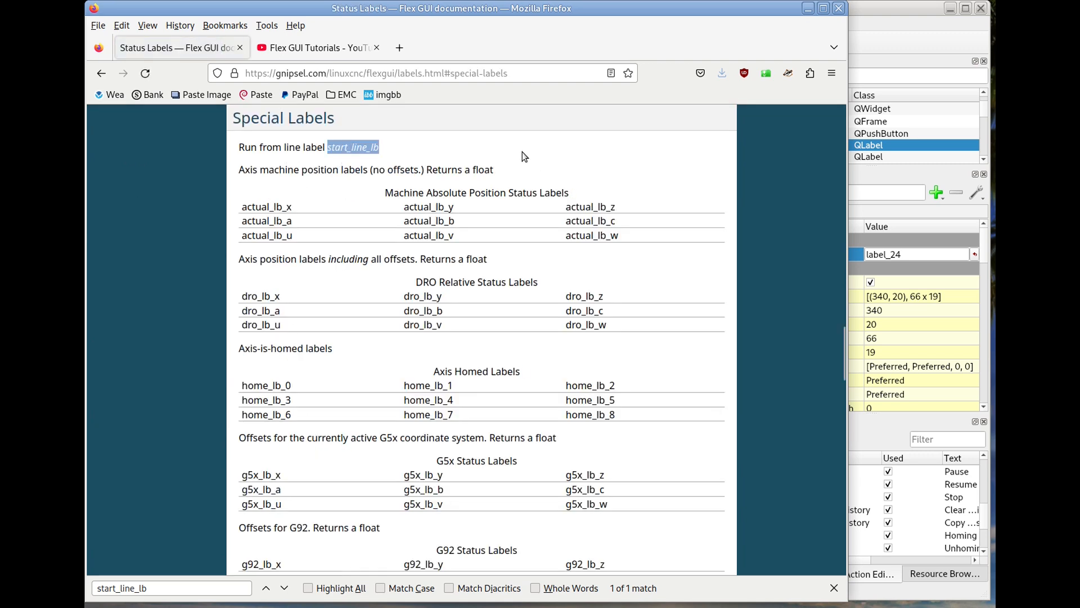
# Step: Back in Qt Designer, set the second label's objectName to start_line_lb
pyautogui.hotkey('alt', 'Tab')
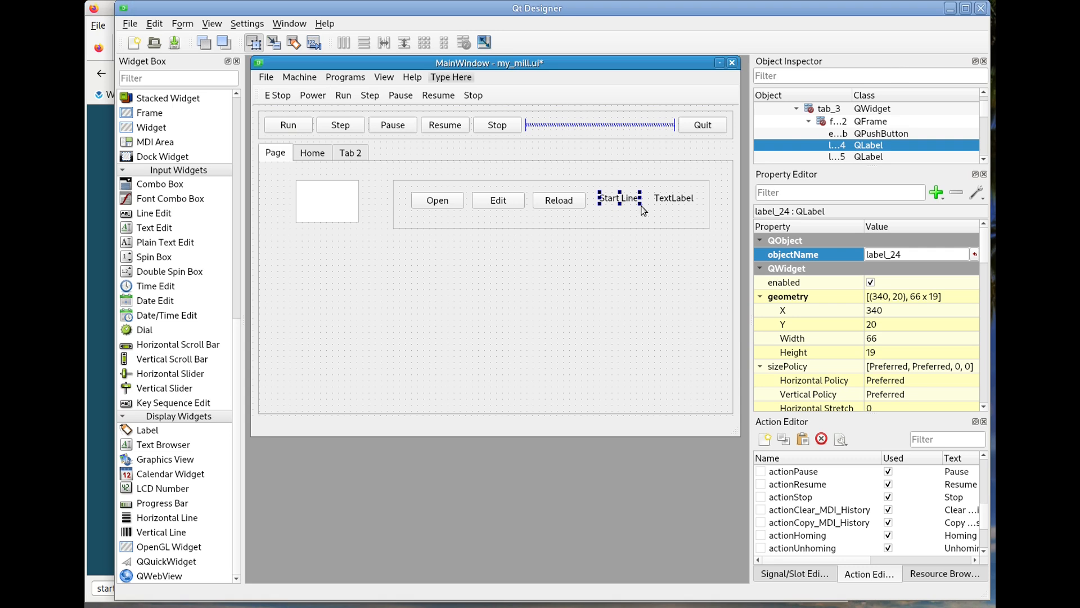
pyautogui.click(676, 201)
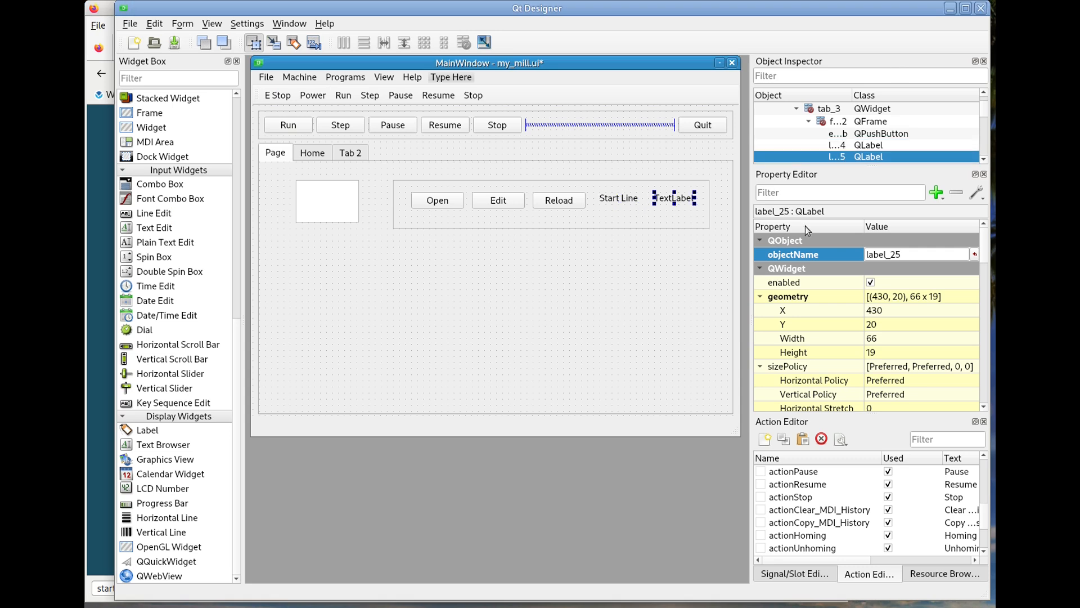
pyautogui.click(882, 258)
pyautogui.hotkey('ctrl', 'v')
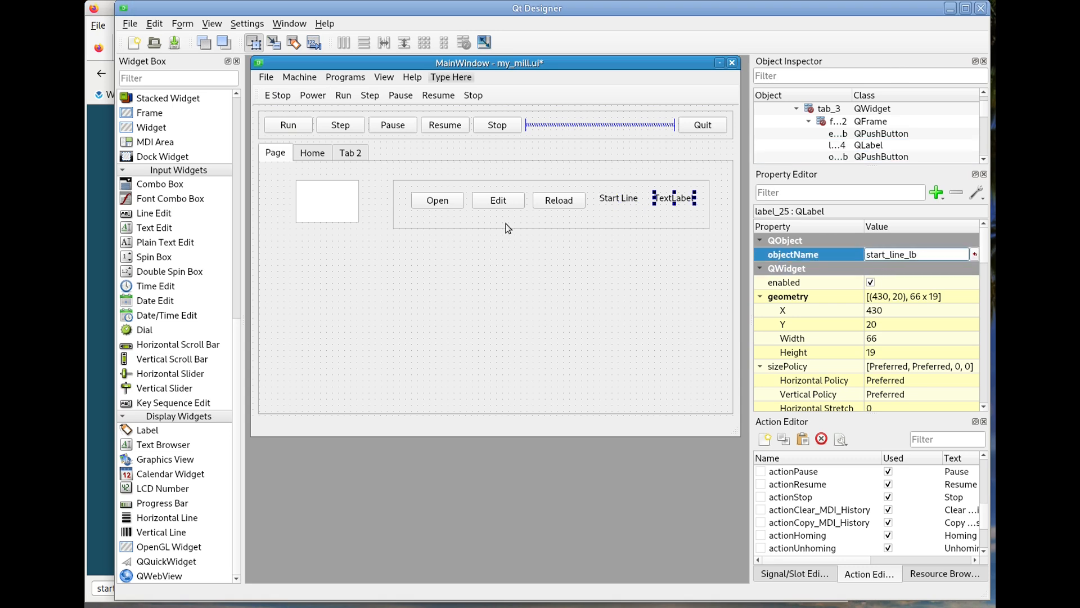
pyautogui.moveTo(506, 225); pyautogui.dragTo(508, 233)
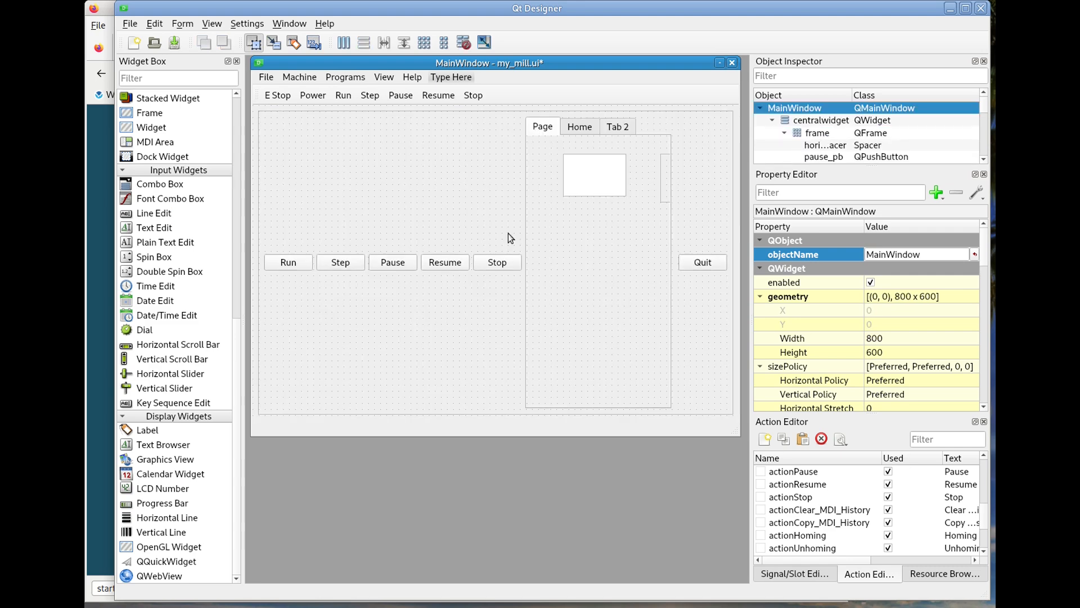
pyautogui.click(154, 24)
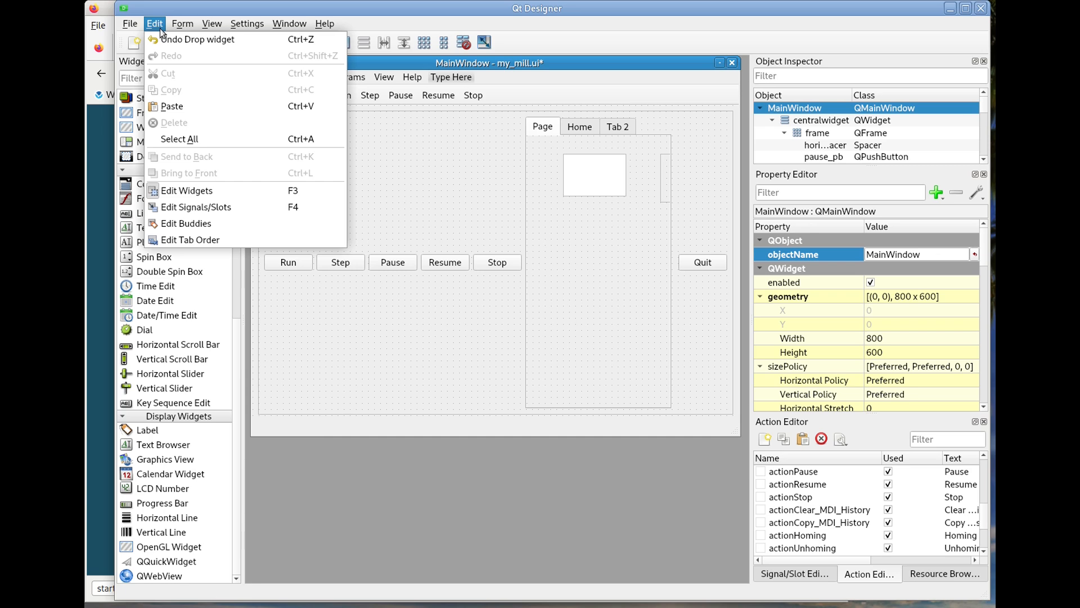
pyautogui.click(188, 44)
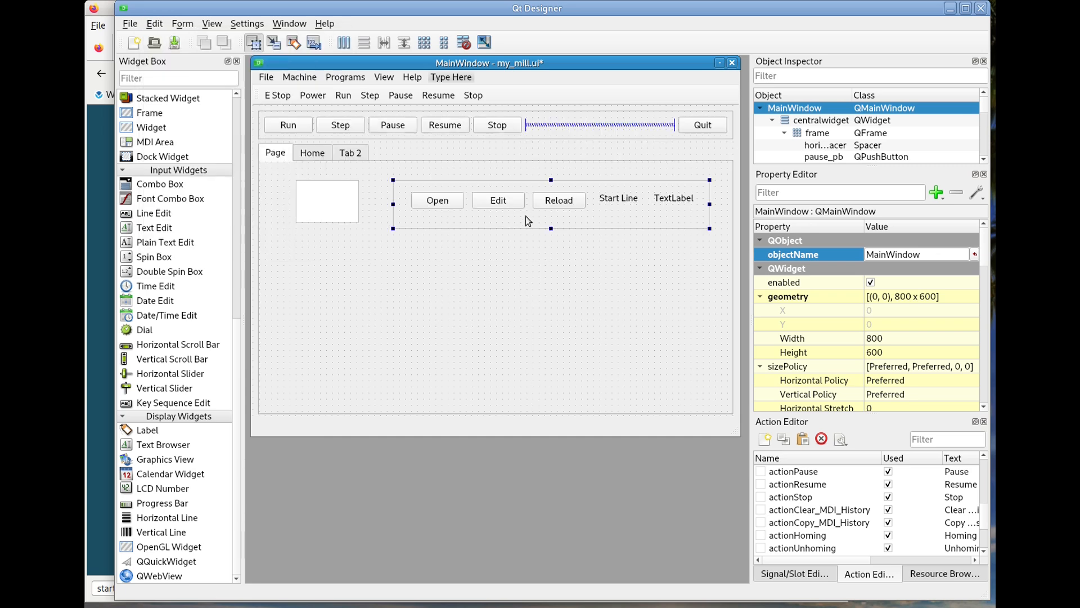
# Step: Move the button frame to the lower part of the tab page and centre the G-code viewer above it
pyautogui.moveTo(526, 216); pyautogui.dragTo(431, 369)
pyautogui.moveTo(339, 211); pyautogui.dragTo(467, 254)
pyautogui.rightClick(515, 165)
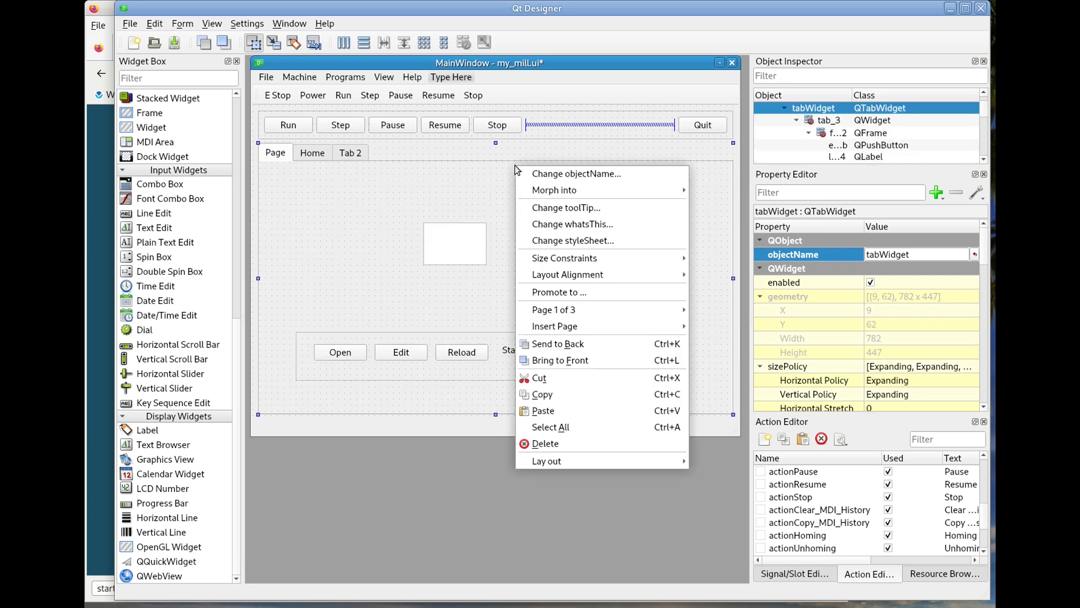
pyautogui.moveTo(576, 463)
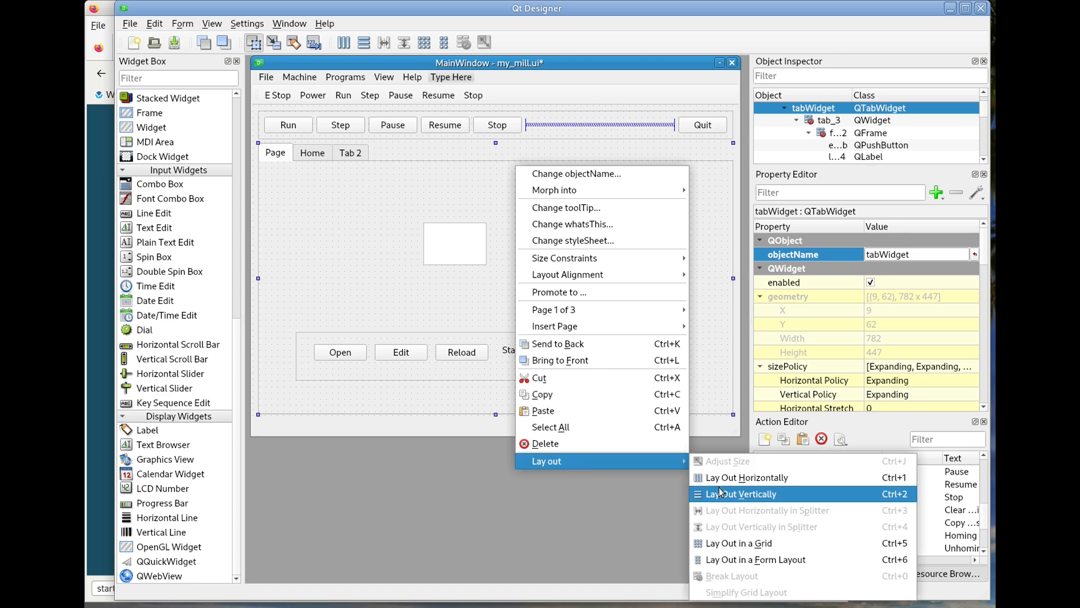
pyautogui.click(792, 495)
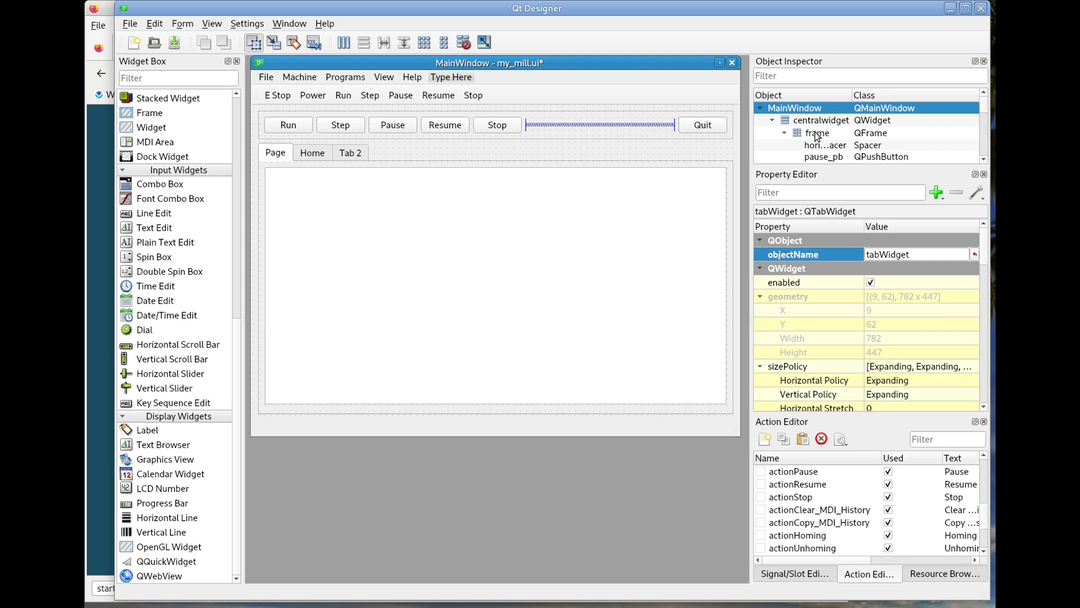
pyautogui.click(156, 24)
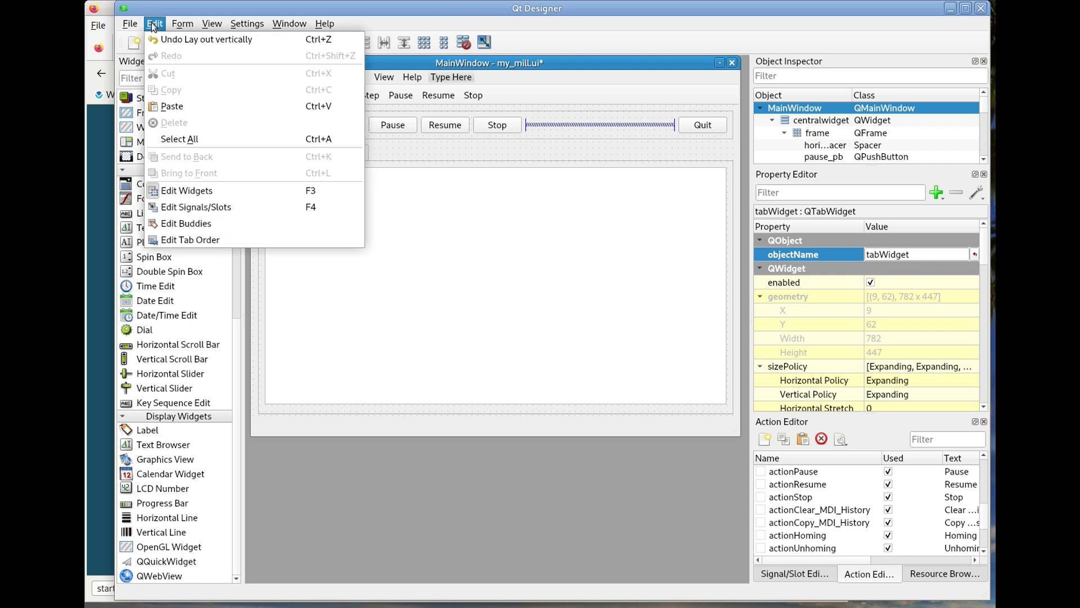
pyautogui.click(180, 40)
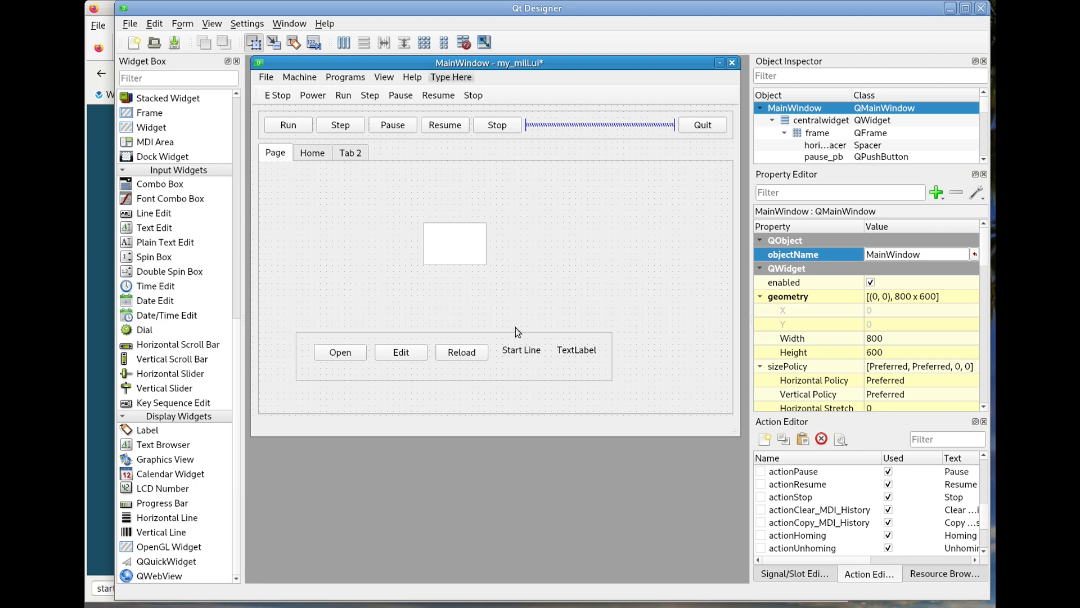
# Step: Lay out the button frame's widgets in a grid and place the frame below the G-code viewer
pyautogui.moveTo(494, 336); pyautogui.dragTo(504, 179)
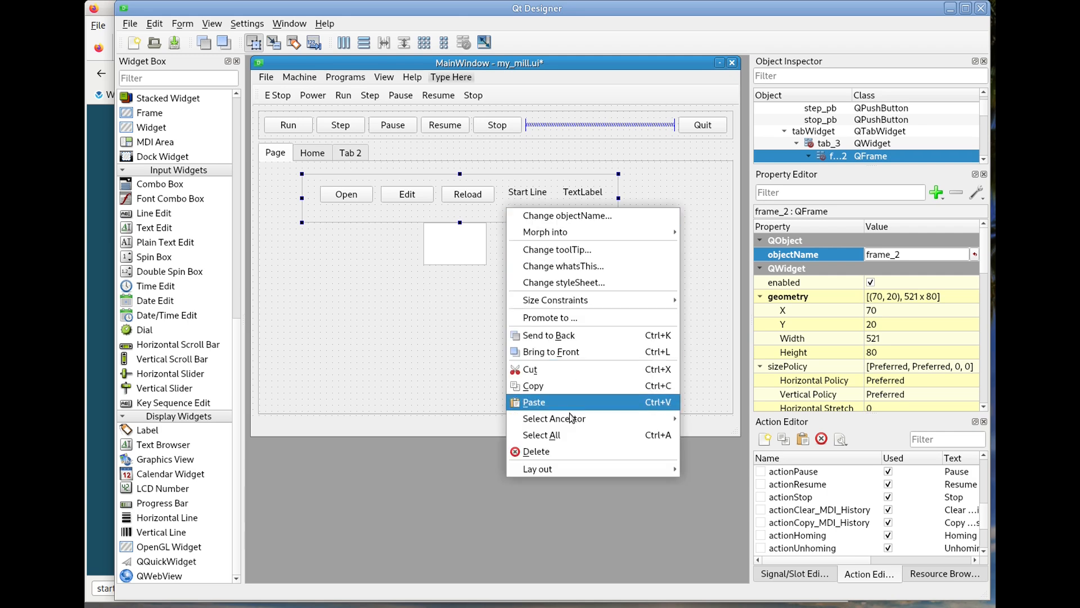
pyautogui.moveTo(579, 468)
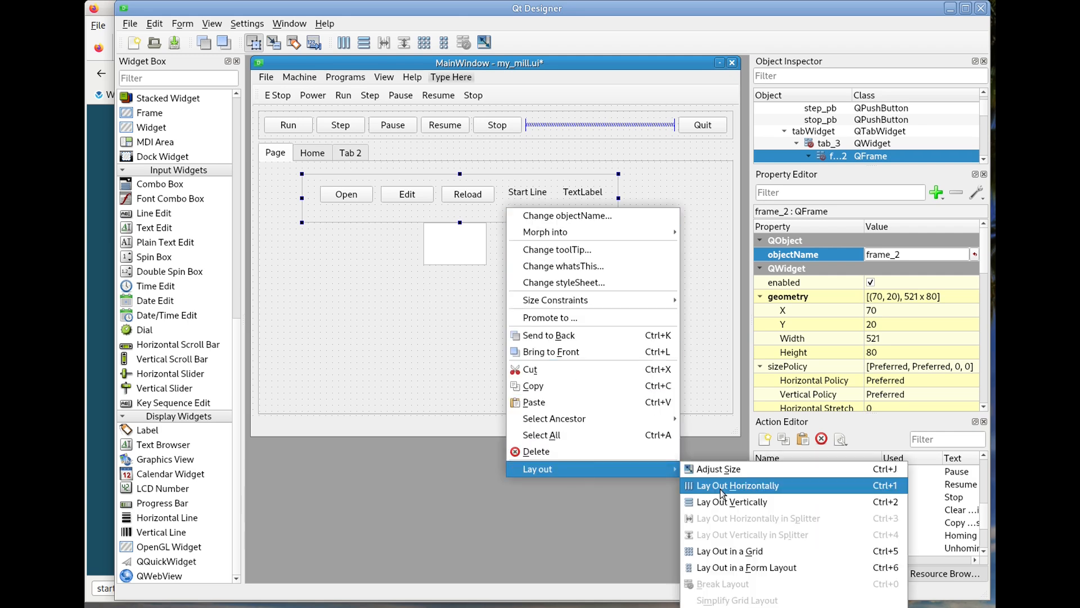
pyautogui.click(734, 550)
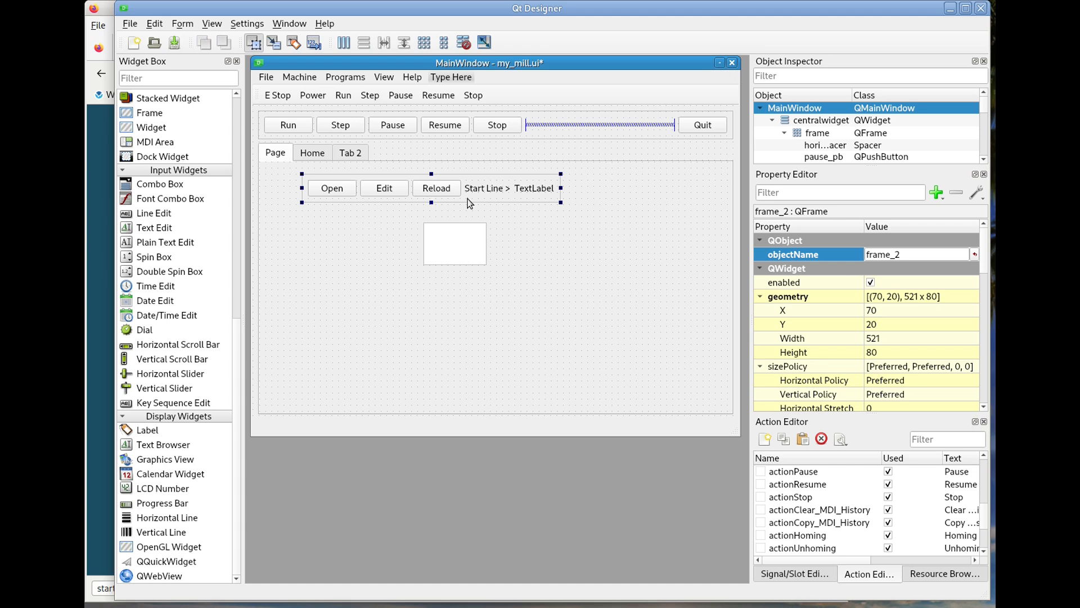
pyautogui.moveTo(467, 198); pyautogui.dragTo(492, 355)
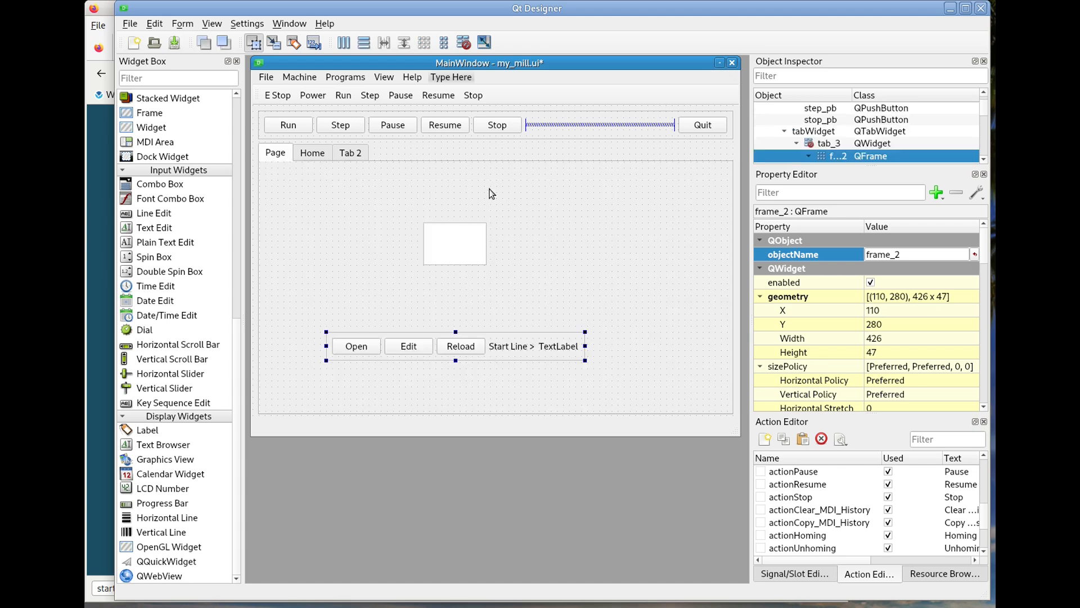
# Step: Lay out the new tab page vertically, with the G-code viewer above the button frame
pyautogui.rightClick(506, 168)
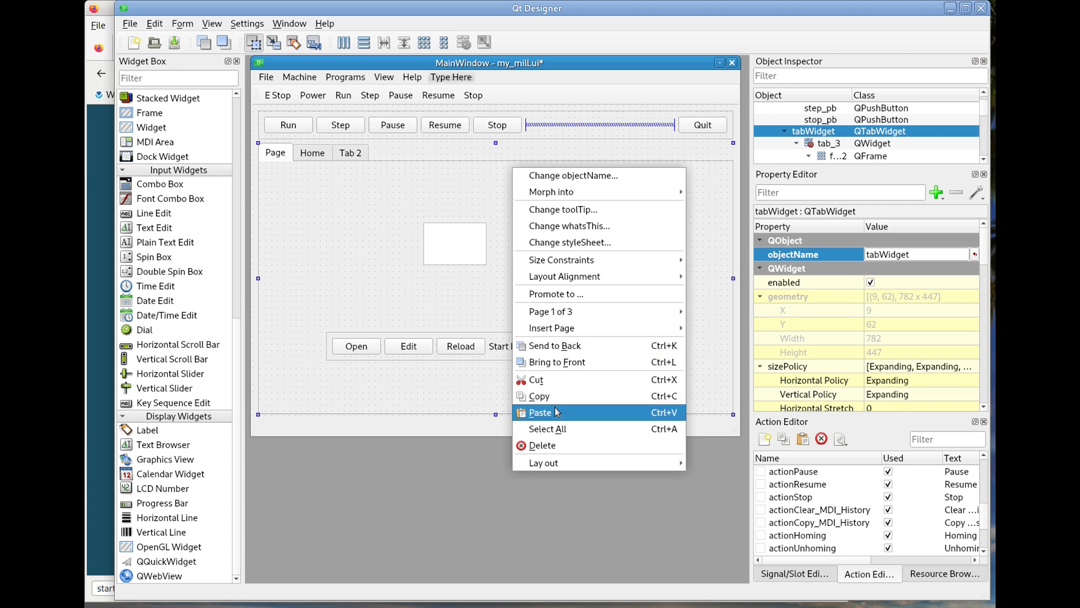
pyautogui.moveTo(630, 471)
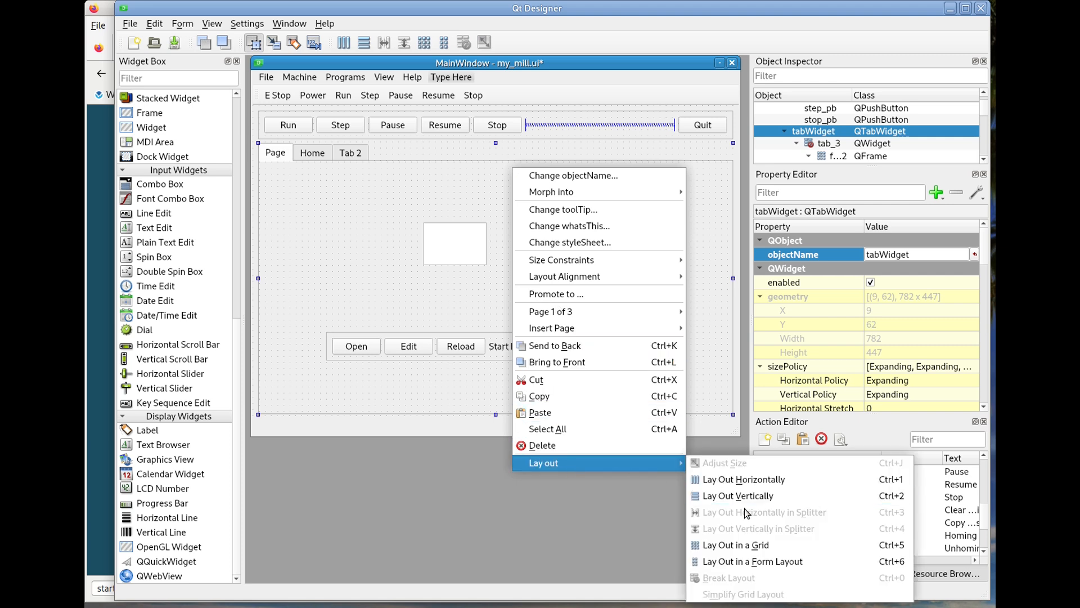
pyautogui.click(751, 496)
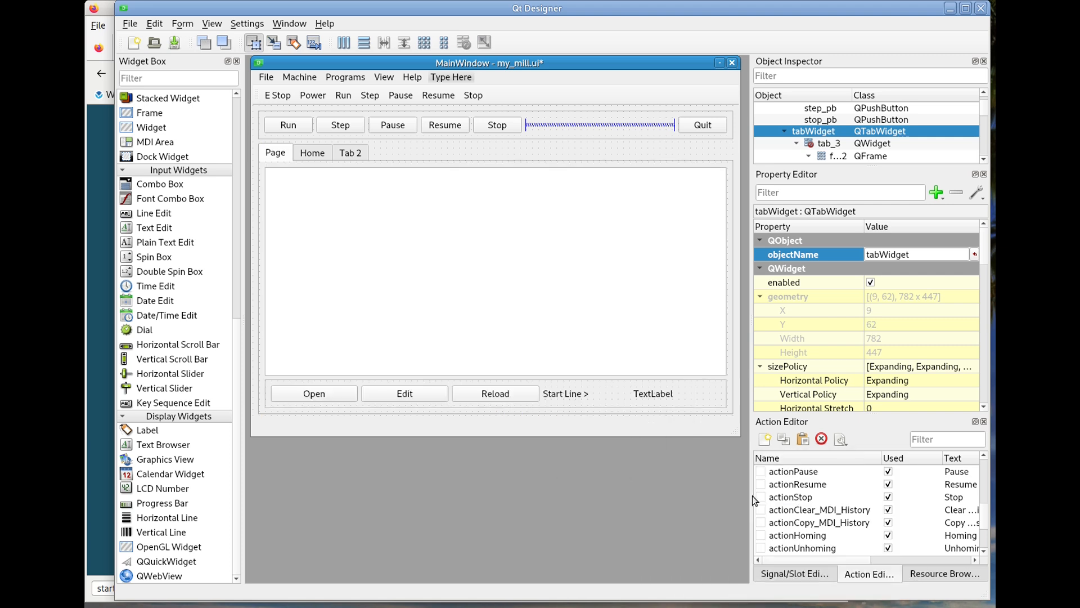
# Step: Set the Start Line > label's horizontal alignment to AlignRight and save the form
pyautogui.click(559, 398)
pyautogui.scroll(-2, 889, 300)
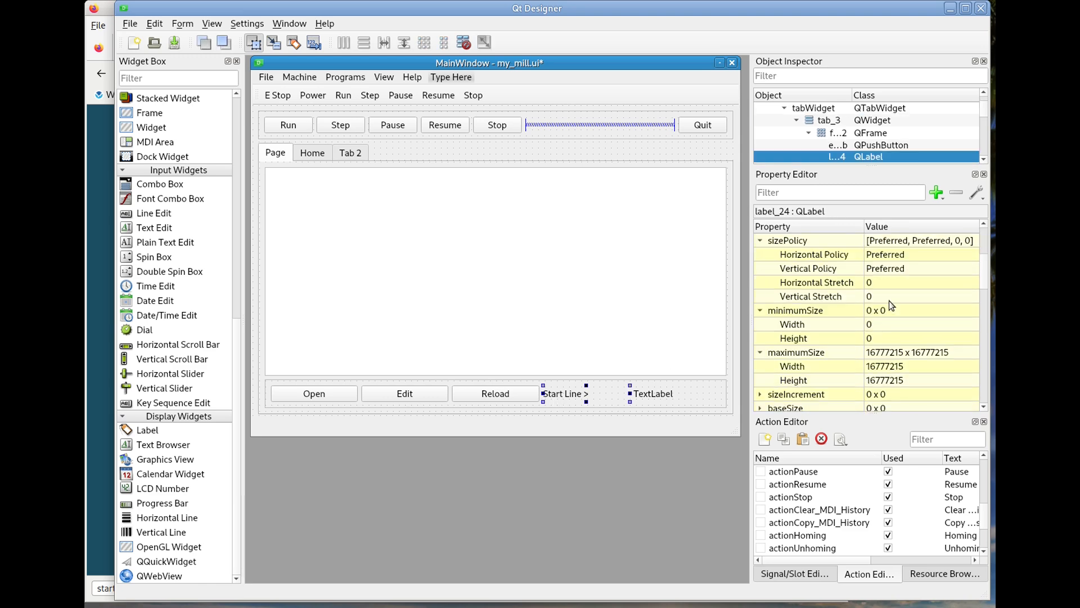
pyautogui.scroll(-5, 888, 301)
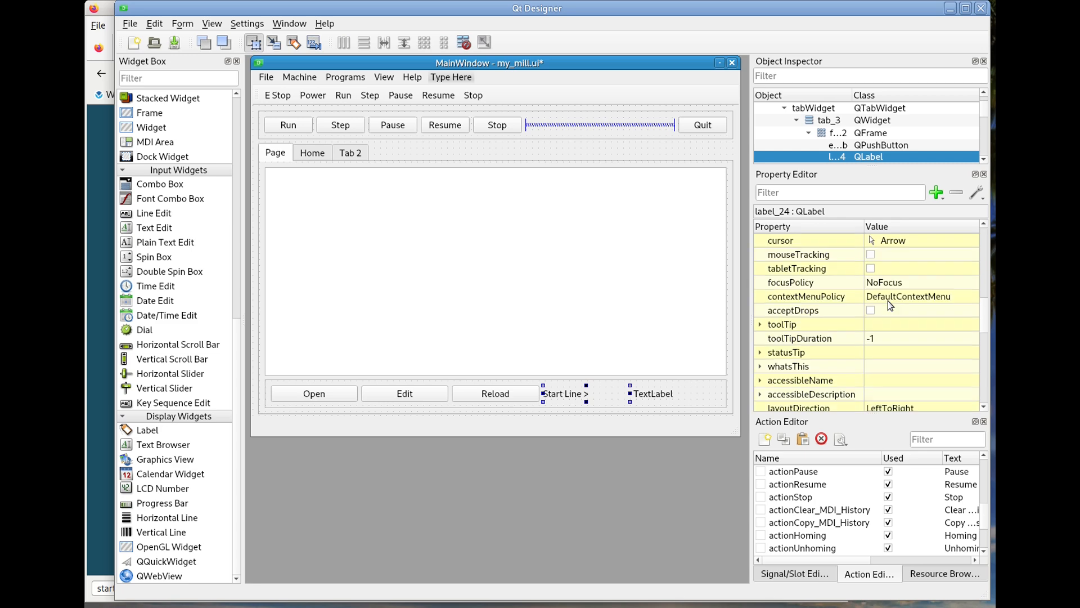
pyautogui.scroll(-2, 888, 301)
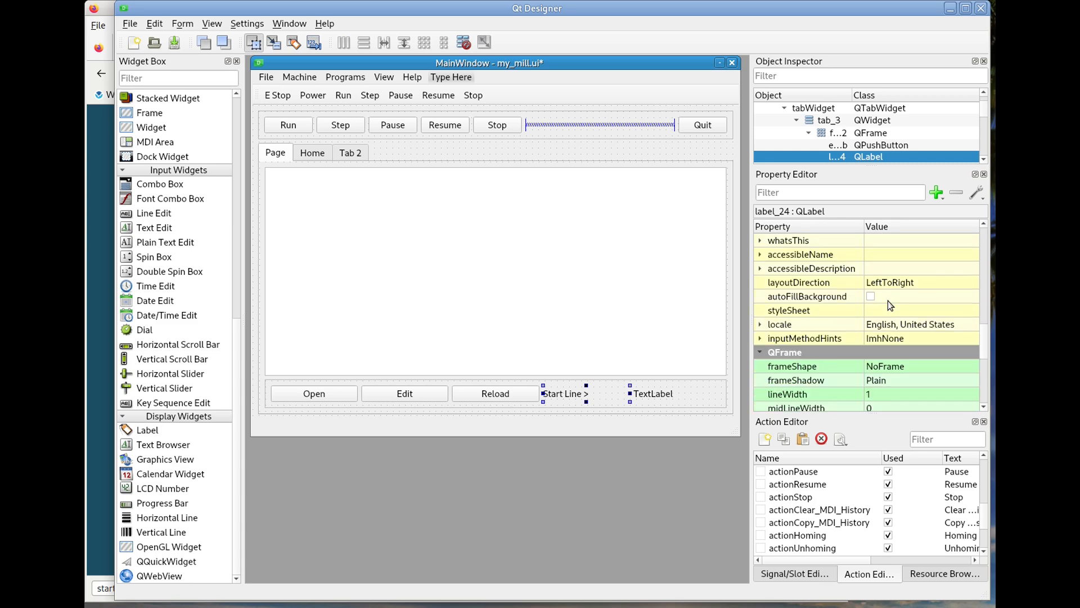
pyautogui.scroll(-3, 888, 300)
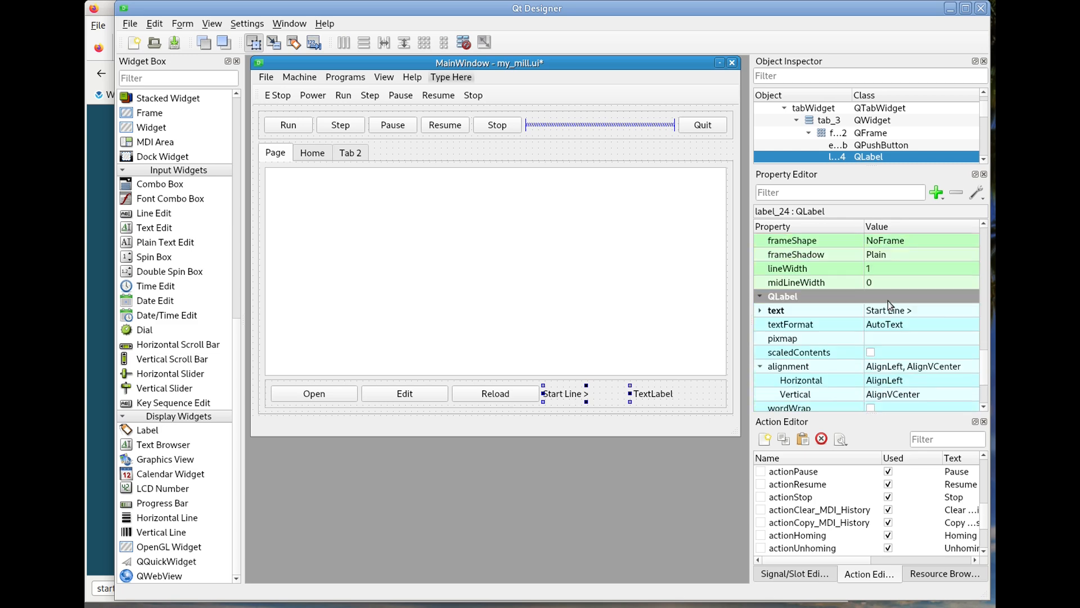
pyautogui.click(903, 383)
pyautogui.click(904, 383)
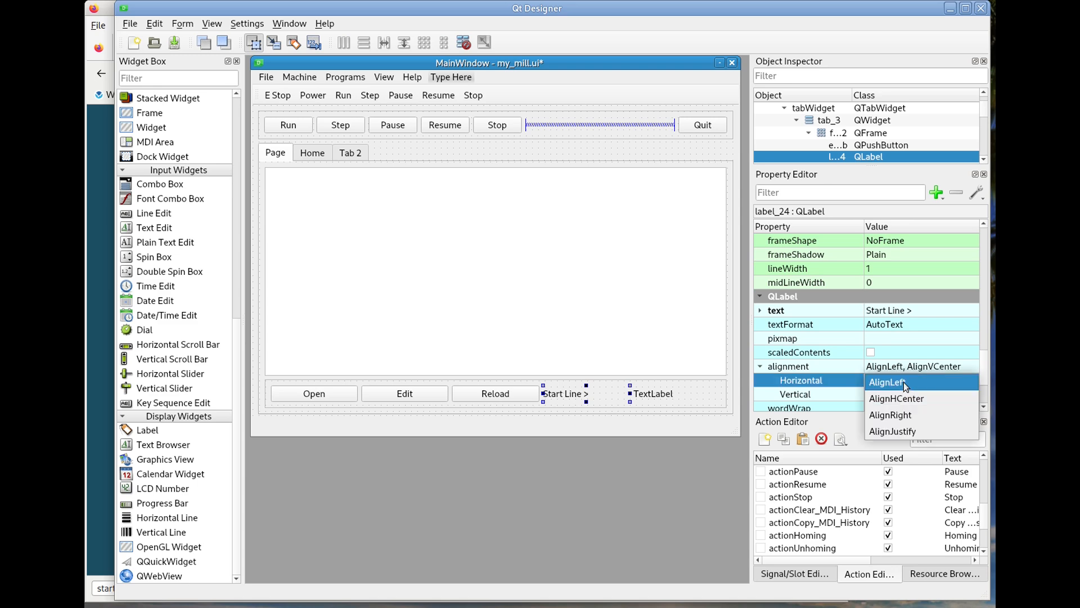
pyautogui.click(903, 414)
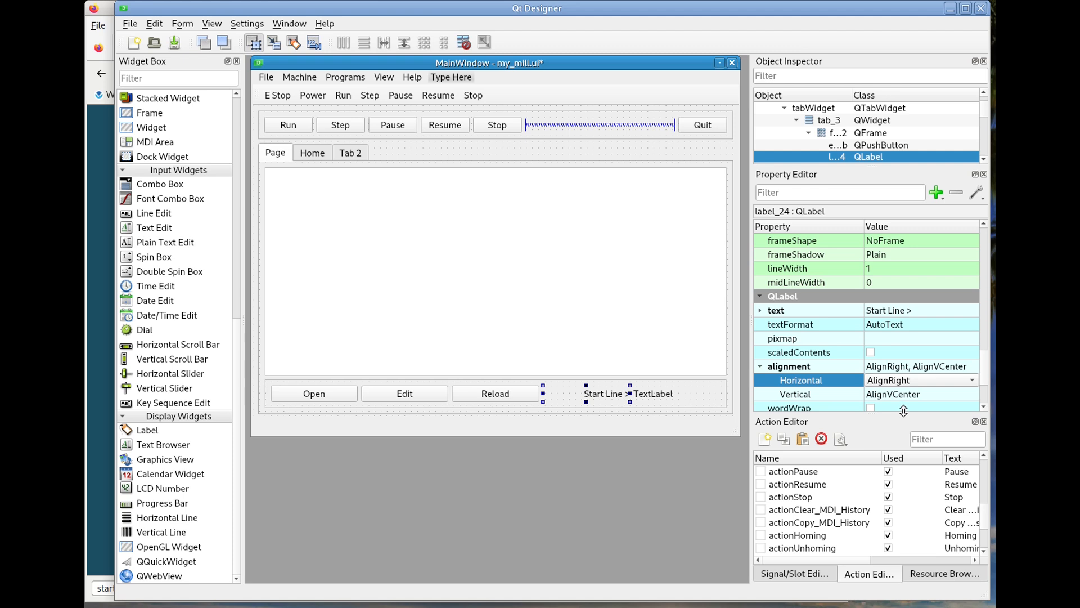
pyautogui.click(173, 43)
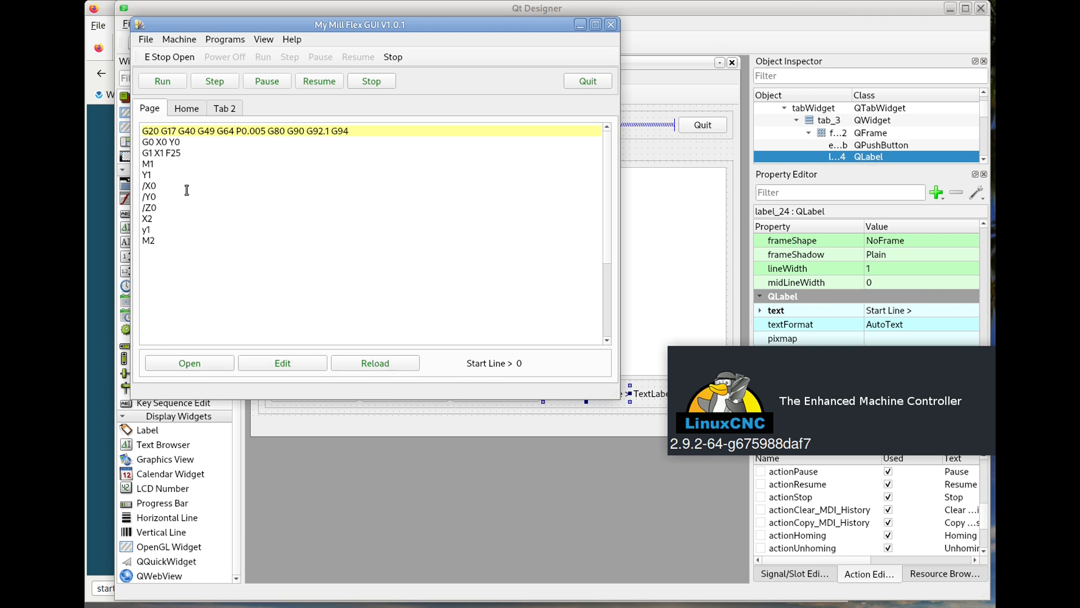
# Step: Test the start line label in the My Mill GUI by selecting the Y1 and X2 G-code lines, and quit the GUI
pyautogui.click(163, 174)
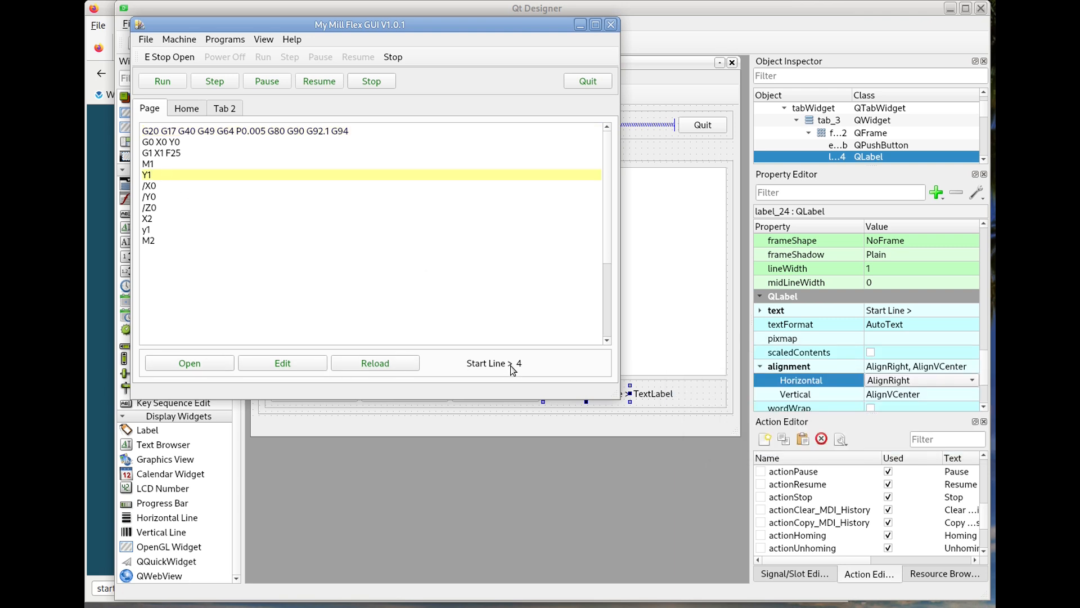
pyautogui.click(157, 220)
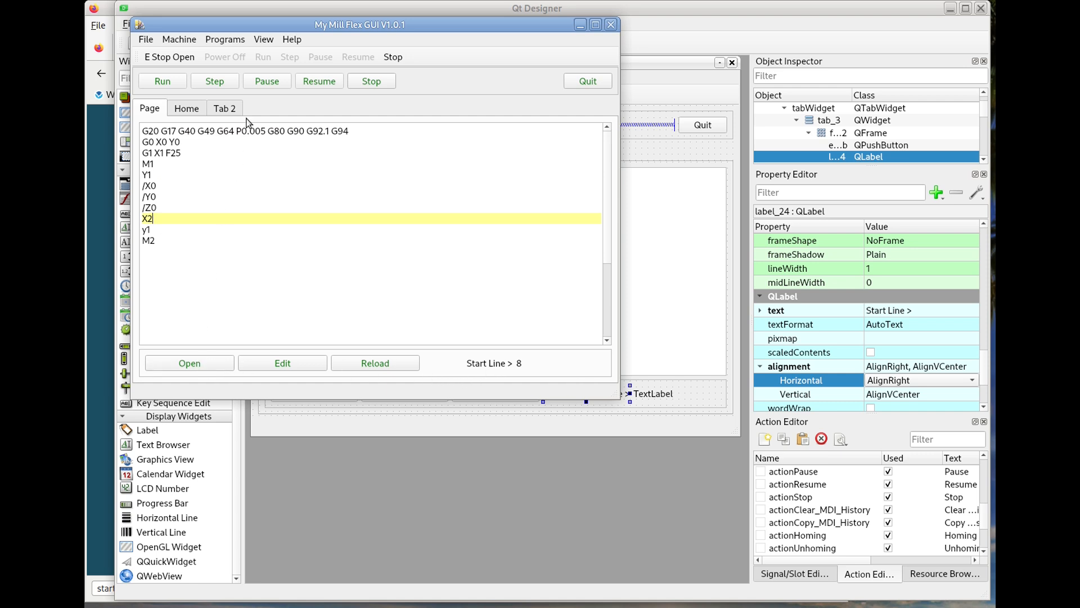
pyautogui.click(583, 85)
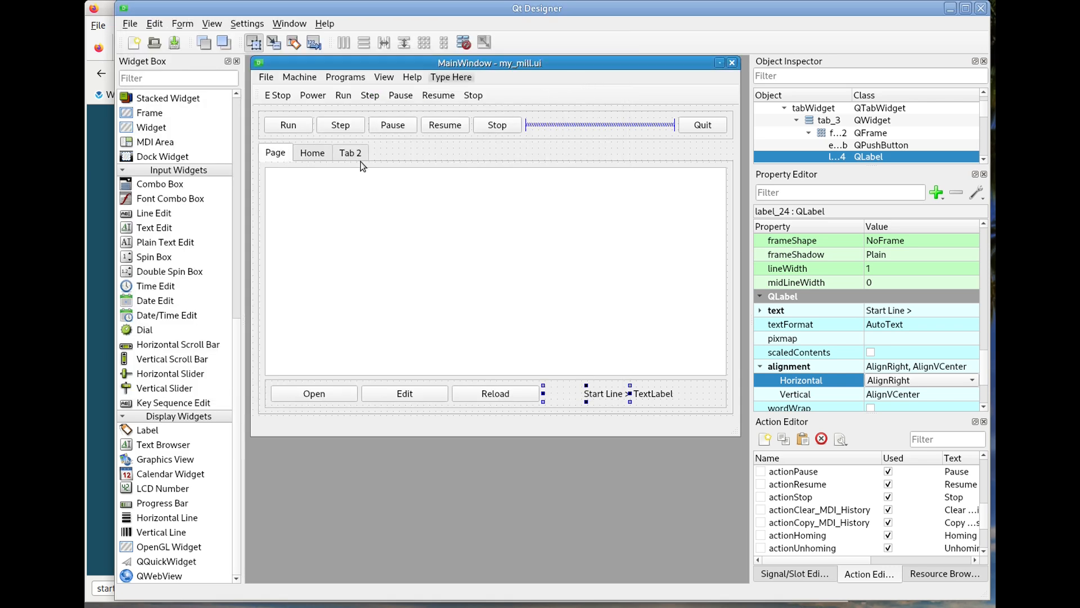
# Step: Insert a push button between Run and Step in the upper button row and open its text for editing
pyautogui.moveTo(234, 340); pyautogui.dragTo(219, 114)
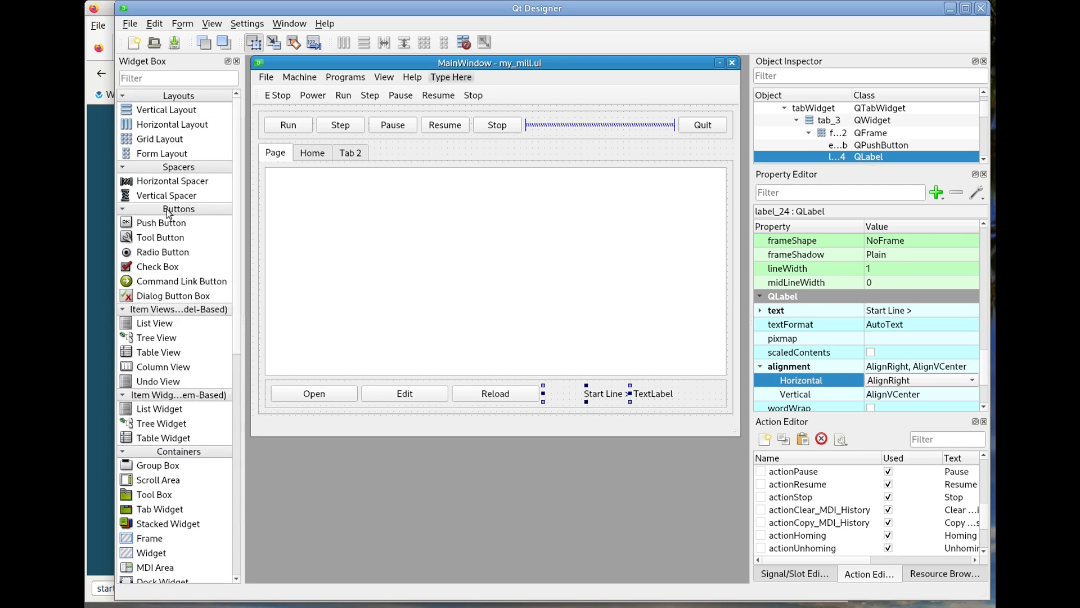
pyautogui.moveTo(163, 224); pyautogui.dragTo(314, 124)
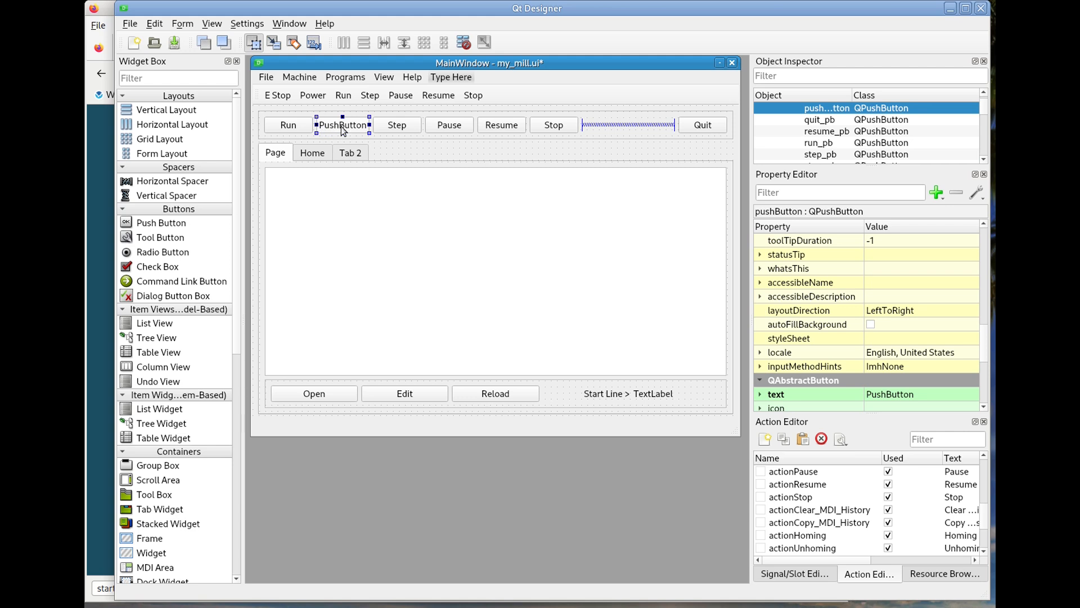
pyautogui.doubleClick(342, 126)
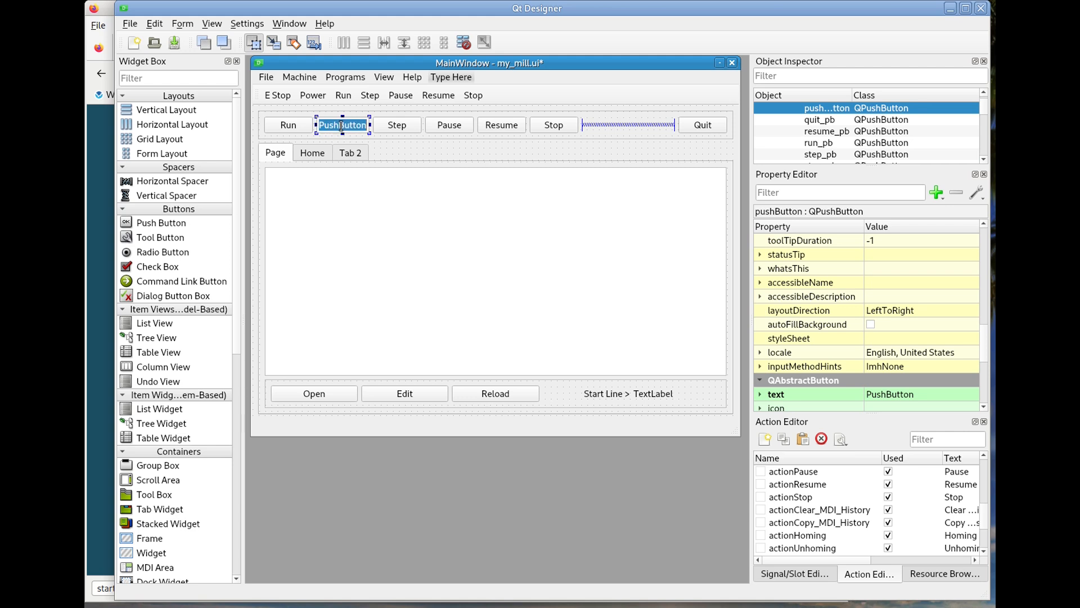
pyautogui.write('Run')
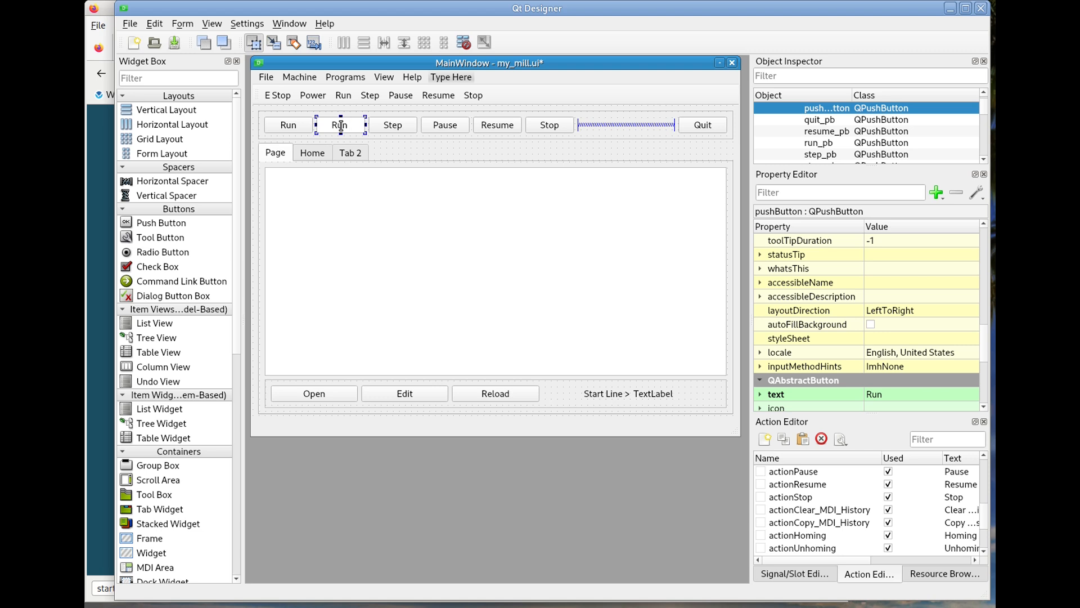
pyautogui.write('f')
pyautogui.press('BackSpace')
pyautogui.press('BackSpace')
pyautogui.press('BackSpace')
pyautogui.press('BackSpace')
pyautogui.press('BackSpace')
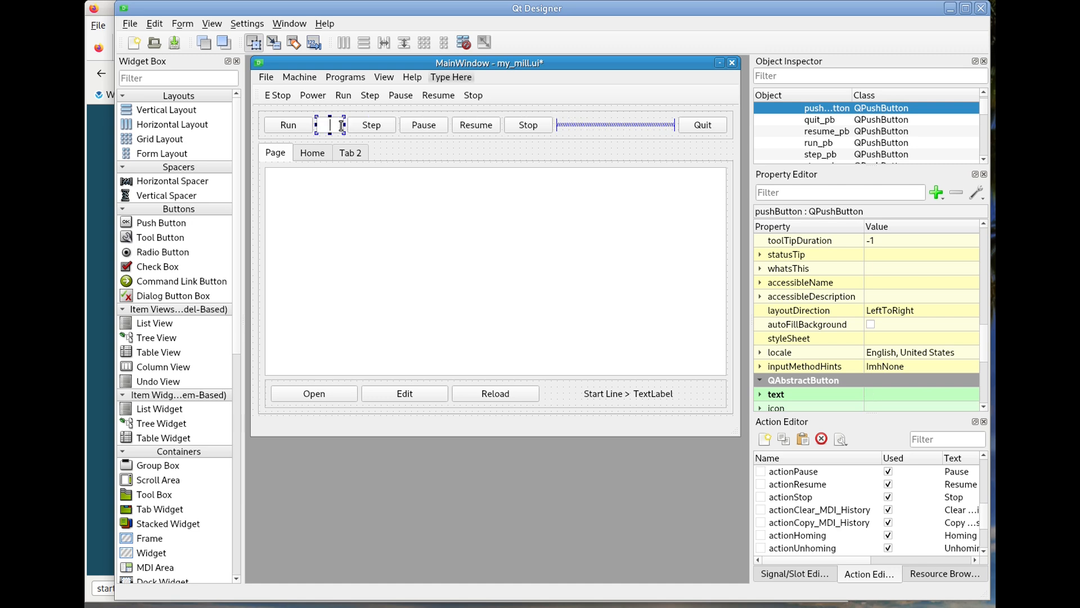
# Step: Set the new push button's text to "Start at Line"
pyautogui.write('Start')
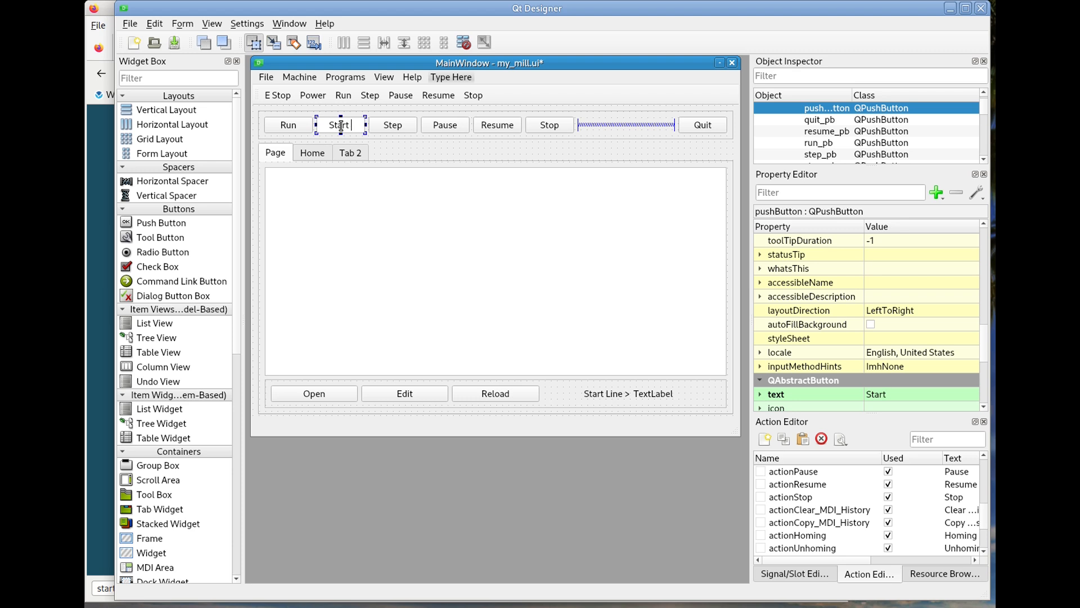
pyautogui.write(' at Line')
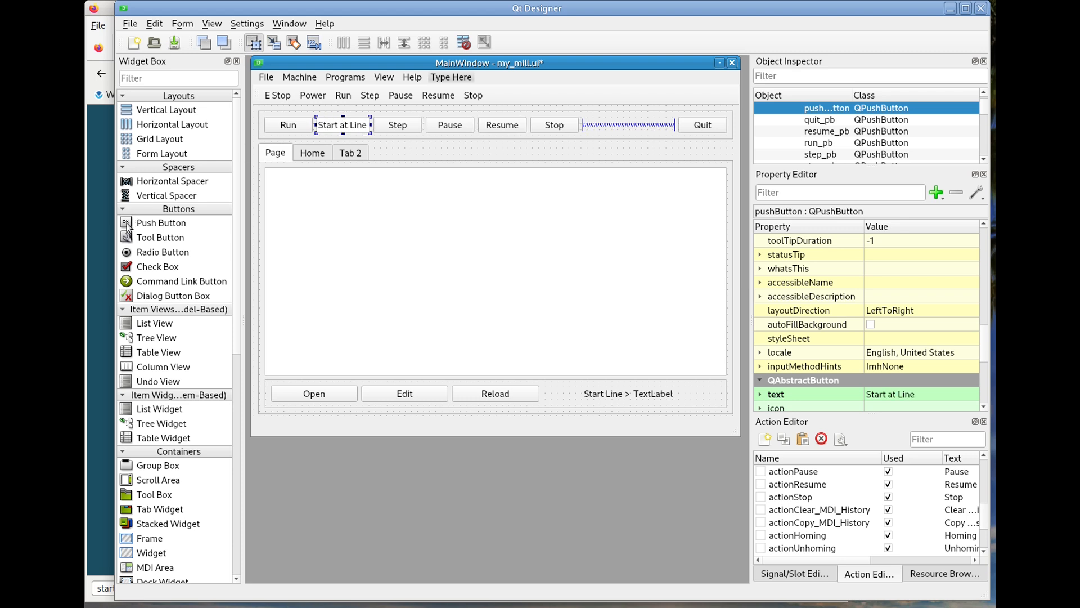
# Step: Switch to Firefox, open the Controls page of the Flex GUI documentation and copy the Run From Line object name
pyautogui.click(96, 249)
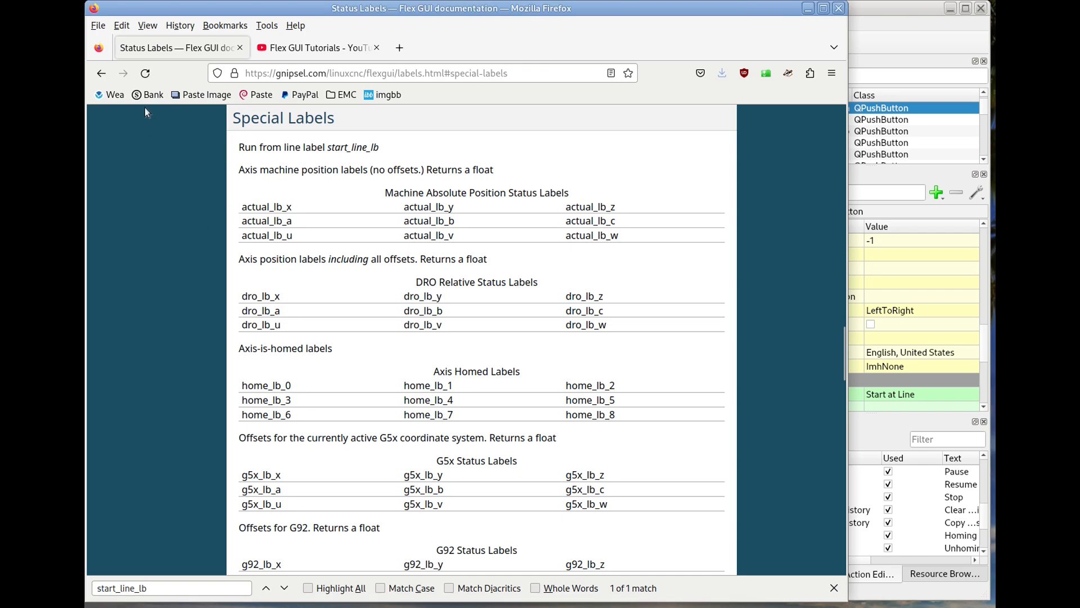
pyautogui.click(843, 124)
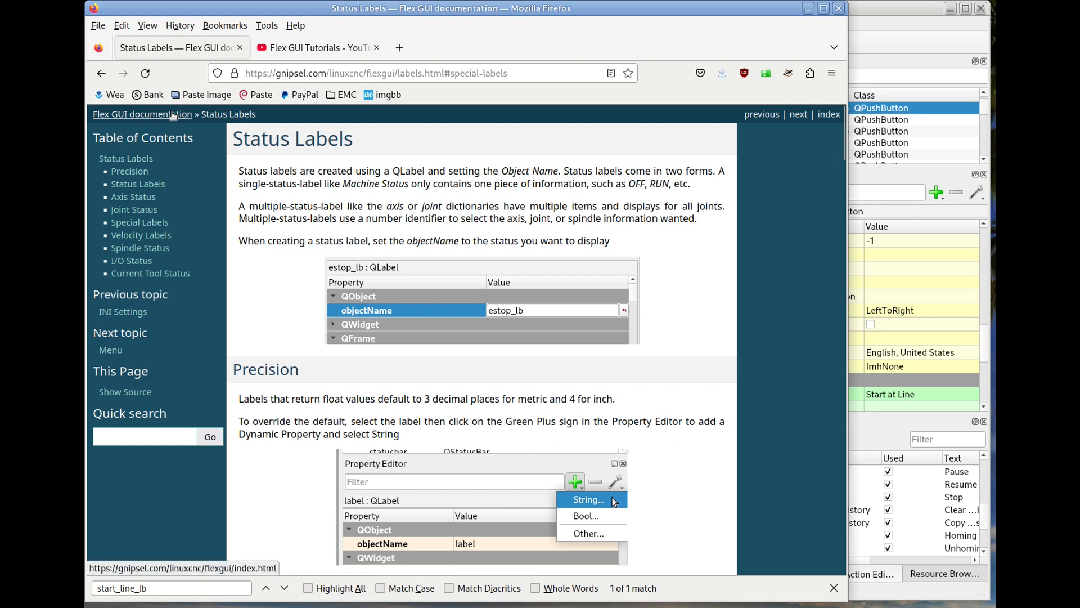
pyautogui.click(177, 115)
pyautogui.scroll(-3, 295, 445)
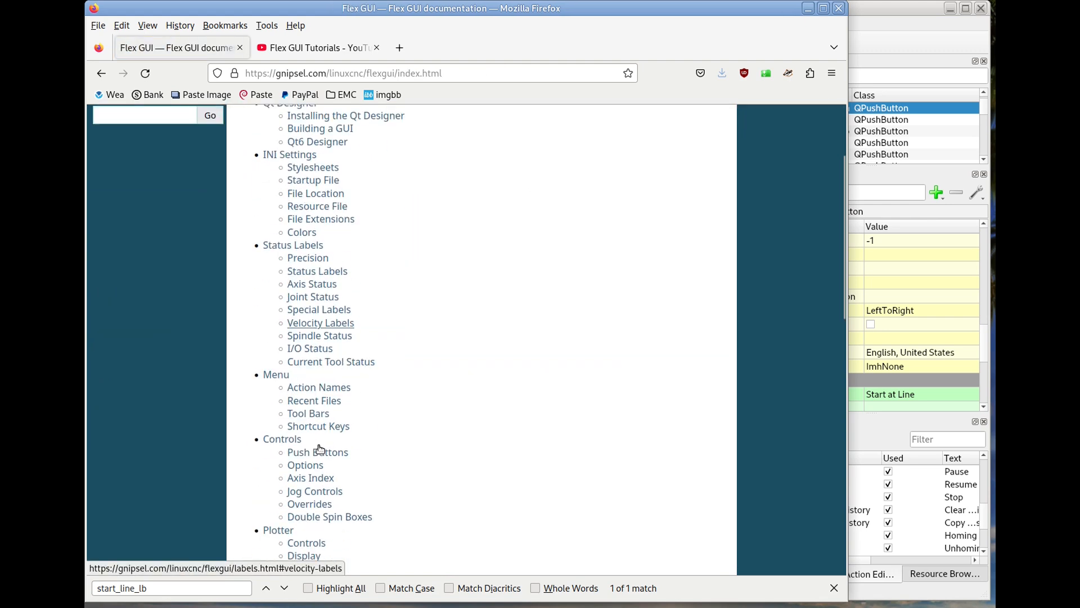
pyautogui.click(298, 404)
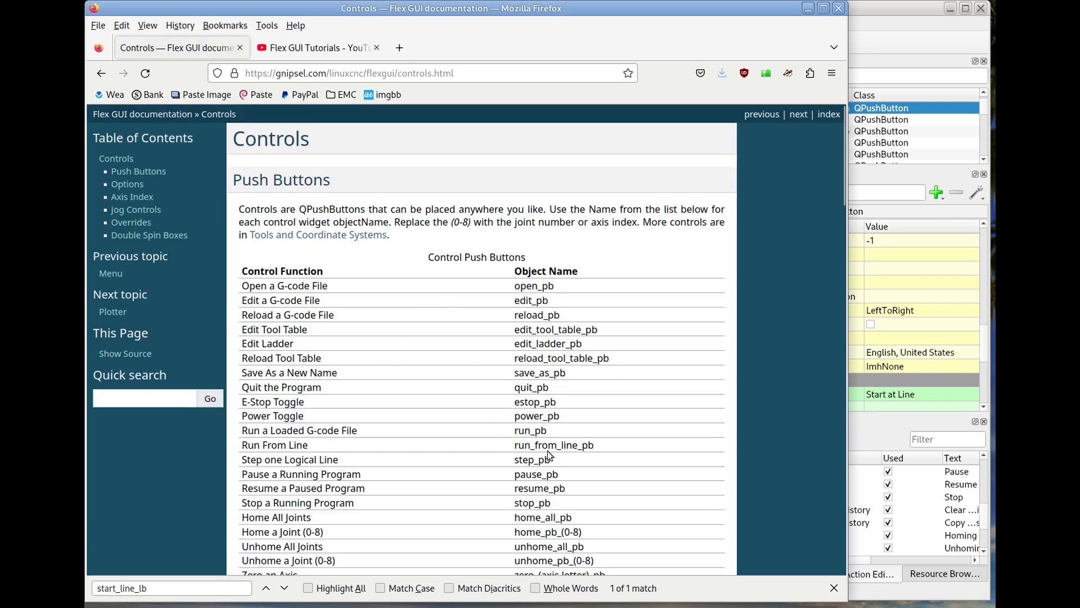
pyautogui.doubleClick(563, 447)
pyautogui.hotkey('ctrl', 'c')
# Step: Back in Qt Designer, set the Start at Line button's objectName to run_from_line_pb and save the form
pyautogui.click(886, 31)
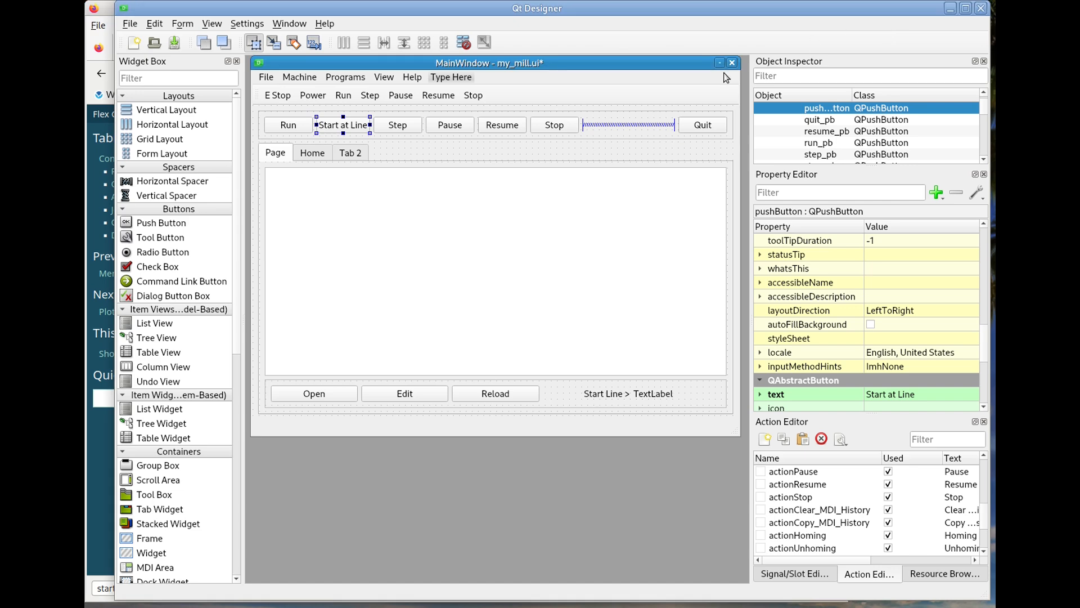
pyautogui.scroll(10, 845, 278)
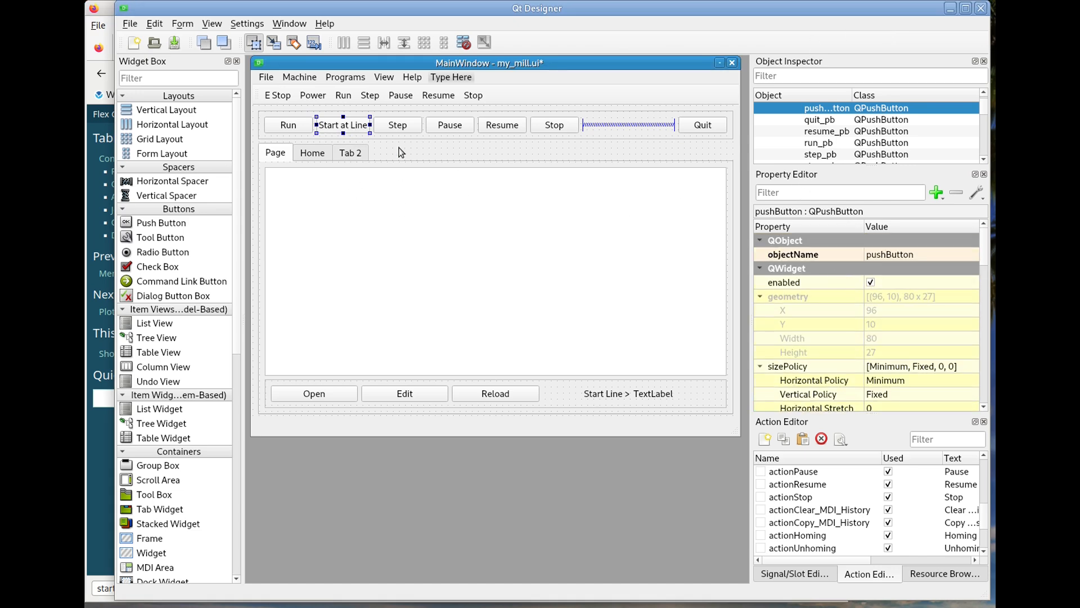
pyautogui.doubleClick(901, 254)
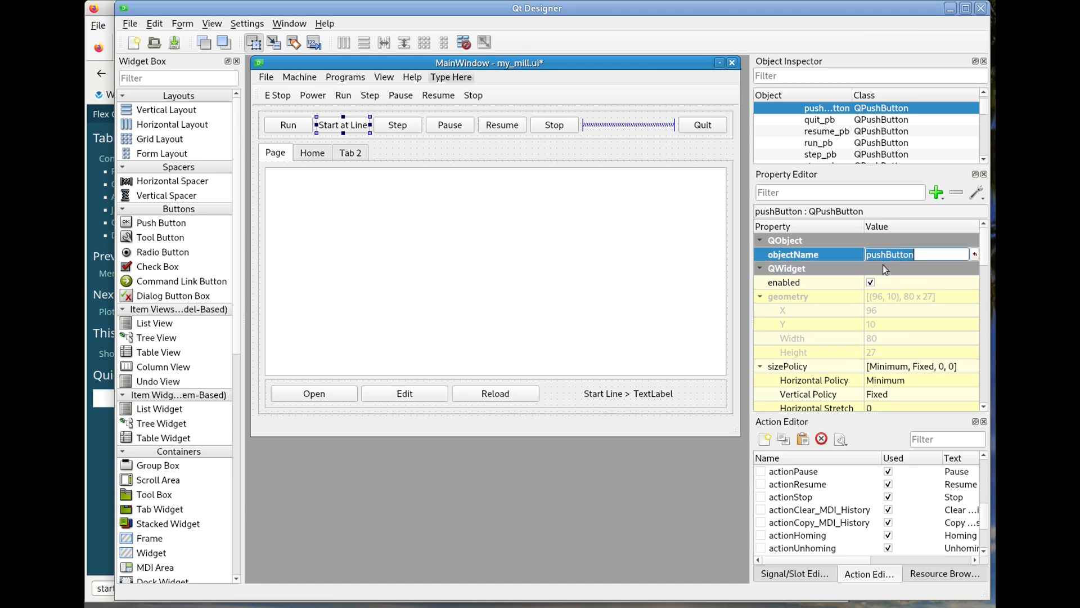
pyautogui.hotkey('ctrl', 'v')
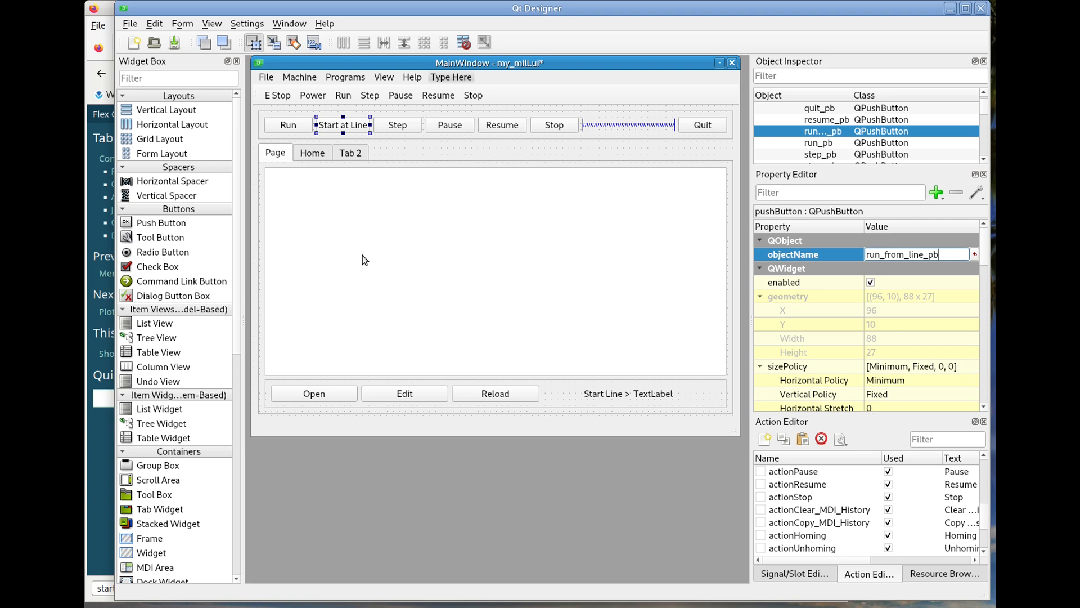
pyautogui.click(174, 42)
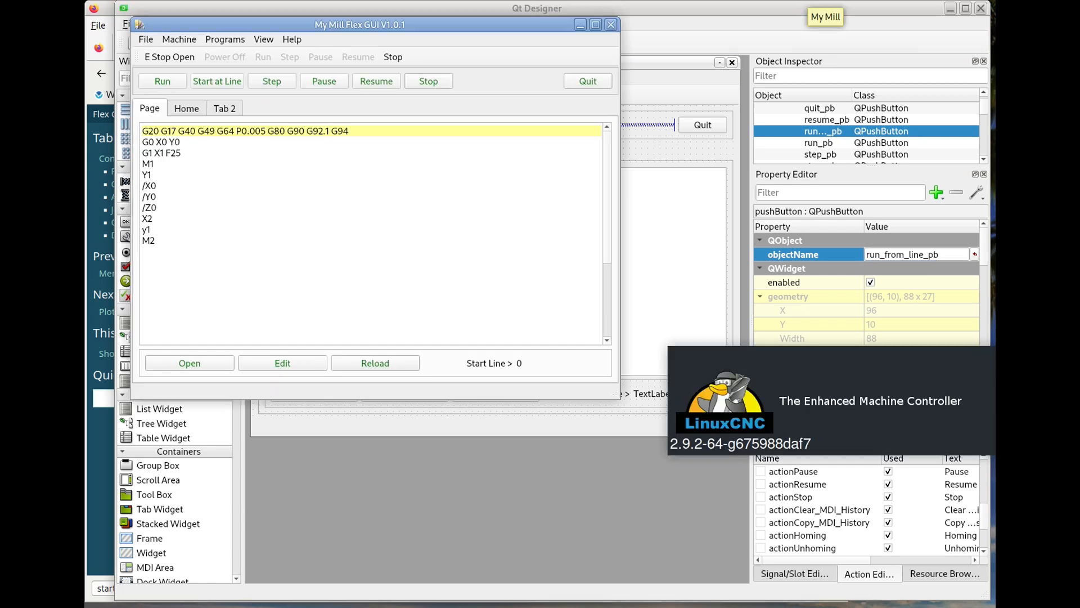
# Step: Test the Open button in the My Mill GUI by loading small.ngc from the linuxcnc/gcode folder, and quit the GUI
pyautogui.click(184, 364)
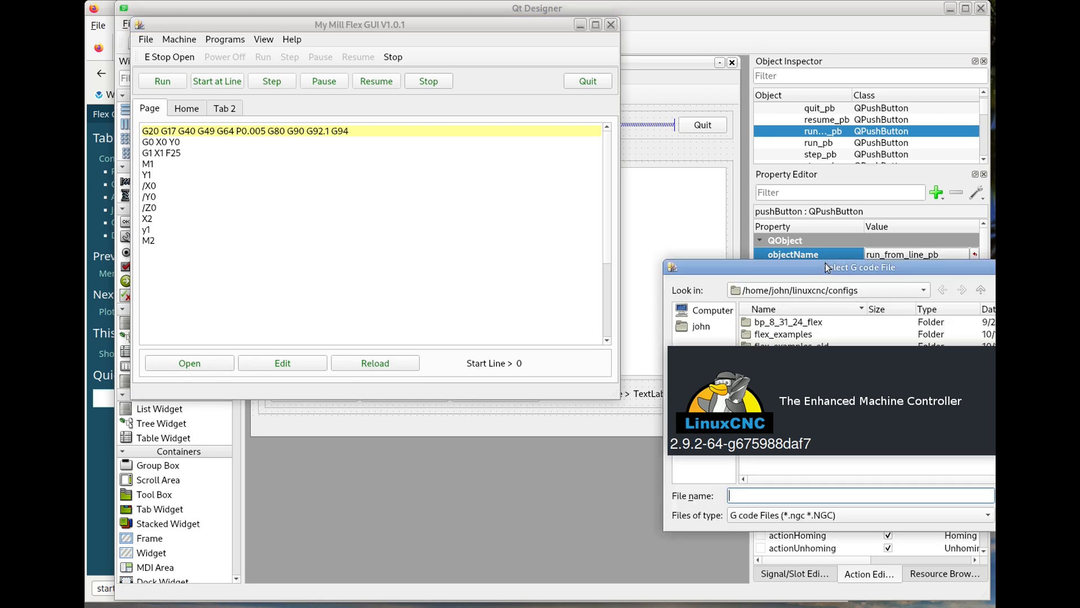
pyautogui.moveTo(826, 262); pyautogui.dragTo(614, 225)
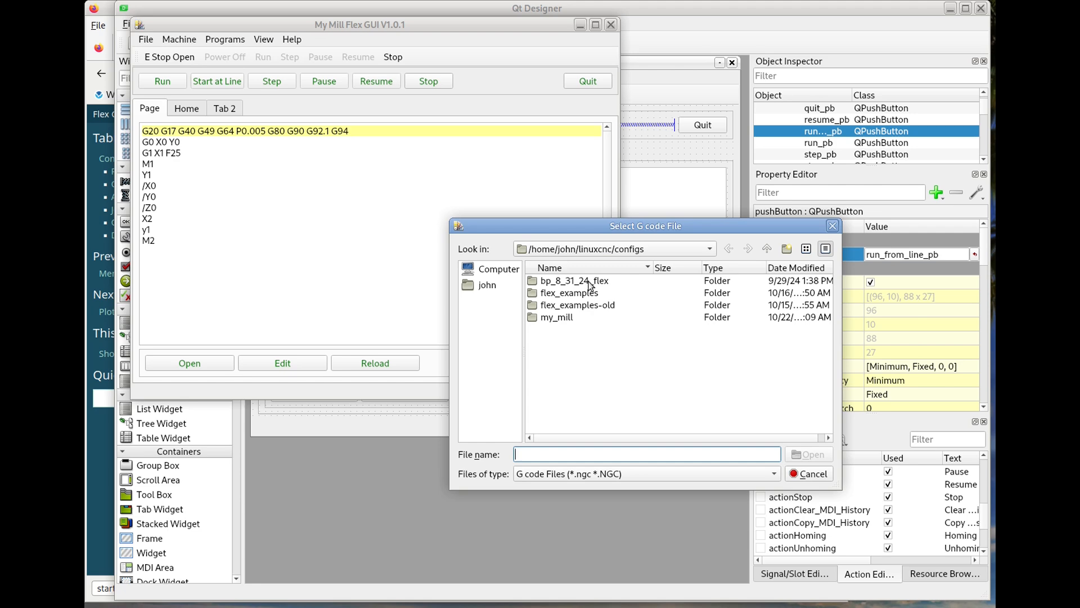
pyautogui.click(767, 249)
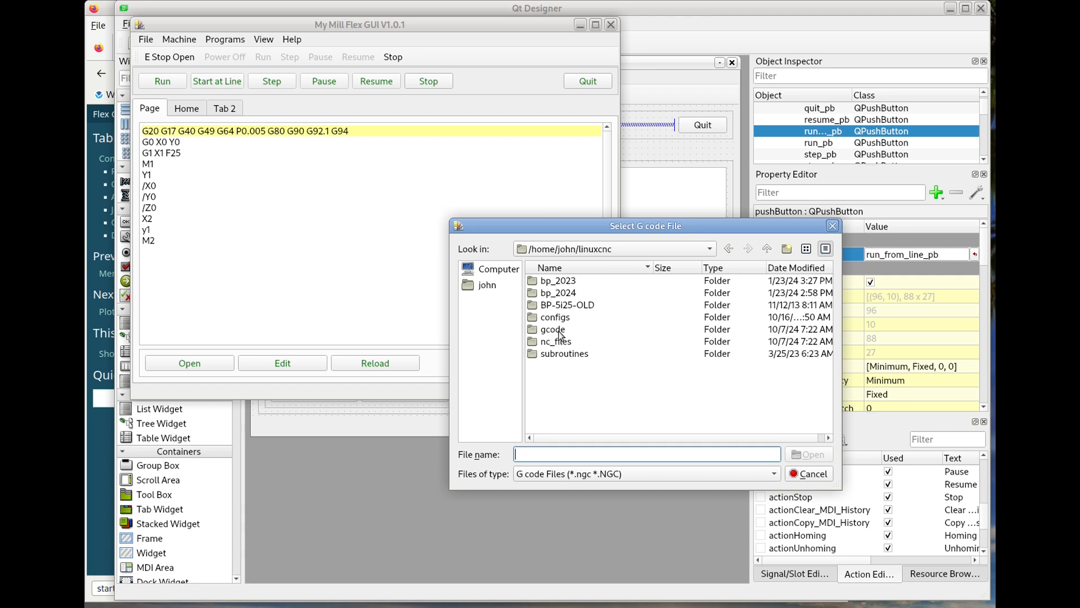
pyautogui.doubleClick(560, 332)
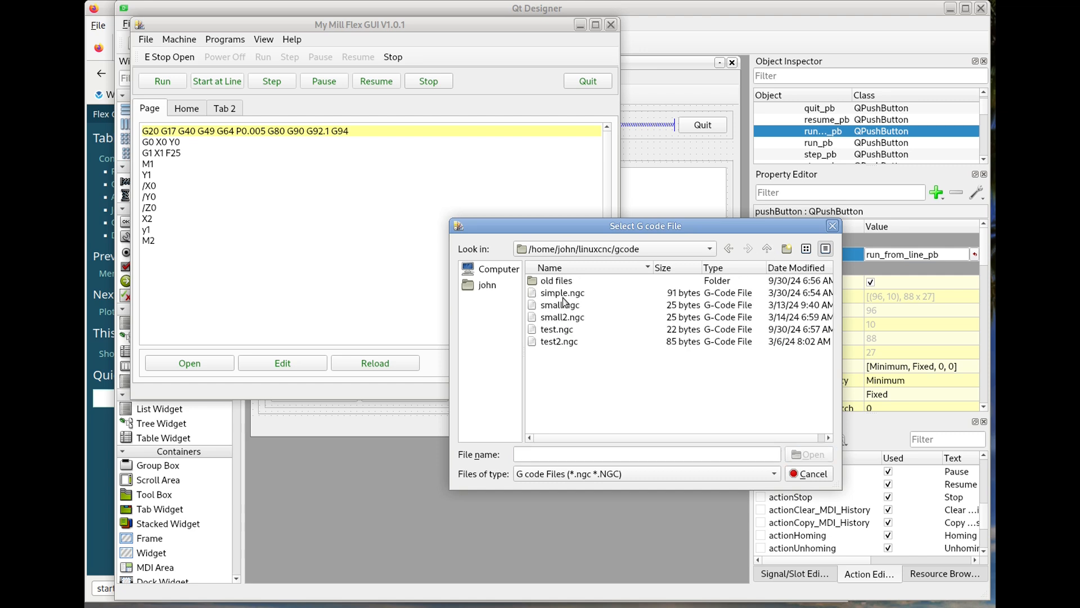
pyautogui.click(570, 309)
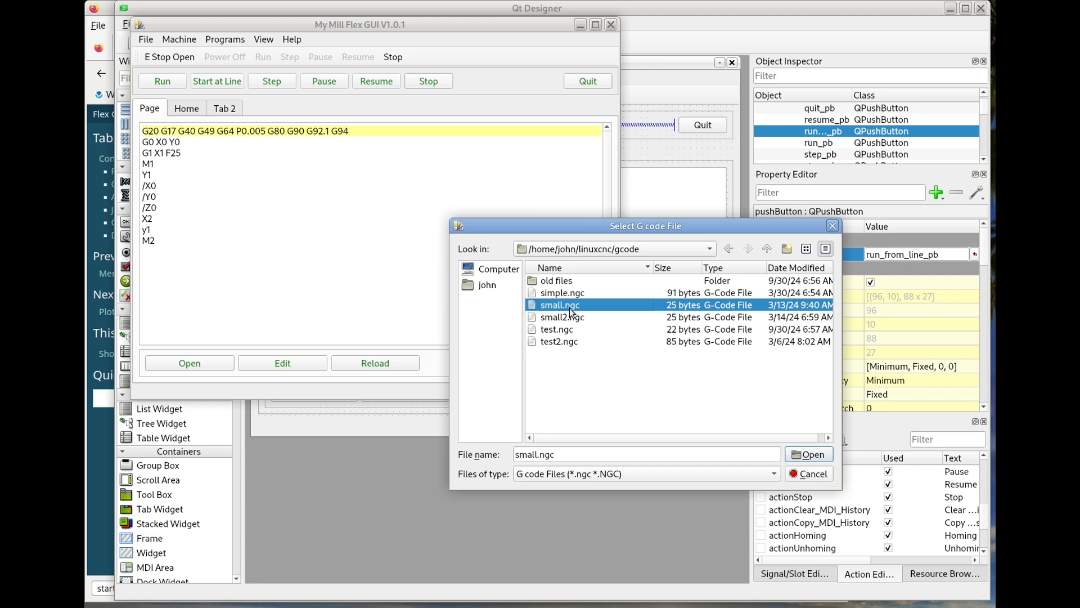
pyautogui.click(811, 455)
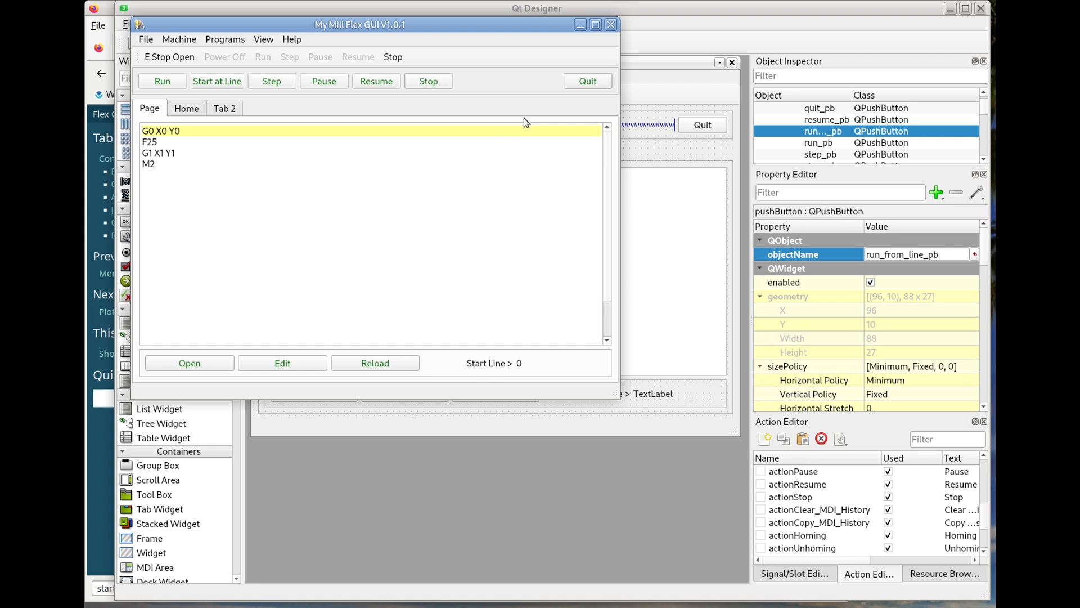
pyautogui.click(574, 83)
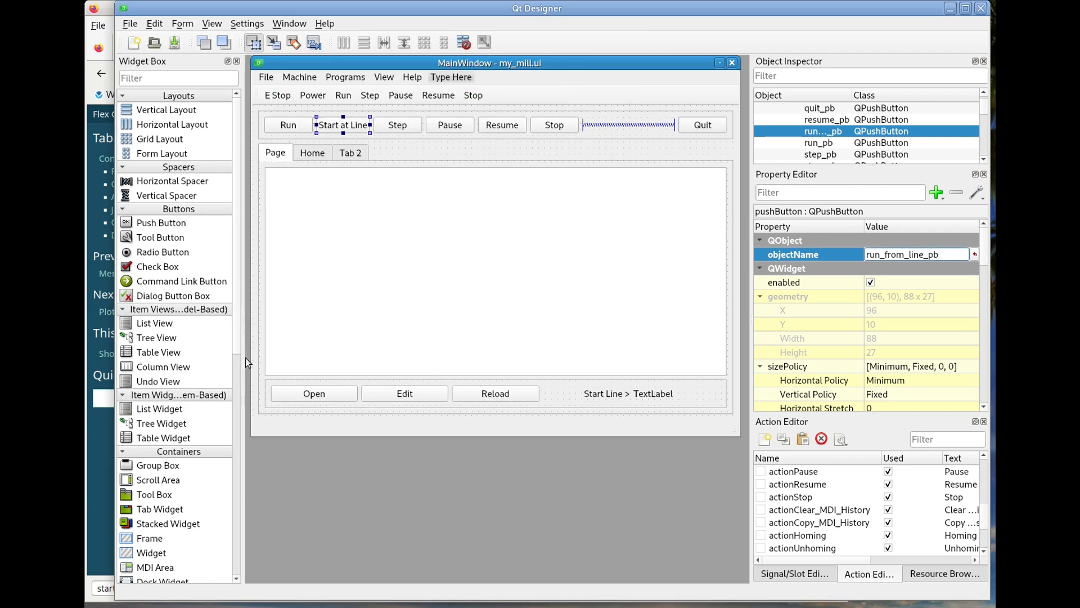
# Step: Review the Home and Tab 2 pages of the my_mill.ui form in Qt Designer
pyautogui.moveTo(236, 335); pyautogui.dragTo(244, 494)
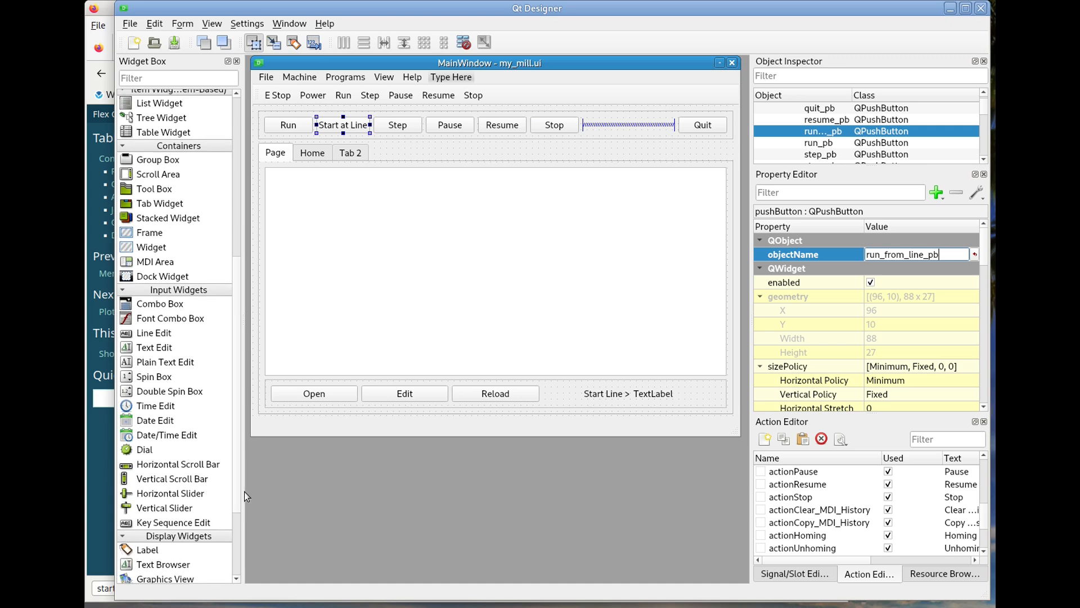
pyautogui.scroll(-2, 180, 473)
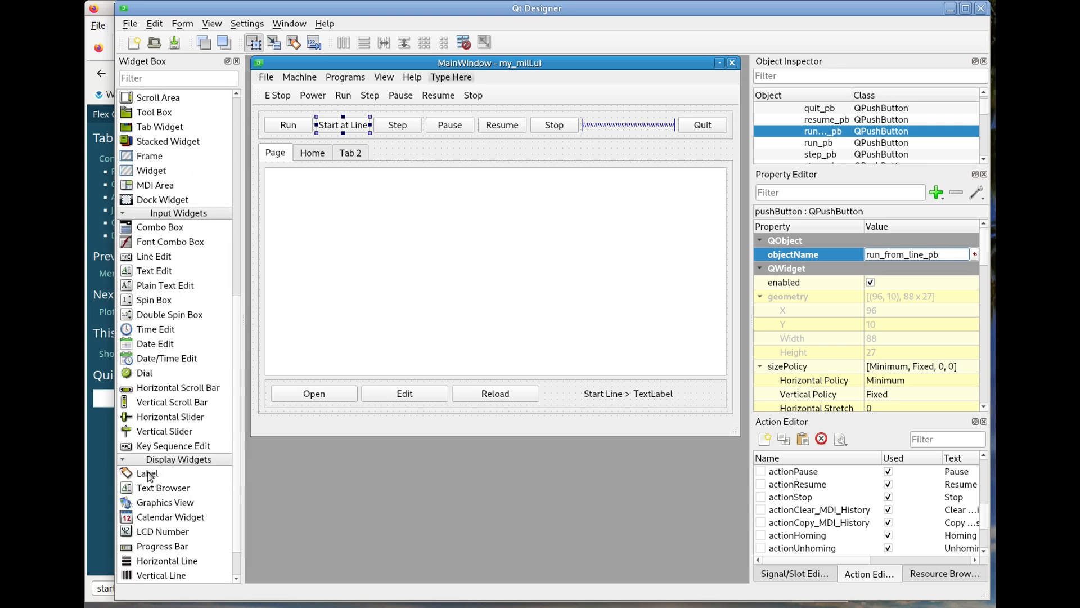
pyautogui.moveTo(148, 475); pyautogui.dragTo(159, 472)
pyautogui.click(311, 153)
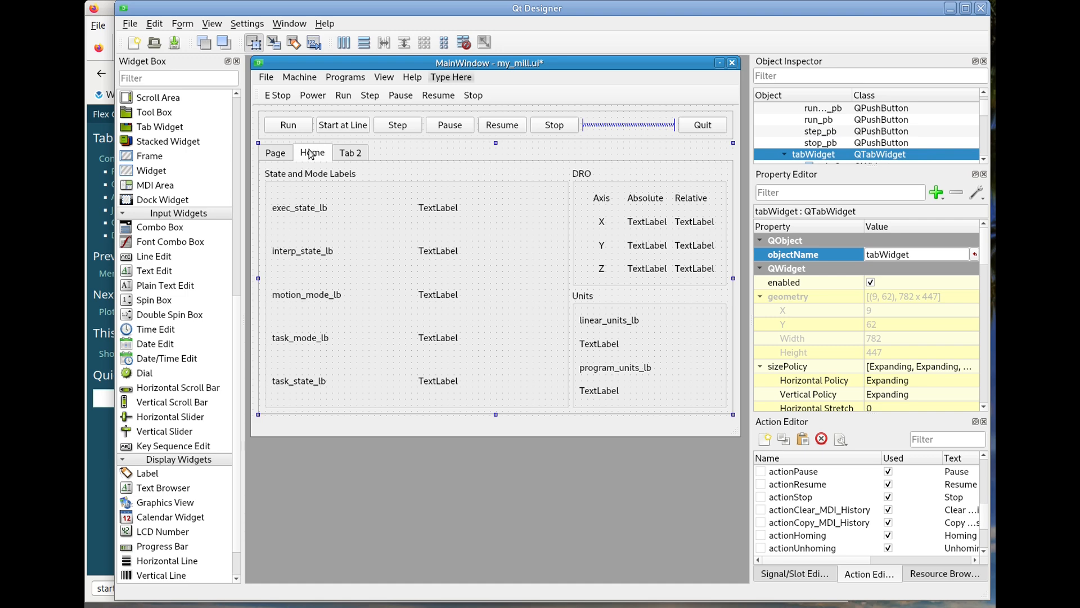
pyautogui.click(348, 151)
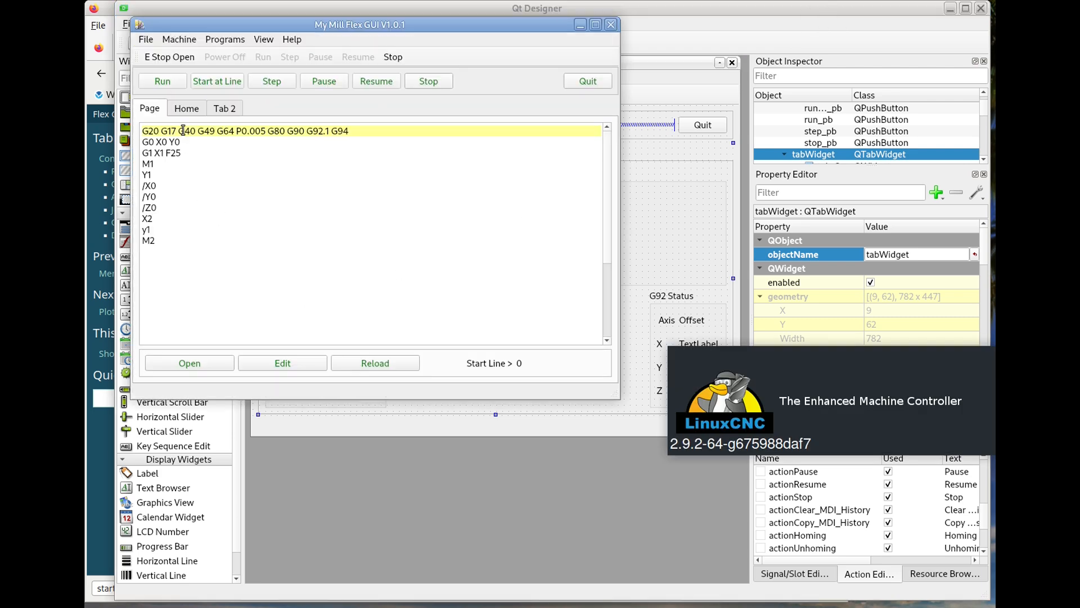
# Step: Check the Home and Tab 2 pages in the running My Mill GUI and quit the GUI
pyautogui.click(188, 113)
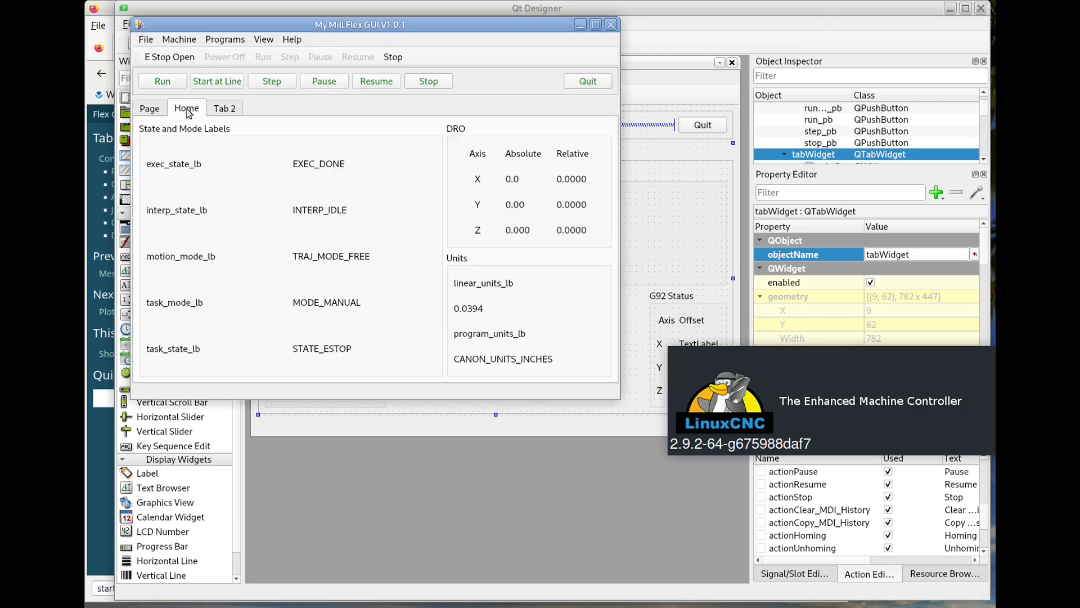
pyautogui.click(226, 110)
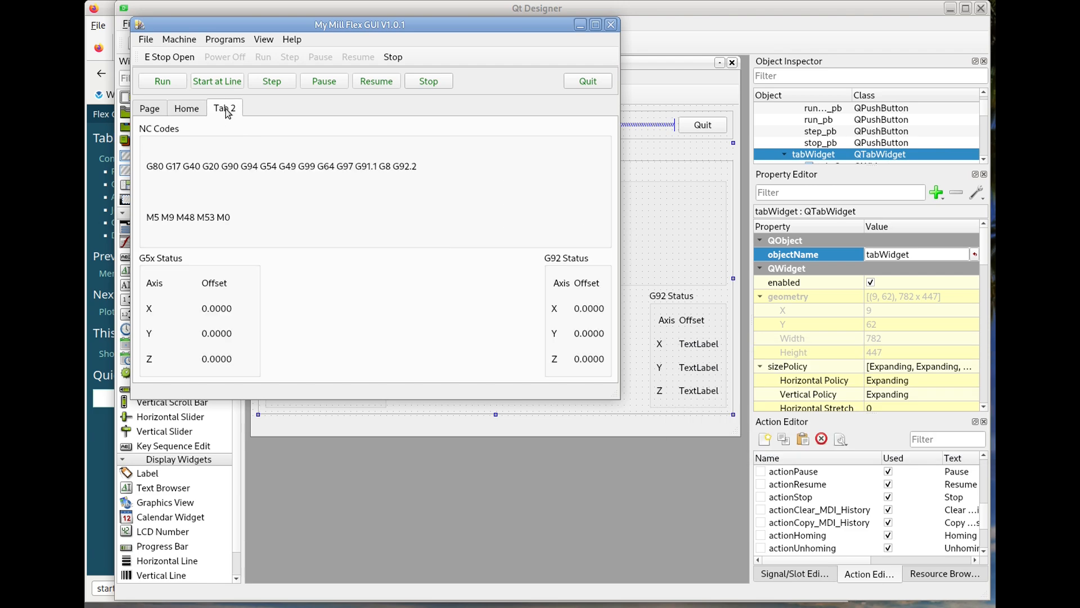
pyautogui.click(585, 82)
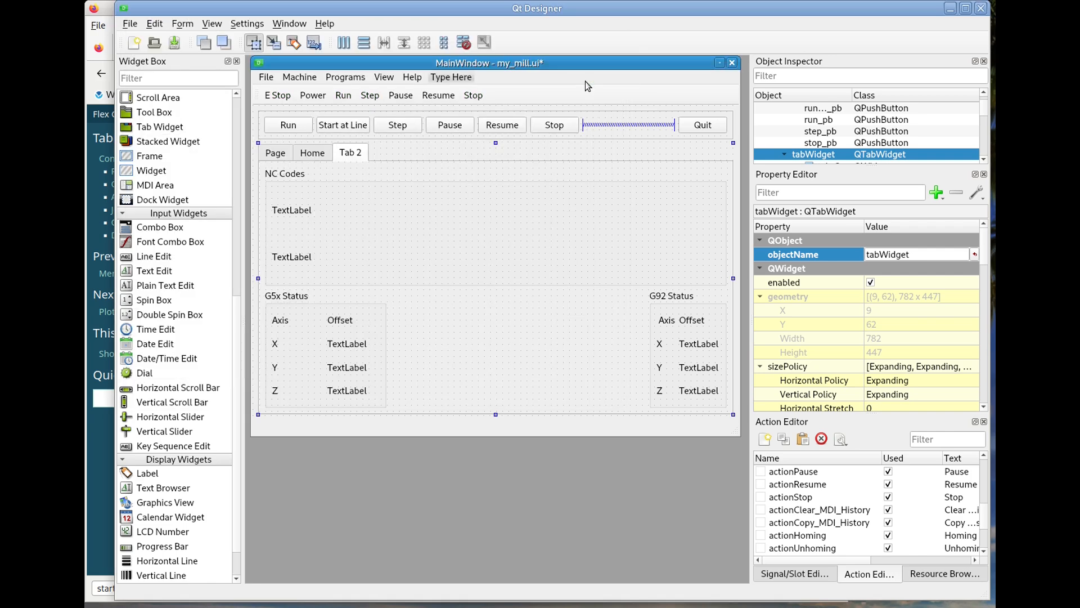
# Step: On the form's Page tab, add a Label between the Reload button and the Start Line label
pyautogui.click(273, 153)
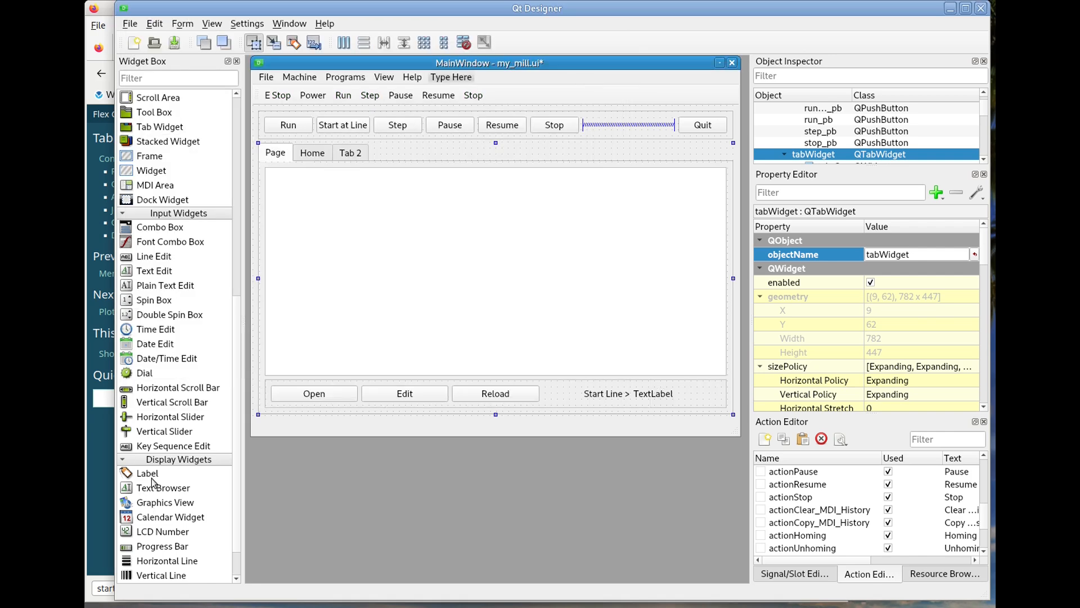
pyautogui.moveTo(149, 476); pyautogui.dragTo(541, 396)
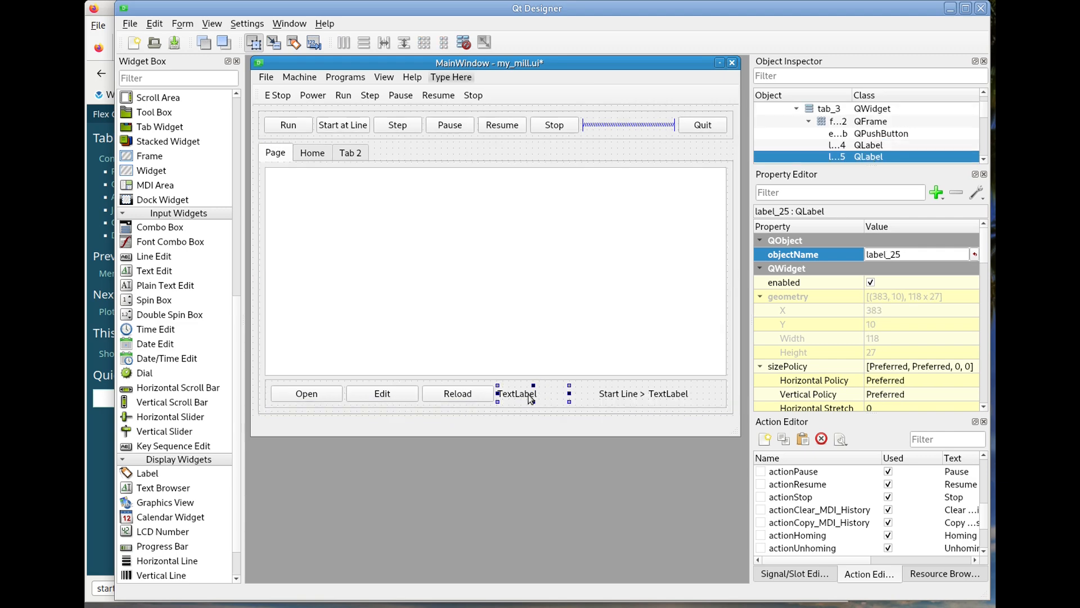
# Step: Switch to Firefox, open the Status Labels page of the Flex GUI documentation and copy the object name file_lb
pyautogui.hotkey('alt', 'Tab')
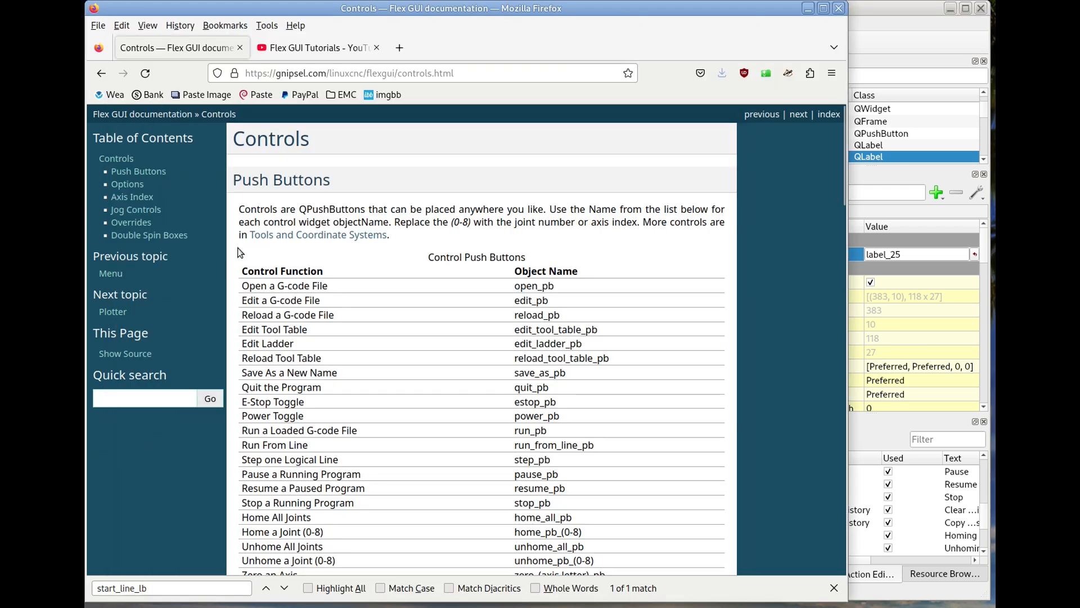
pyautogui.click(169, 114)
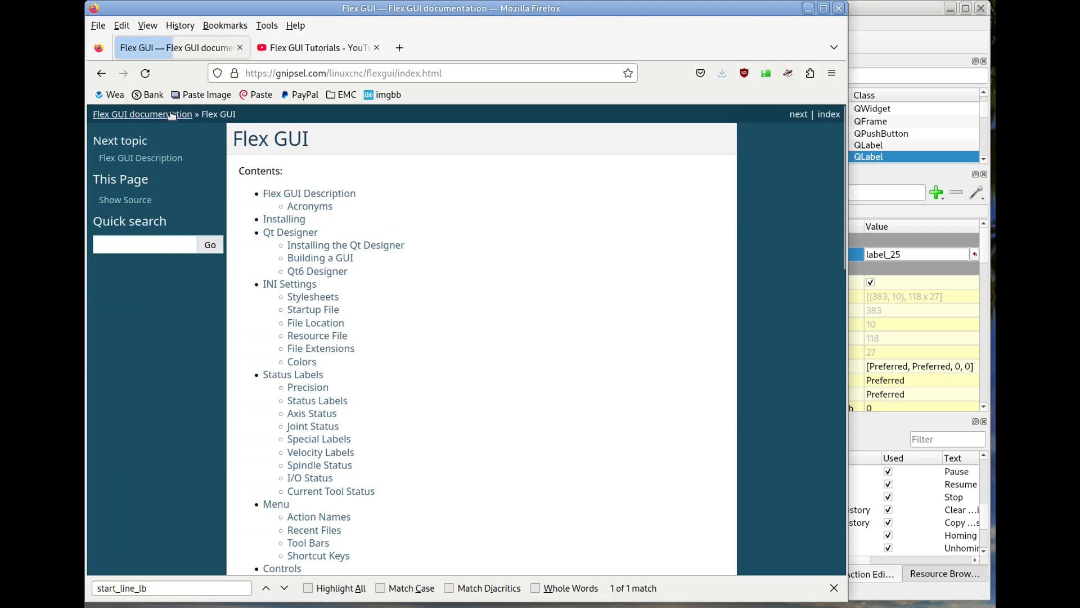
pyautogui.scroll(-5, 342, 385)
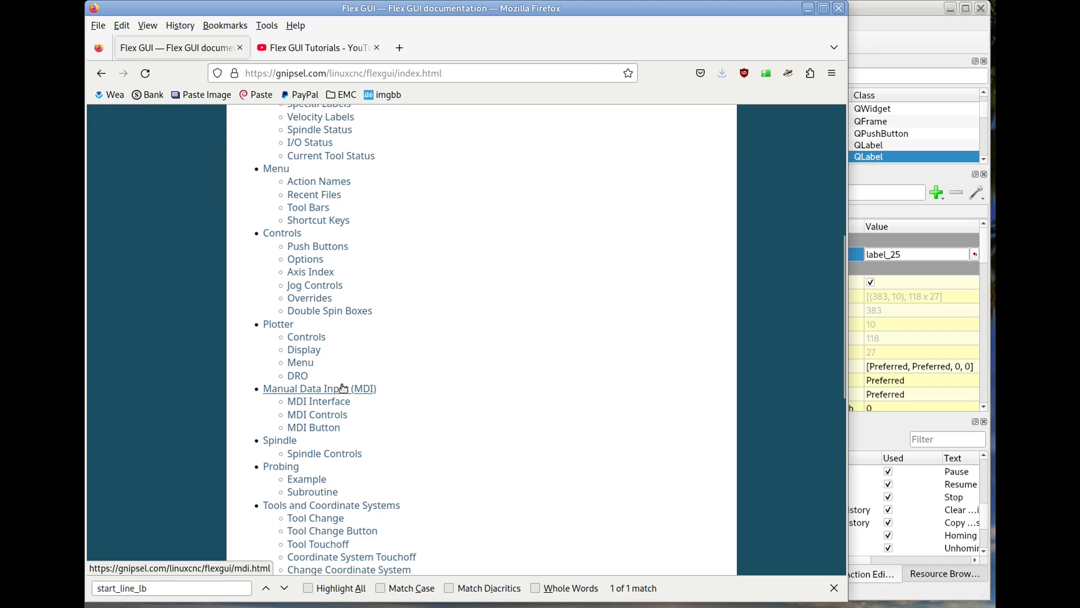
pyautogui.scroll(-3, 343, 388)
pyautogui.scroll(-1, 343, 388)
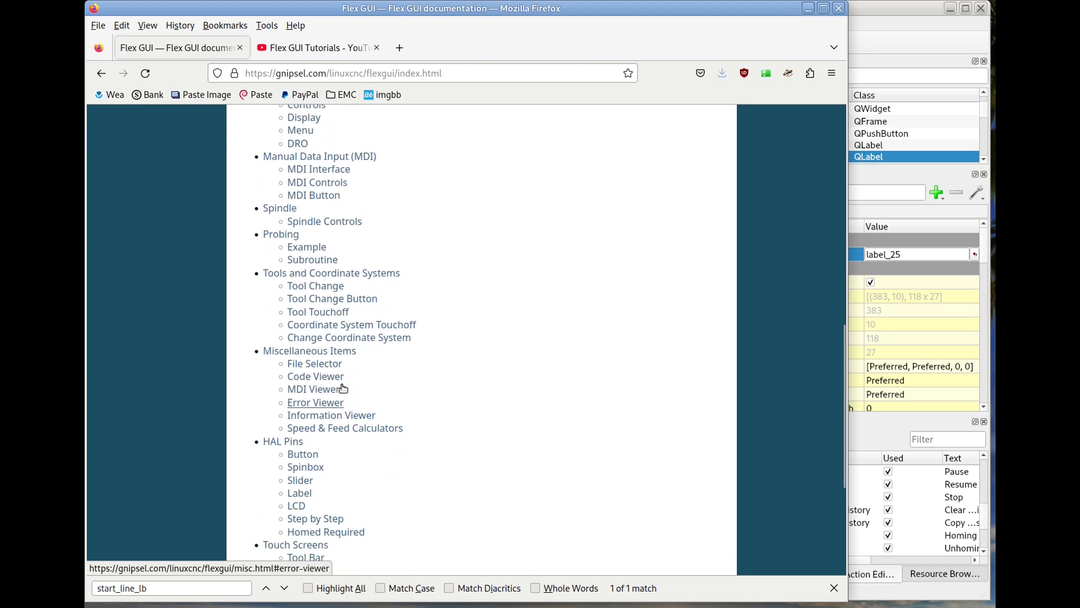
pyautogui.scroll(1, 343, 389)
pyautogui.scroll(6, 343, 388)
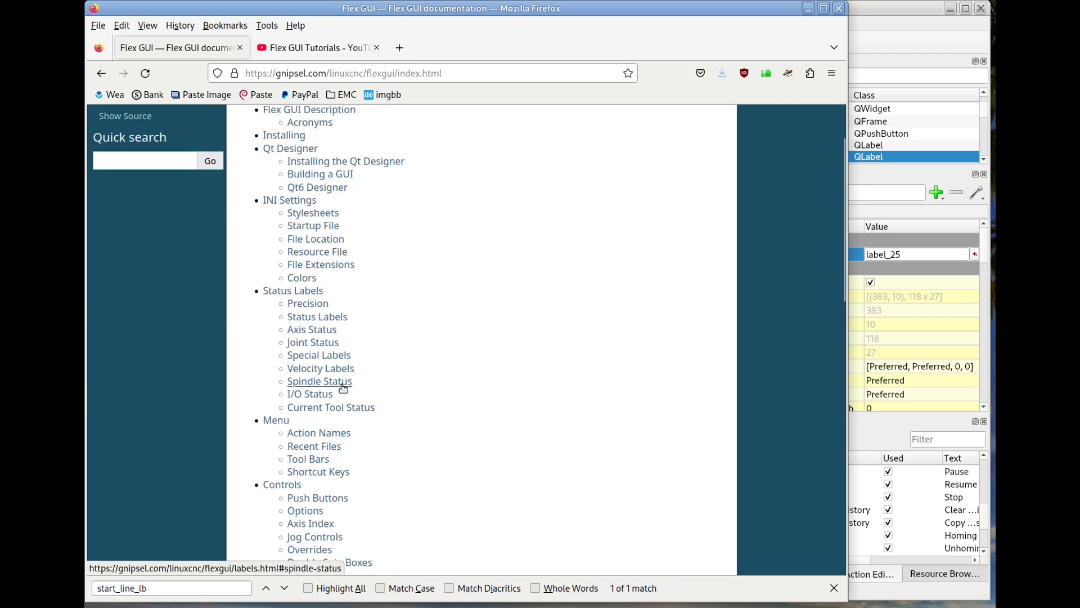
pyautogui.click(301, 291)
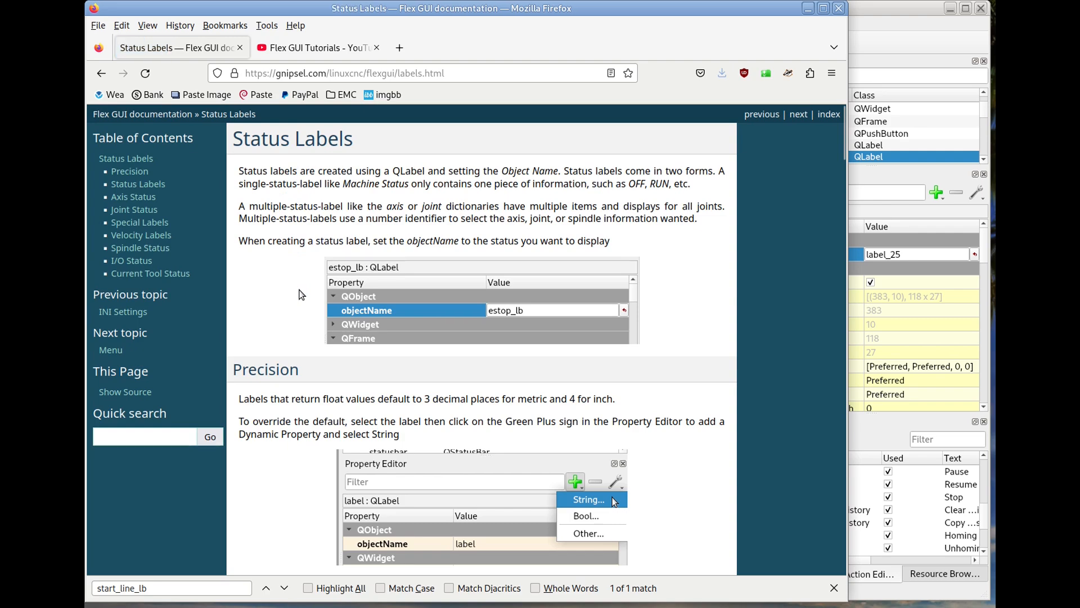
pyautogui.scroll(-5, 302, 294)
pyautogui.scroll(-6, 301, 295)
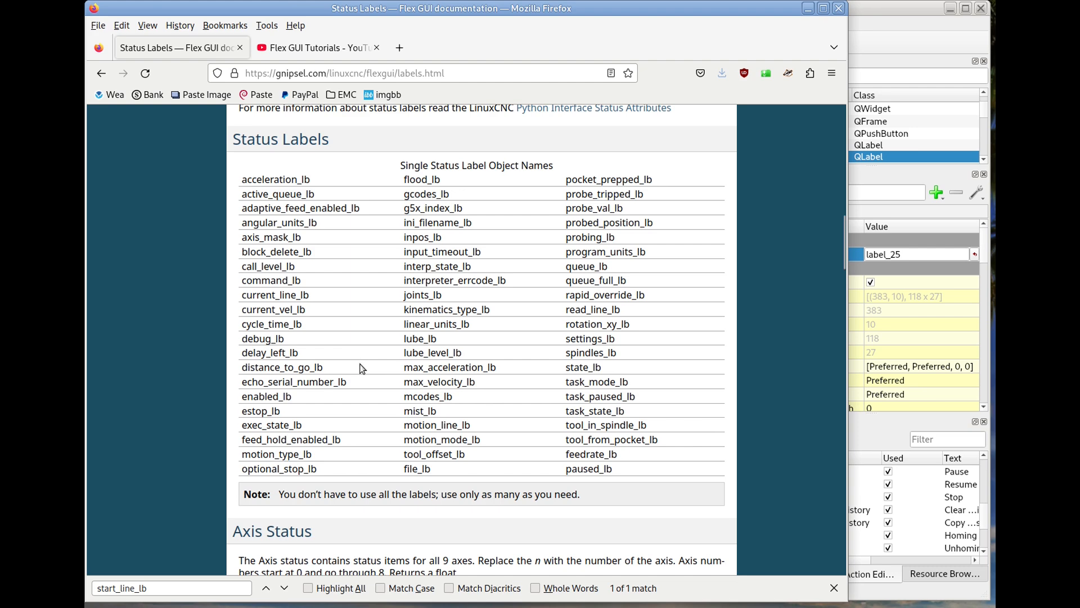
pyautogui.doubleClick(417, 470)
pyautogui.hotkey('ctrl', 'c')
# Step: Back in Qt Designer, set the new label's objectName to file_lb and save the form, closing the My Mill GUI after its test run
pyautogui.click(894, 43)
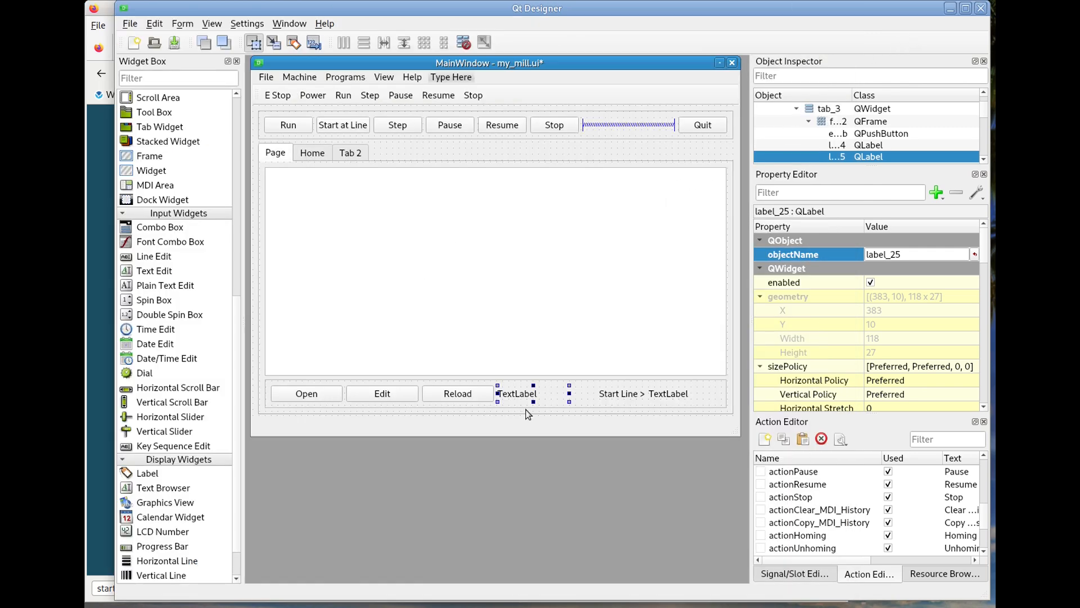
pyautogui.click(900, 254)
pyautogui.hotkey('ctrl', 'v')
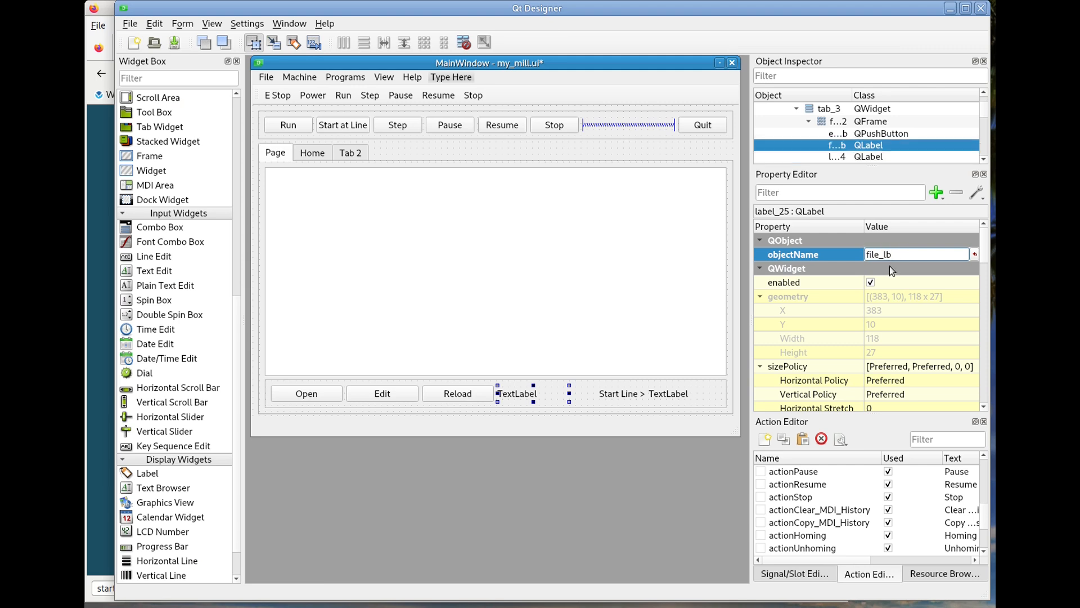
pyautogui.click(175, 44)
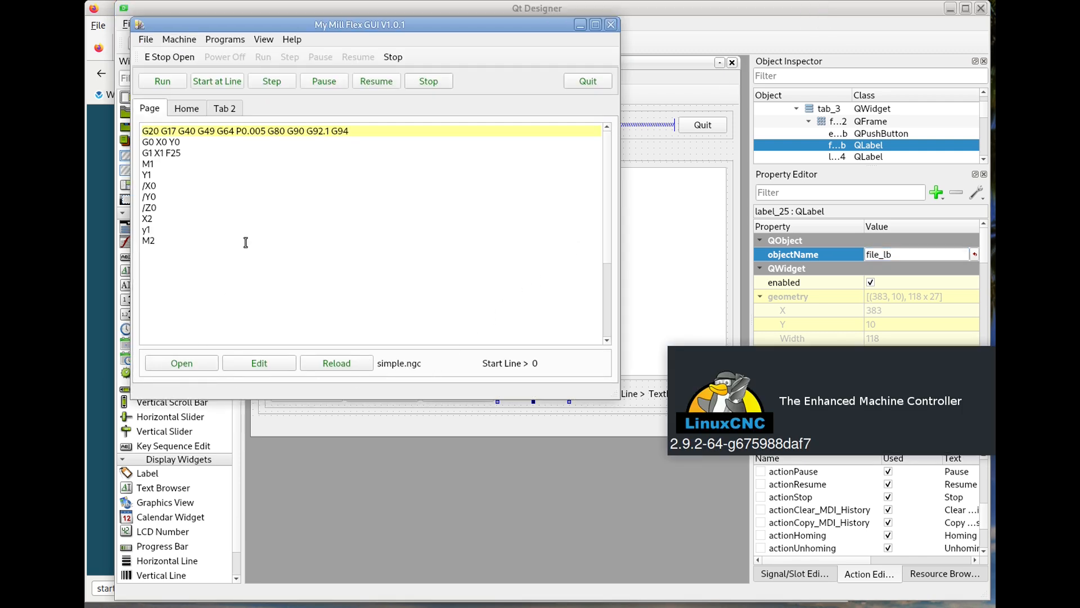
pyautogui.click(589, 81)
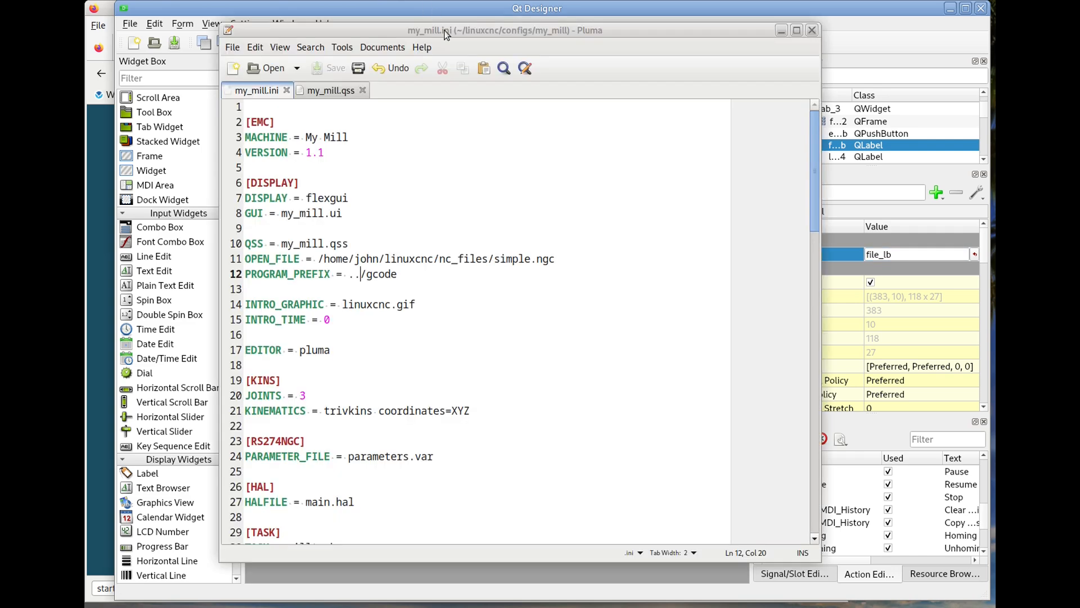
# Step: Switch to Pluma, set PROGRAM_PREFIX in my_mill.ini to ~/linuxcnc/nc_files and save the file
pyautogui.click(445, 29)
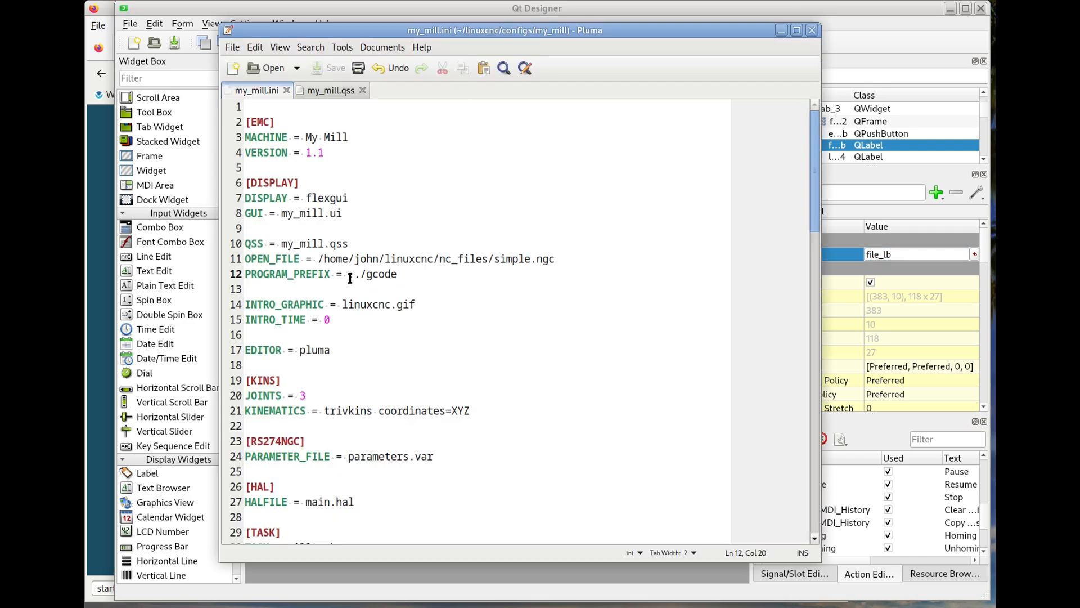
pyautogui.moveTo(349, 275); pyautogui.dragTo(401, 276)
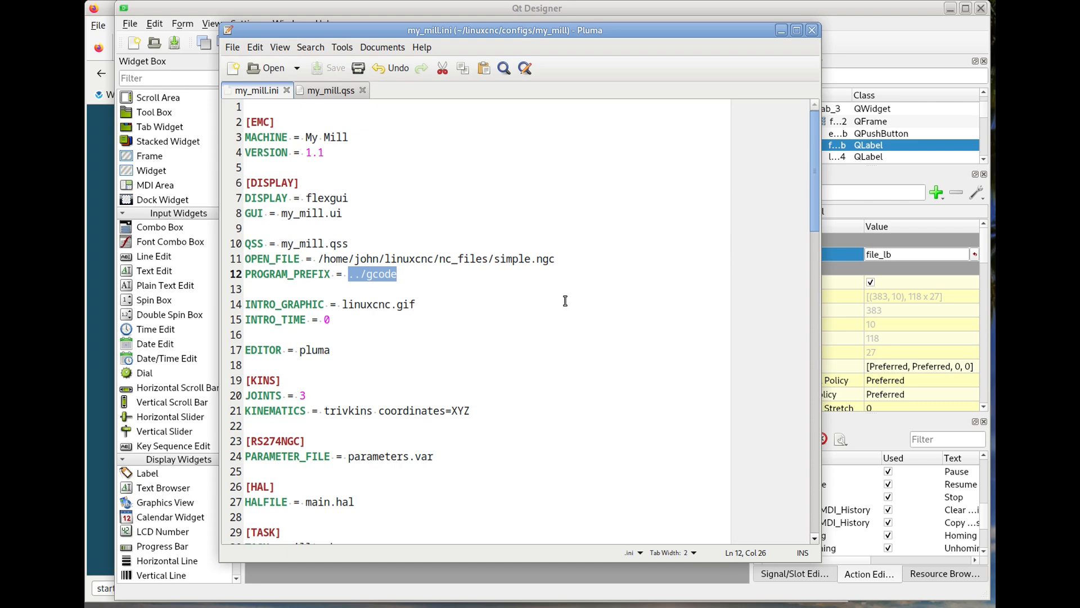
pyautogui.write('~/')
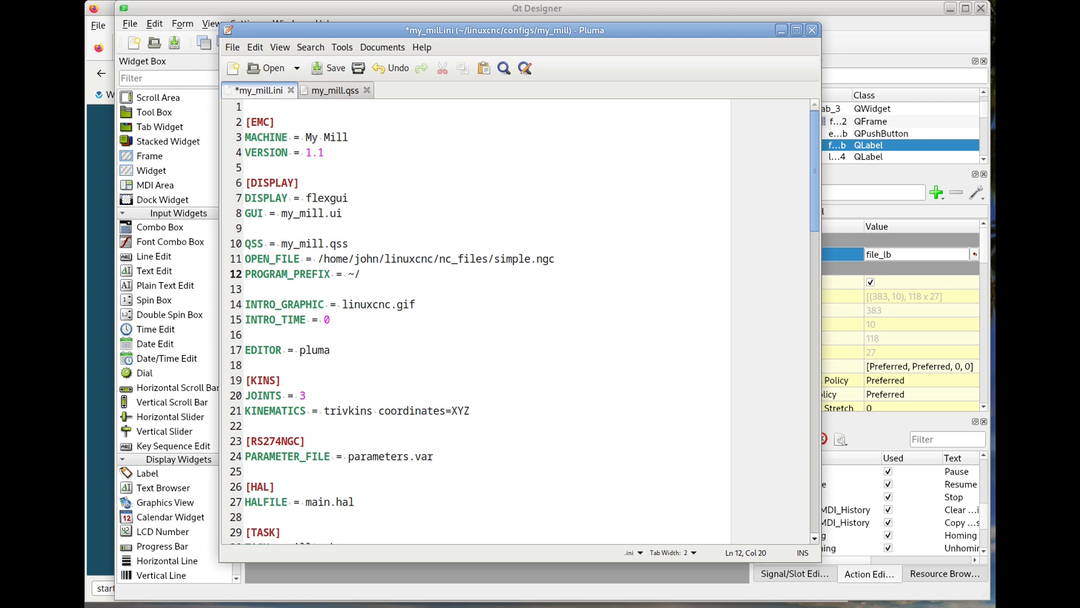
pyautogui.write('linuxcnc/nc_files')
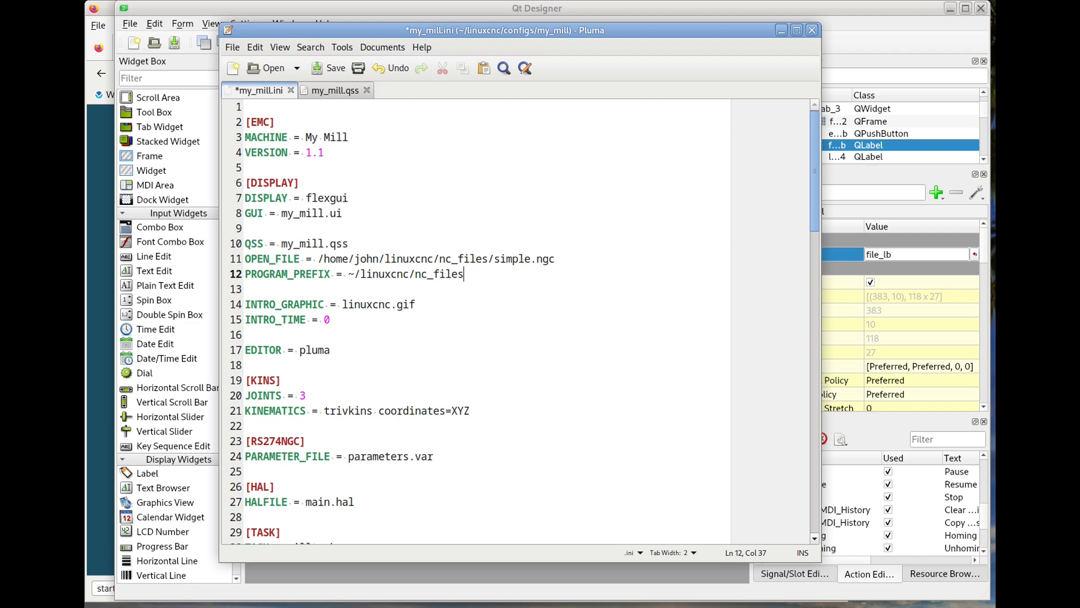
pyautogui.click(336, 69)
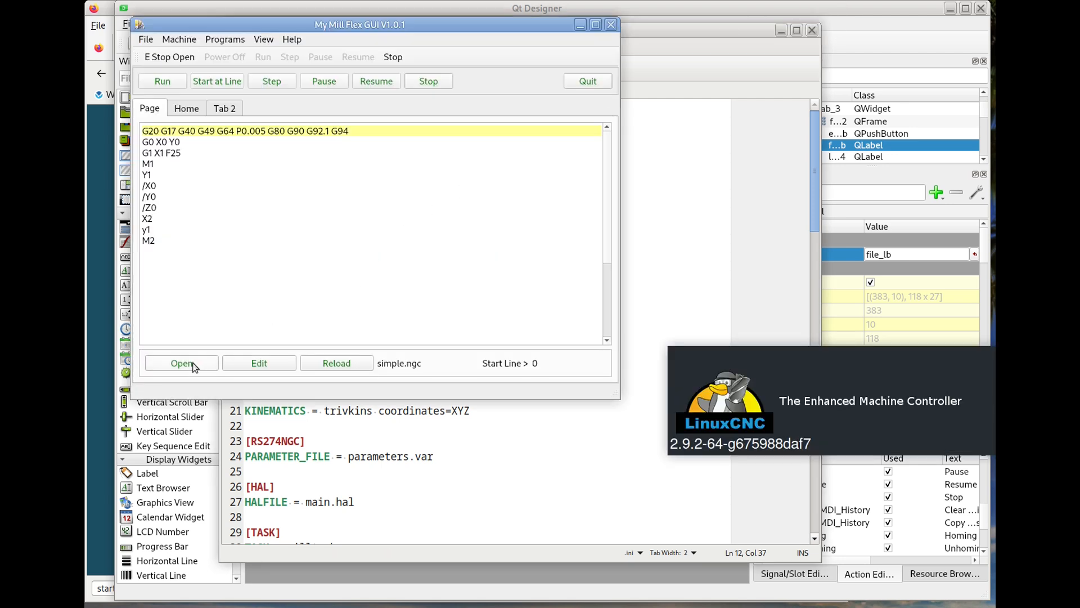
# Step: In the My Mill GUI, load 3D_Chips.ngc from the nc_files folder and select the N200 line in the code viewer
pyautogui.click(189, 362)
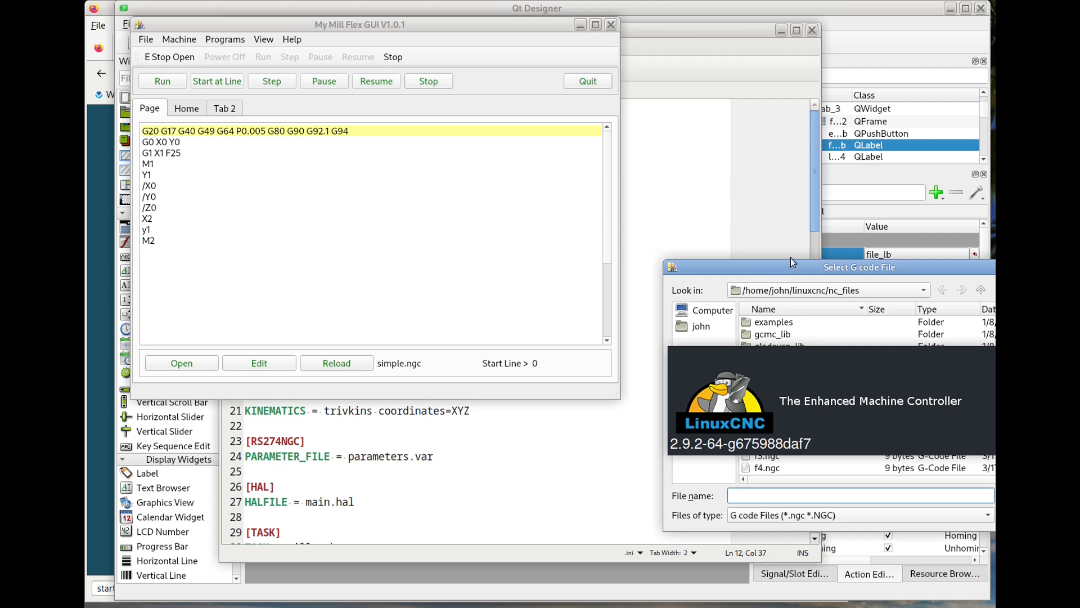
pyautogui.moveTo(789, 262); pyautogui.dragTo(419, 151)
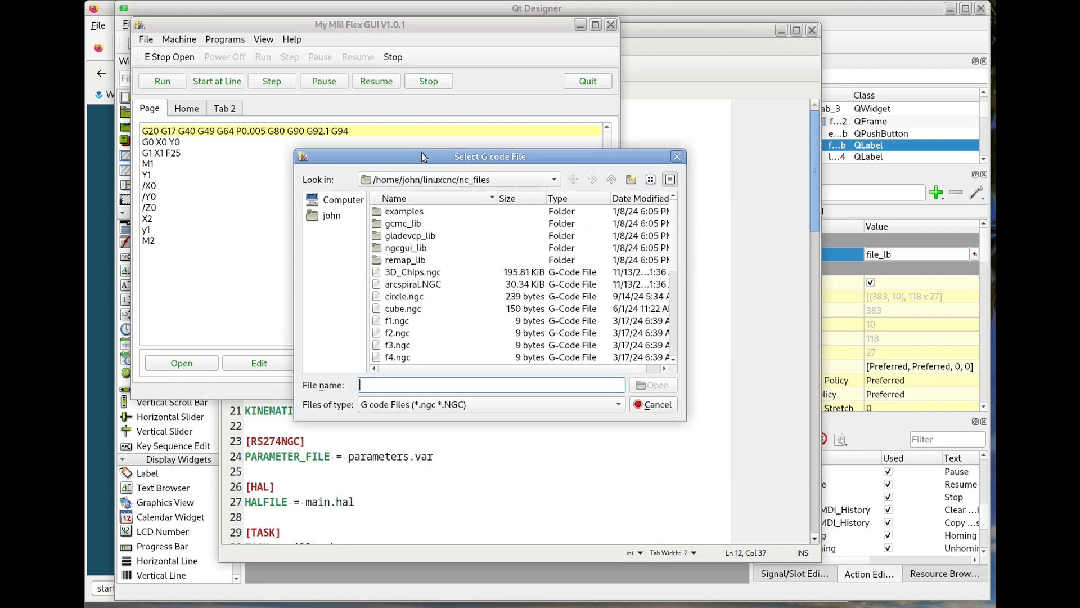
pyautogui.click(421, 273)
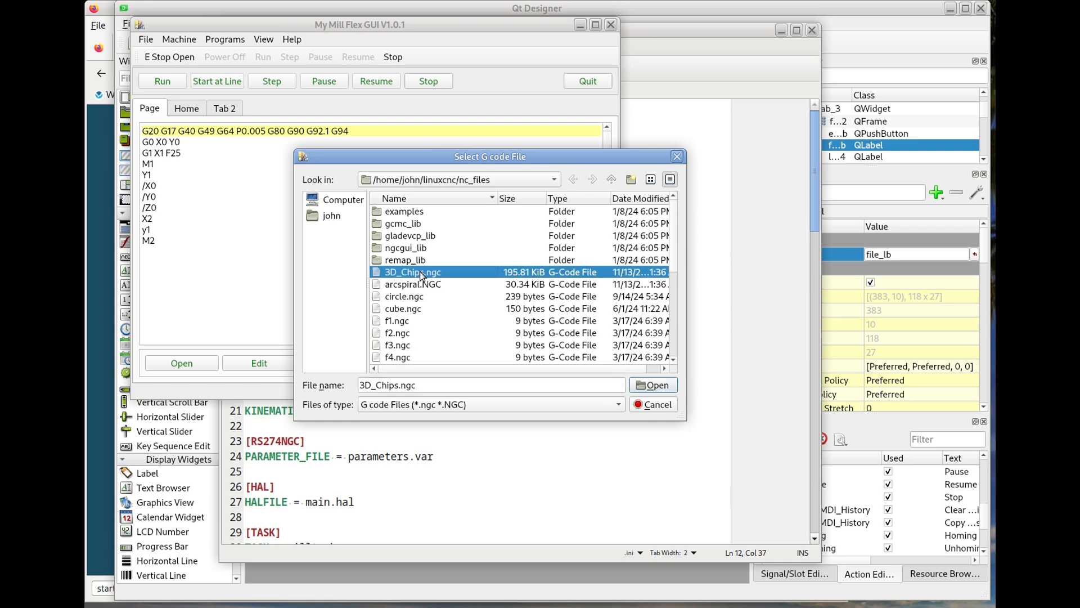
pyautogui.click(647, 384)
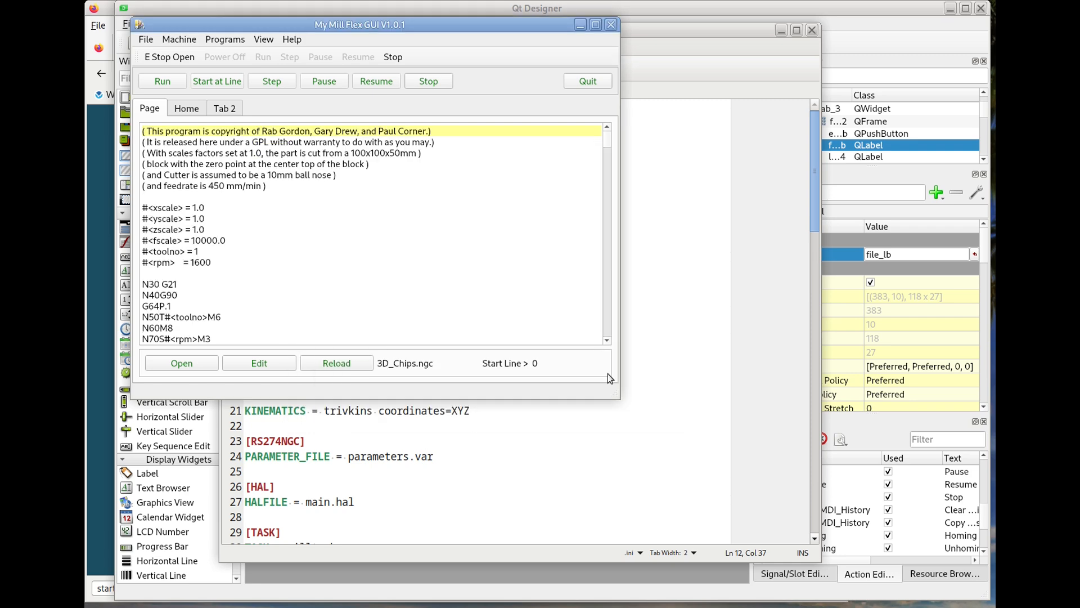
pyautogui.scroll(-4, 286, 216)
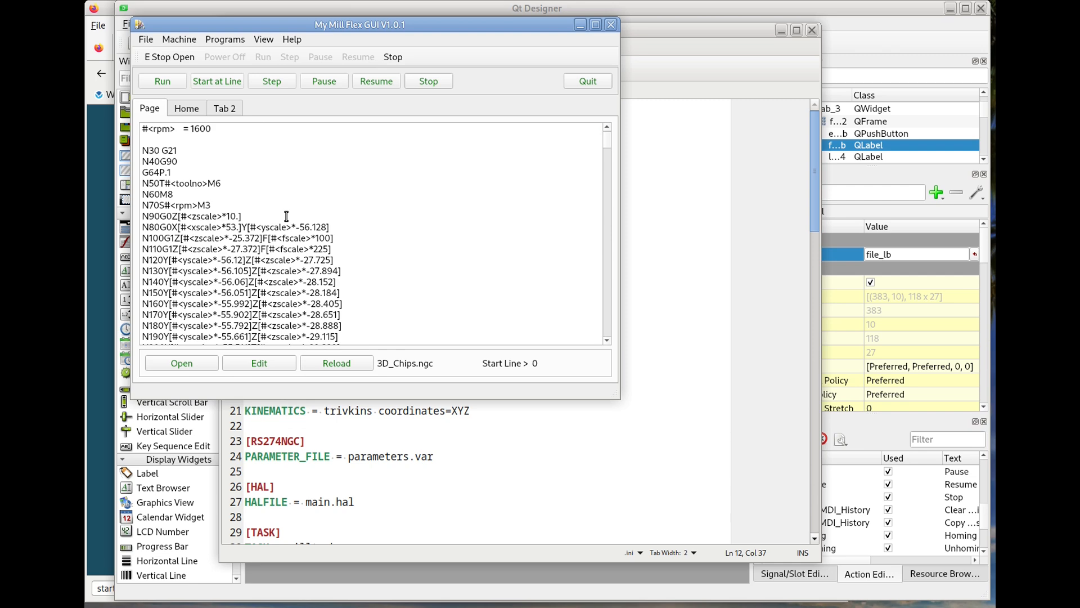
pyautogui.scroll(-4, 287, 216)
pyautogui.click(287, 217)
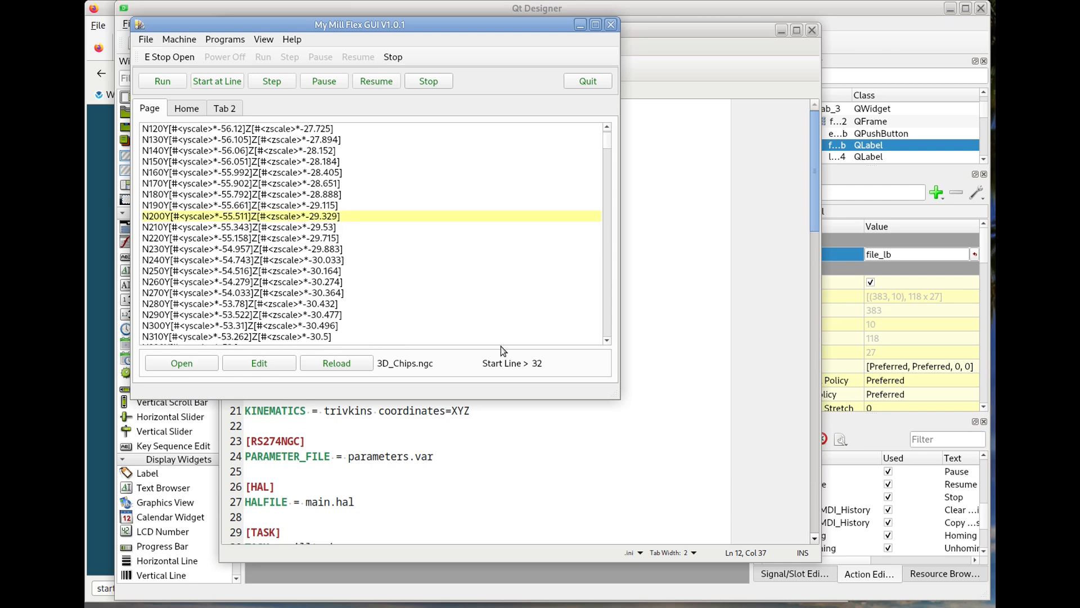
# Step: Test loading circle.ngc in the My Mill GUI, quit the GUI and return to Qt Designer
pyautogui.click(185, 364)
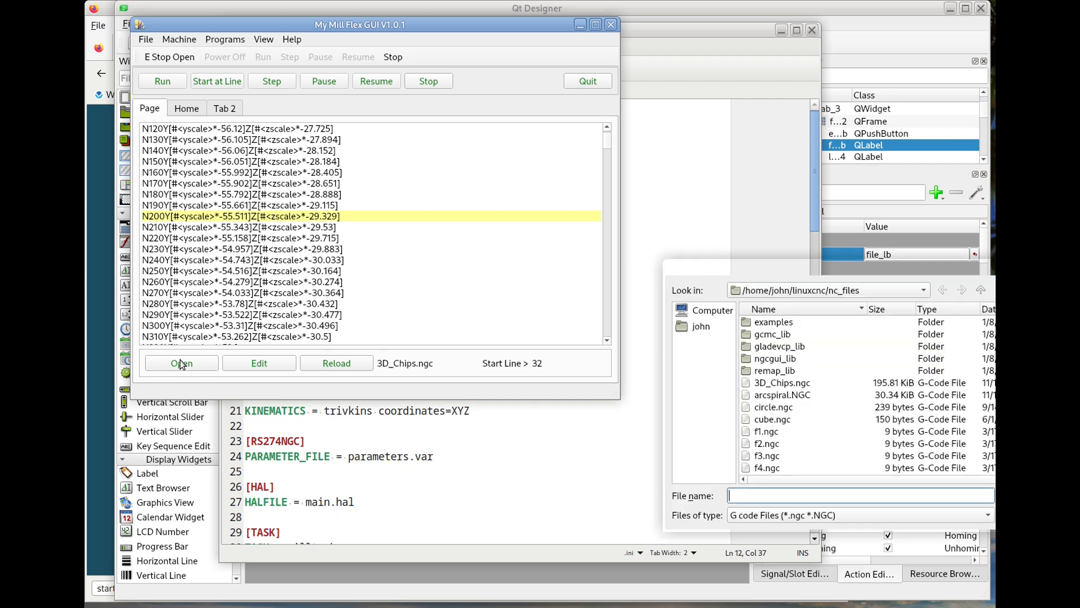
pyautogui.click(791, 407)
pyautogui.press('Return')
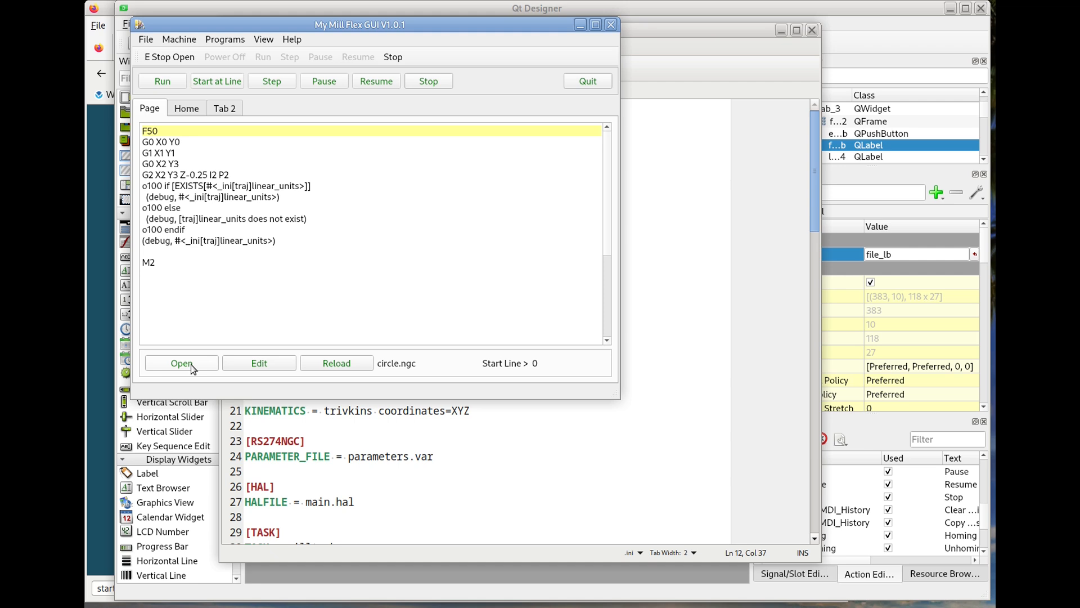
pyautogui.click(587, 83)
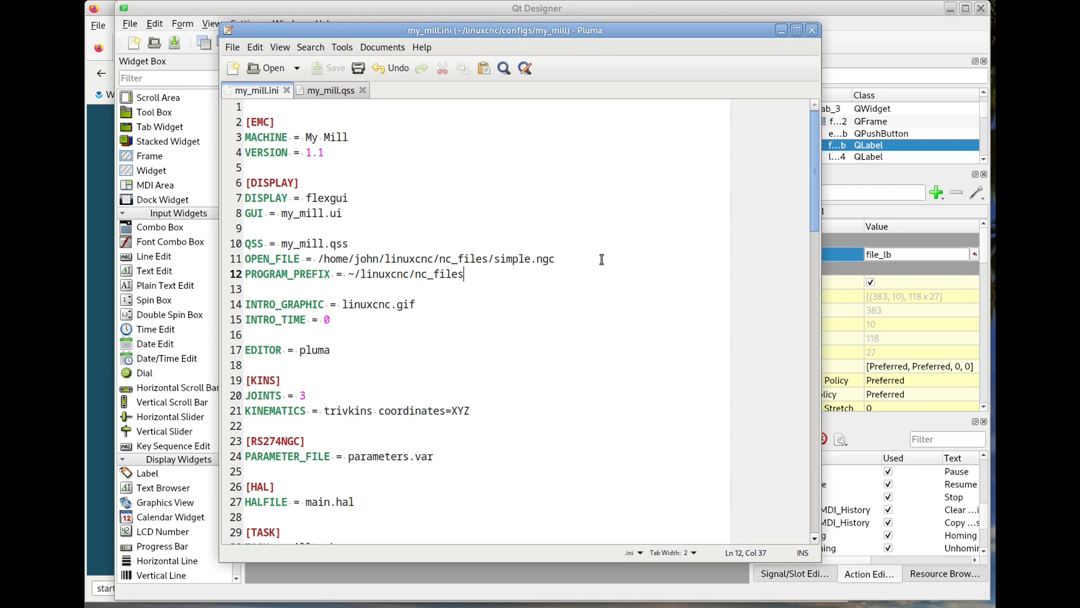
pyautogui.click(871, 42)
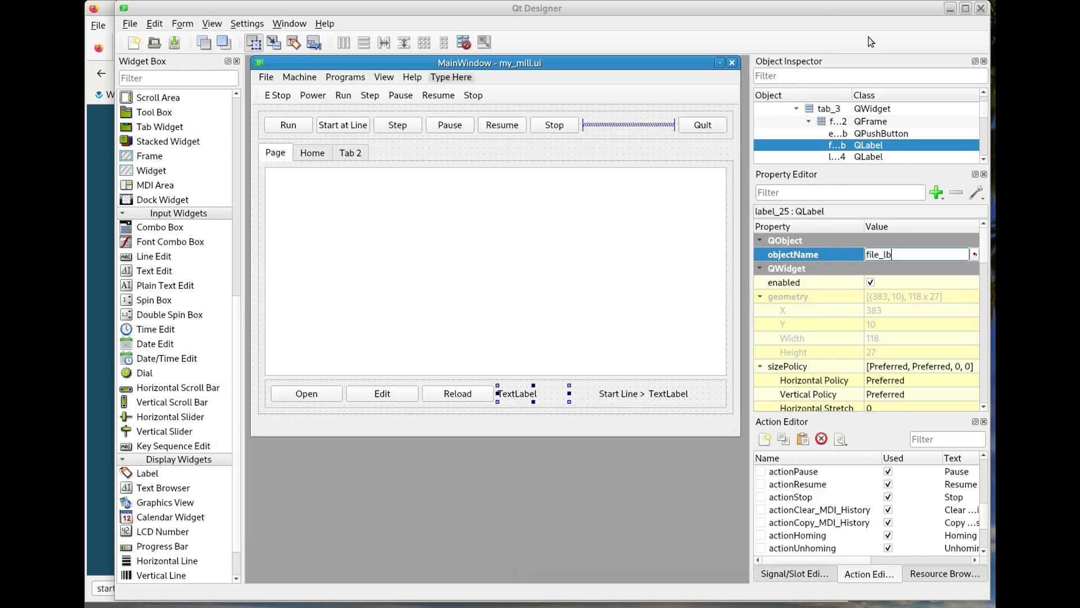
# Step: Insert a new page after the Tab 2 page in the tab widget
pyautogui.click(353, 155)
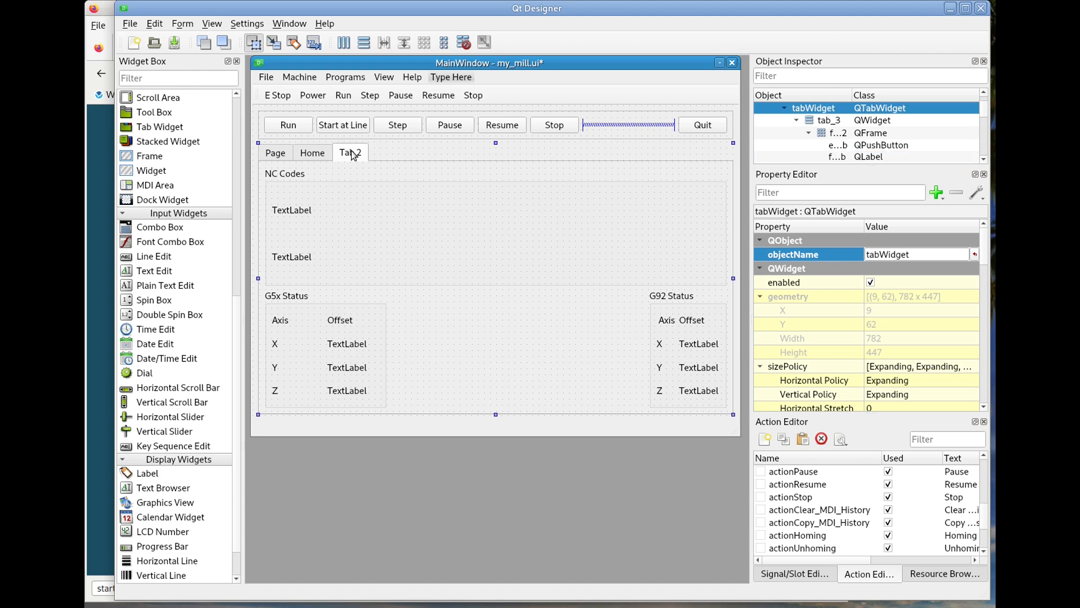
pyautogui.rightClick(353, 155)
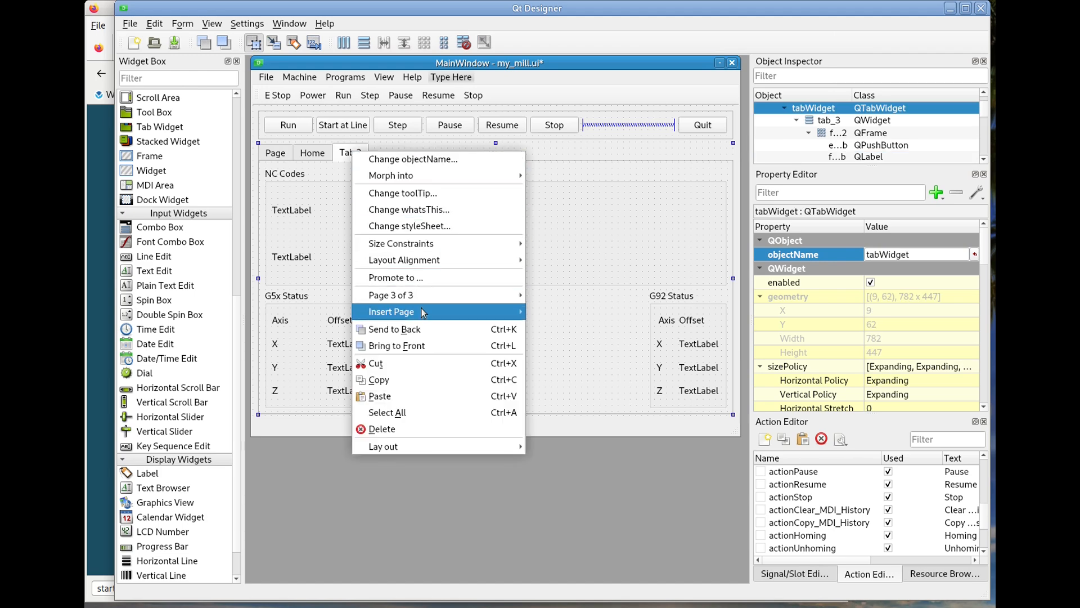
pyautogui.moveTo(442, 314)
pyautogui.click(561, 313)
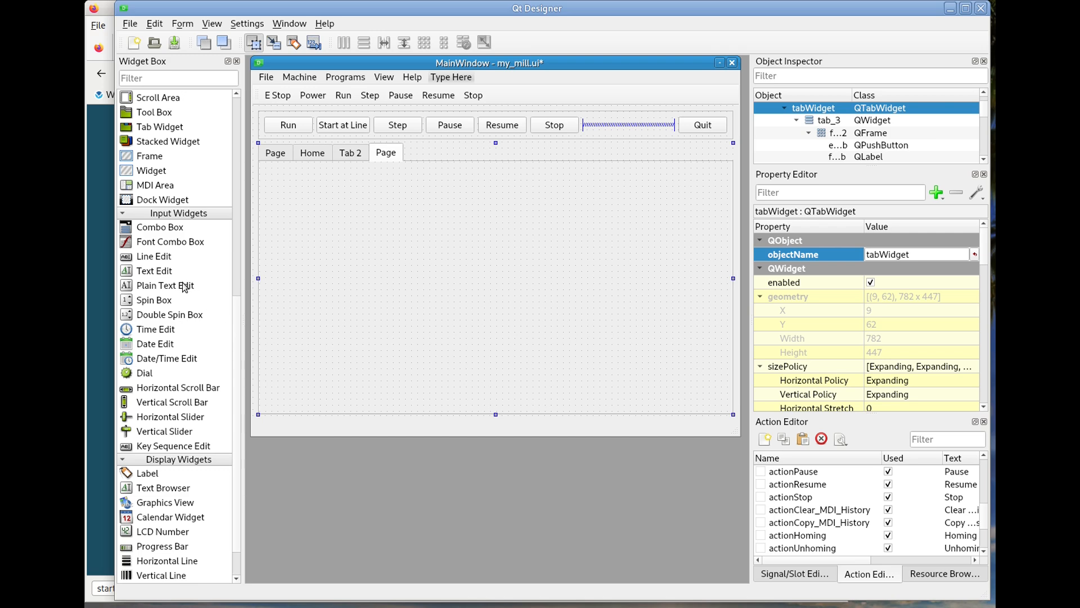
# Step: Switch to Firefox and open the Error Viewer section from the Flex GUI documentation's contents page
pyautogui.click(92, 339)
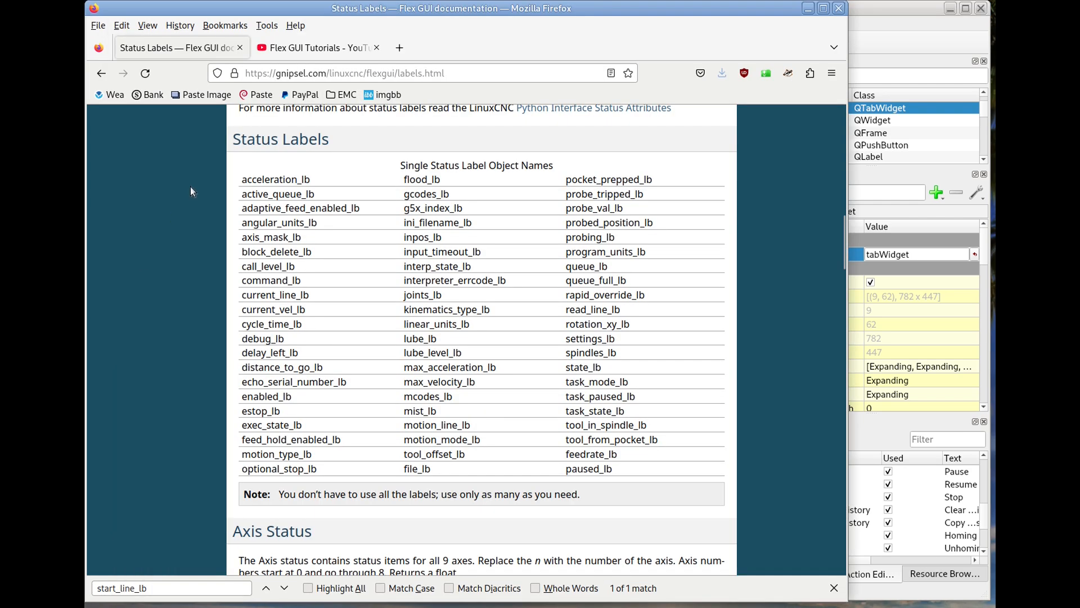
pyautogui.scroll(10, 653, 206)
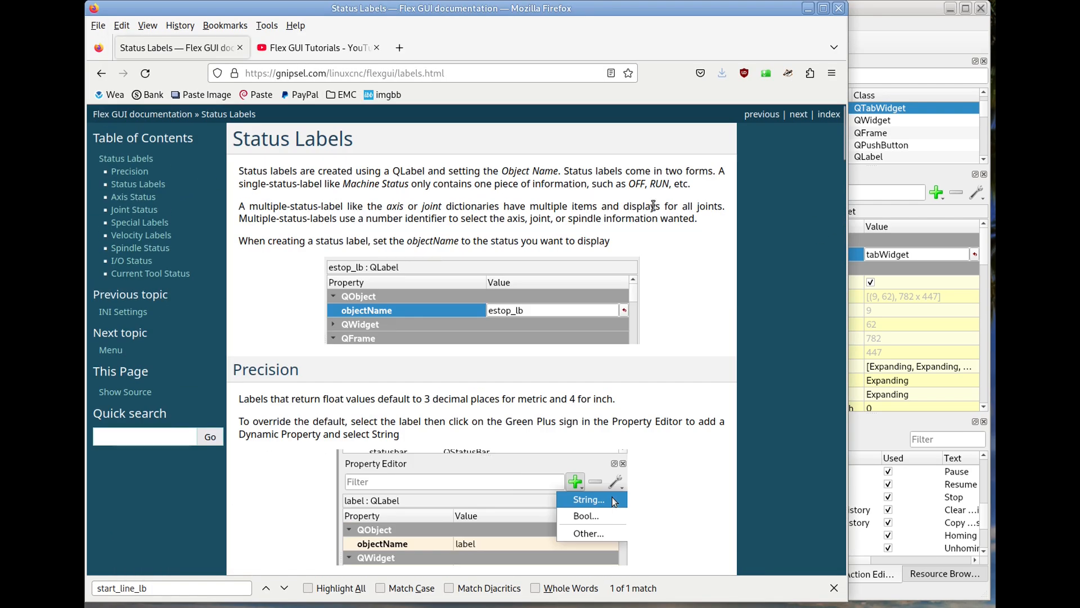
pyautogui.click(143, 114)
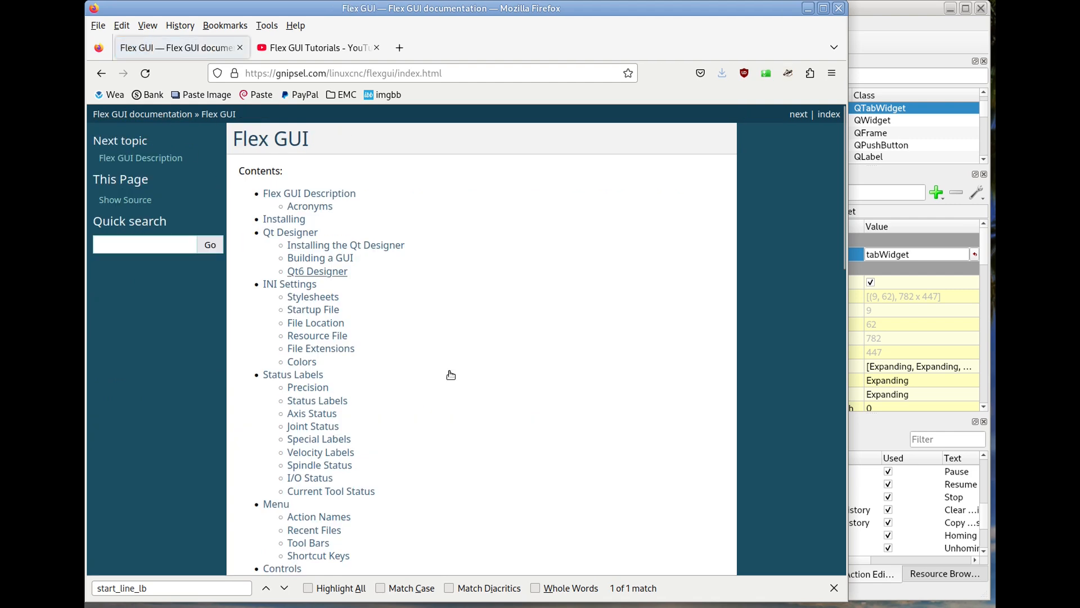
pyautogui.scroll(-7, 451, 375)
pyautogui.scroll(-3, 451, 375)
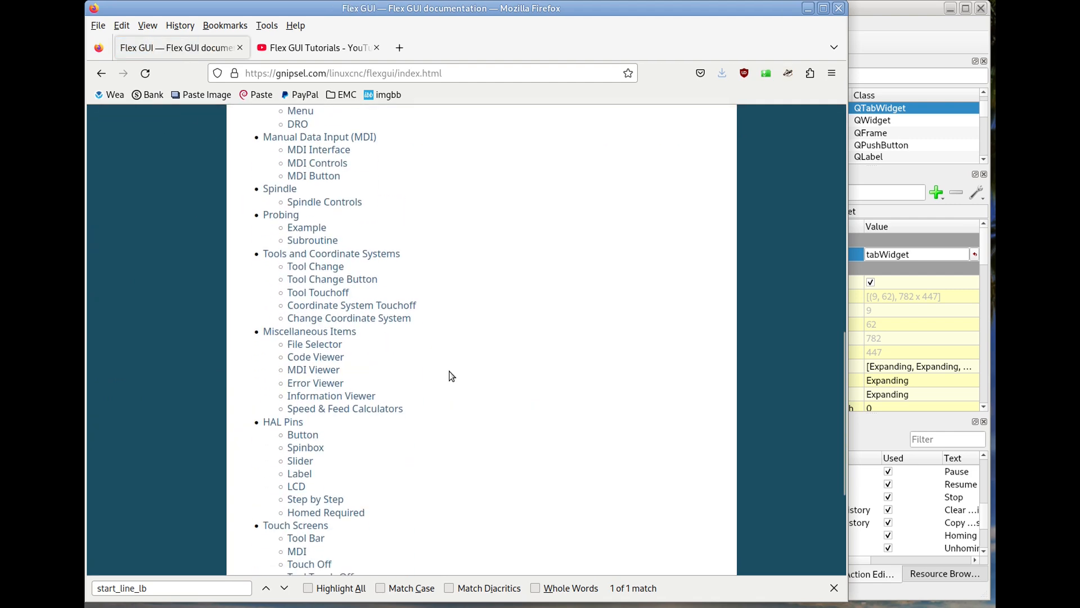
pyautogui.click(336, 382)
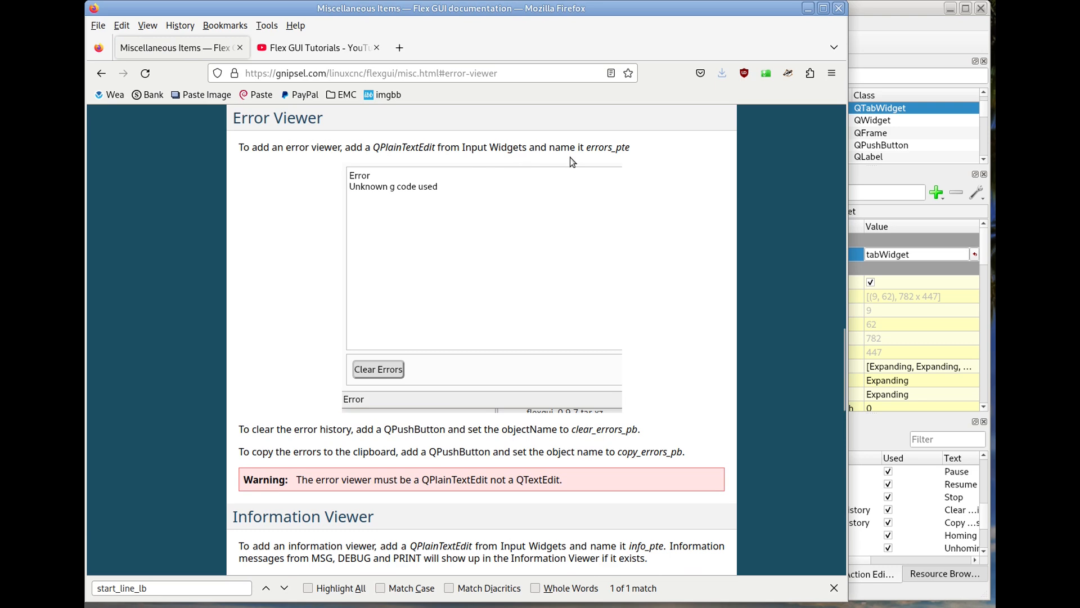
# Step: Back in Qt Designer, add a Plain Text Edit to the new page and set its objectName to errors_pte
pyautogui.doubleClick(596, 148)
pyautogui.click(873, 29)
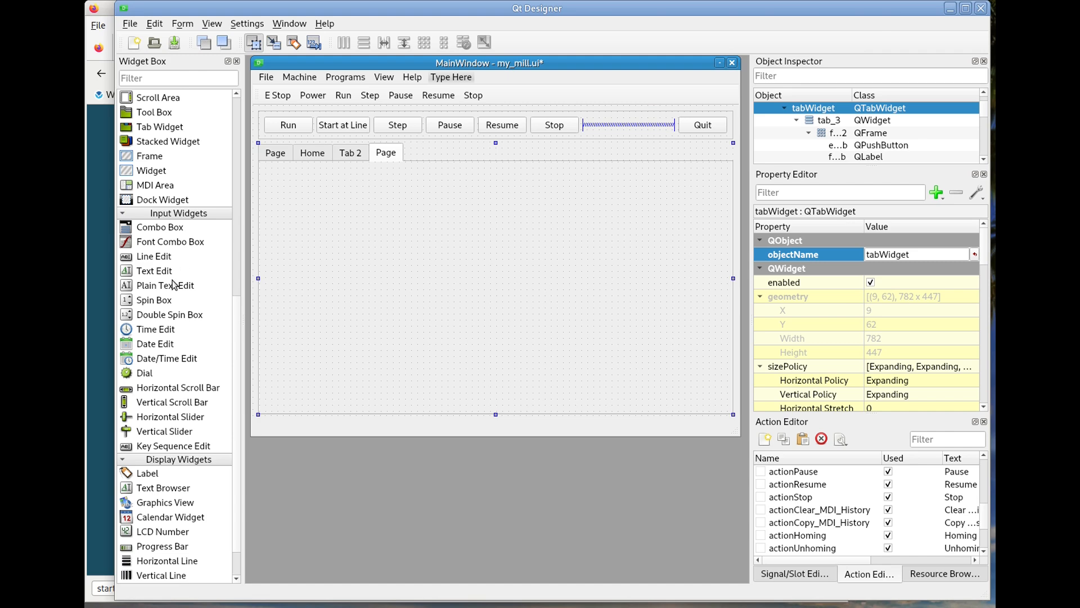
pyautogui.moveTo(174, 284); pyautogui.dragTo(310, 219)
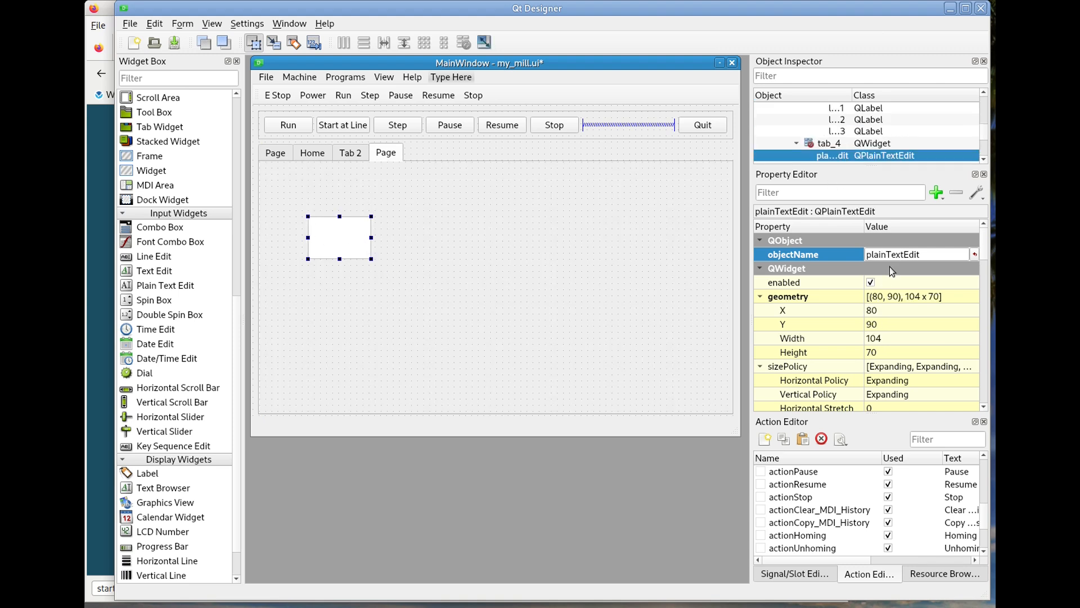
pyautogui.click(890, 267)
pyautogui.click(898, 258)
pyautogui.write('errors_pte')
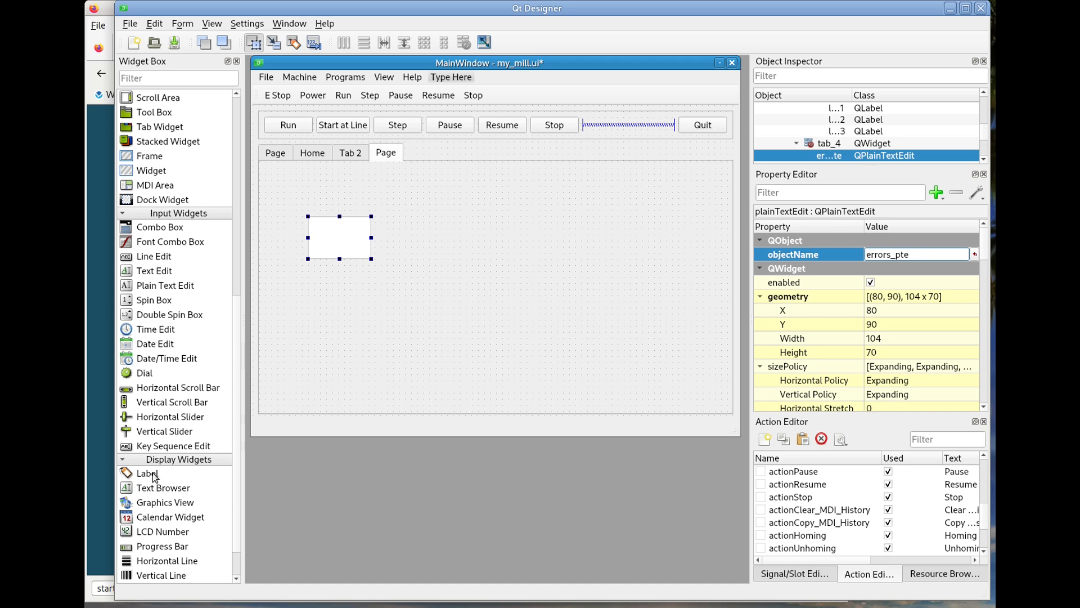
# Step: Place a label above the errors_pte box and set its text to Errors
pyautogui.moveTo(155, 477); pyautogui.dragTo(328, 195)
pyautogui.doubleClick(345, 193)
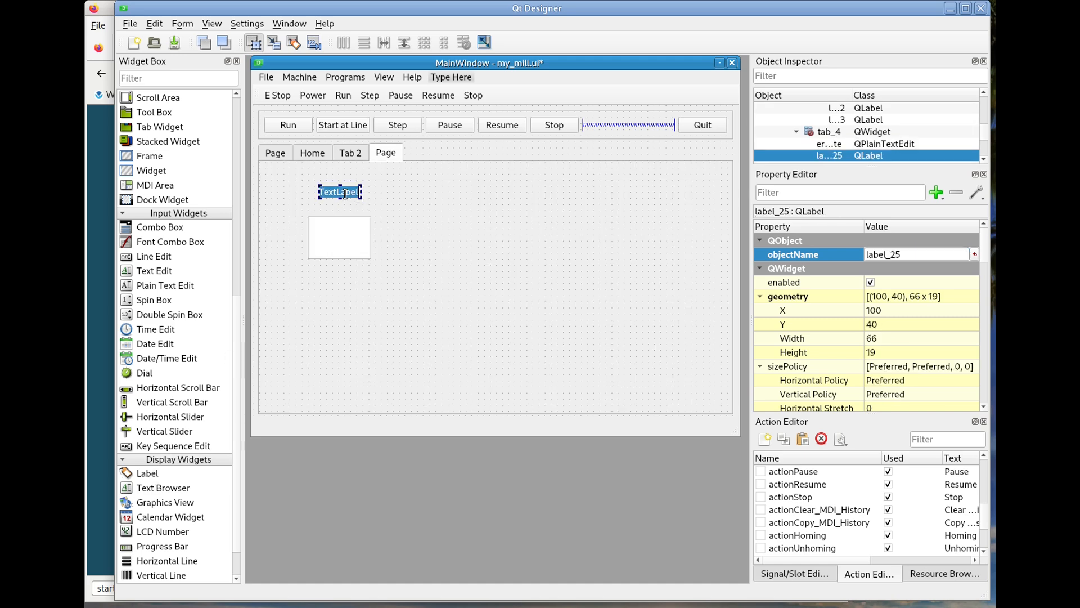
pyautogui.write('Errors')
pyautogui.click(500, 235)
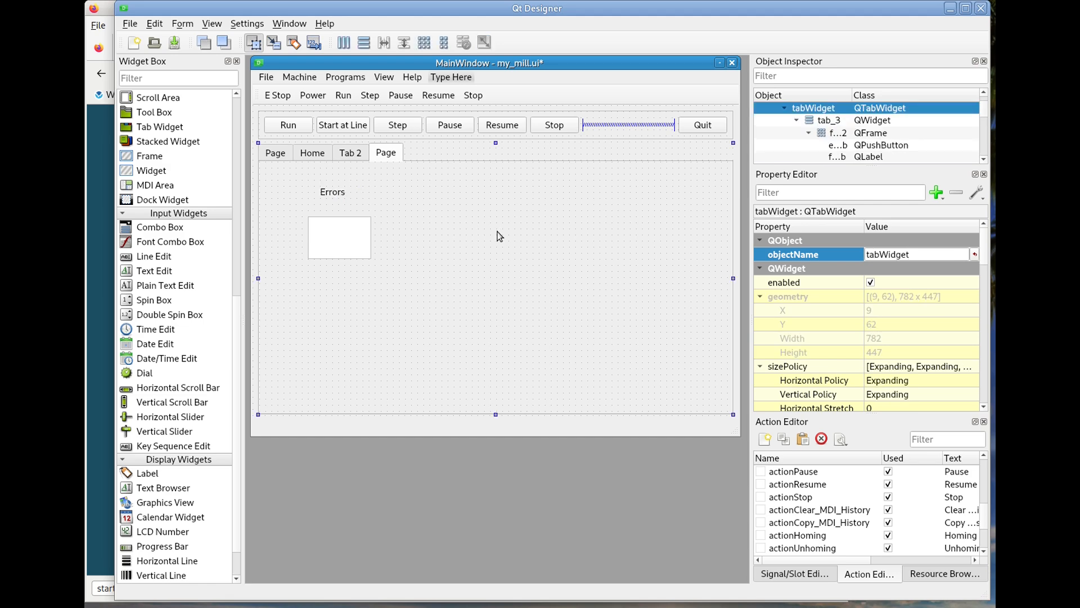
# Step: Look up the Information Viewer name in the Firefox documentation, then add a second Plain Text Edit in Qt Designer named info_pte
pyautogui.click(91, 297)
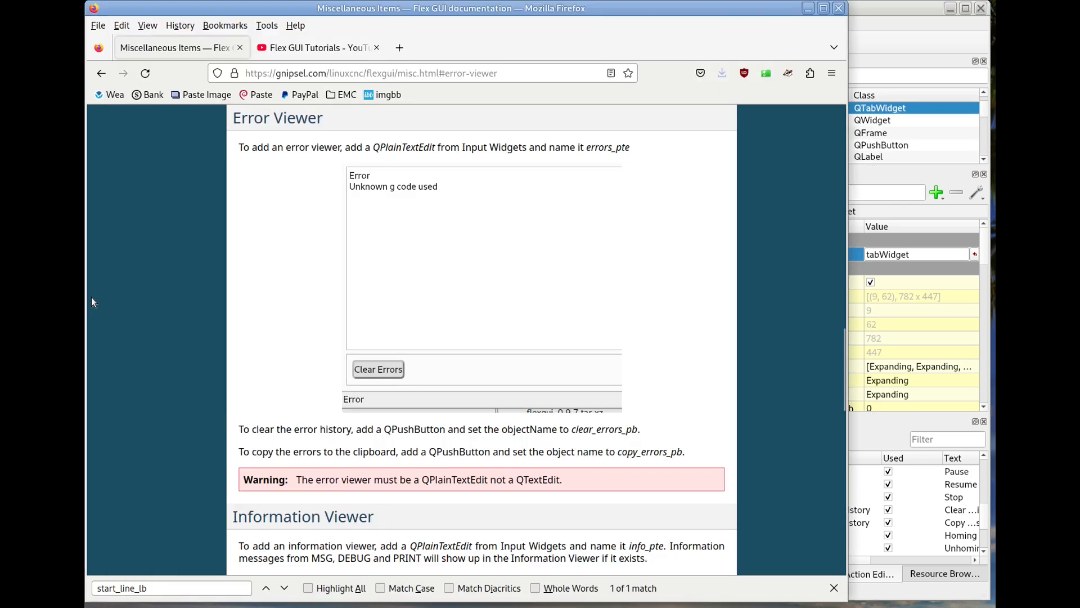
pyautogui.scroll(-6, 292, 259)
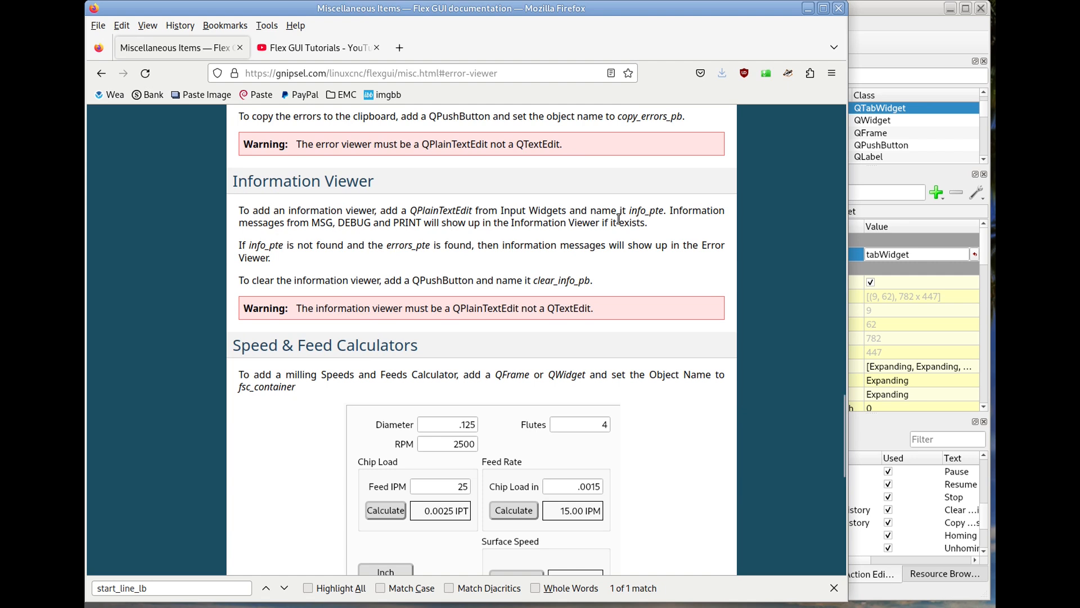
pyautogui.doubleClick(640, 211)
pyautogui.click(890, 35)
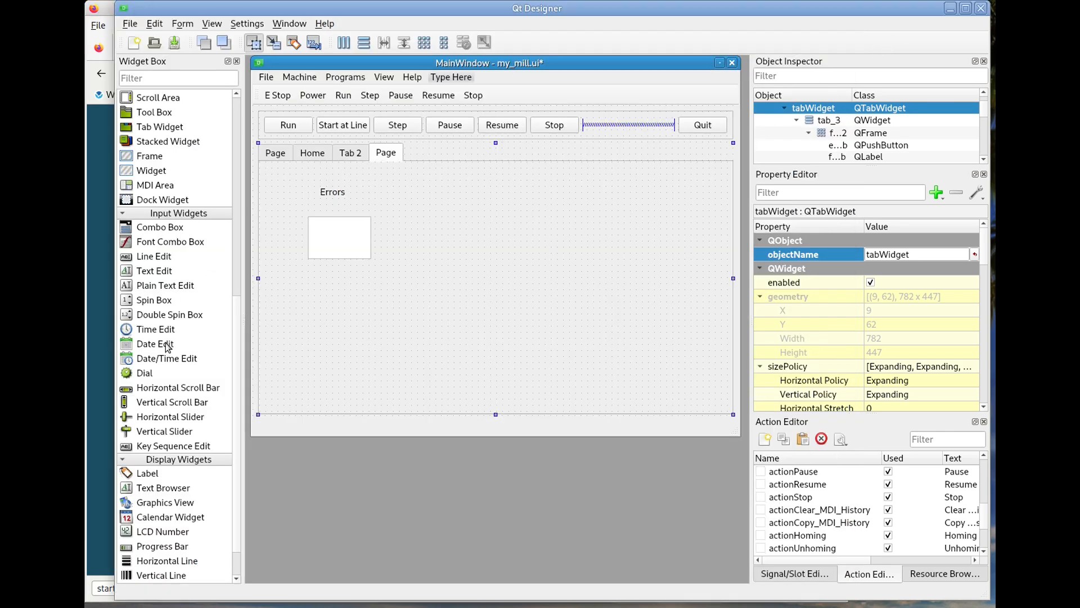
pyautogui.moveTo(169, 287); pyautogui.dragTo(450, 216)
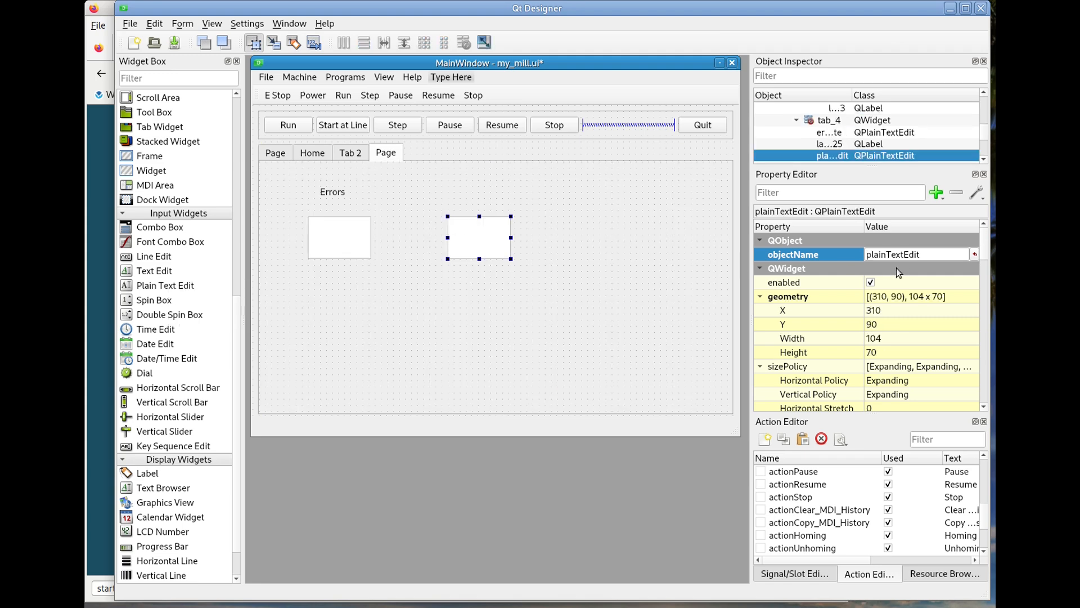
pyautogui.click(913, 255)
pyautogui.write('info_pte')
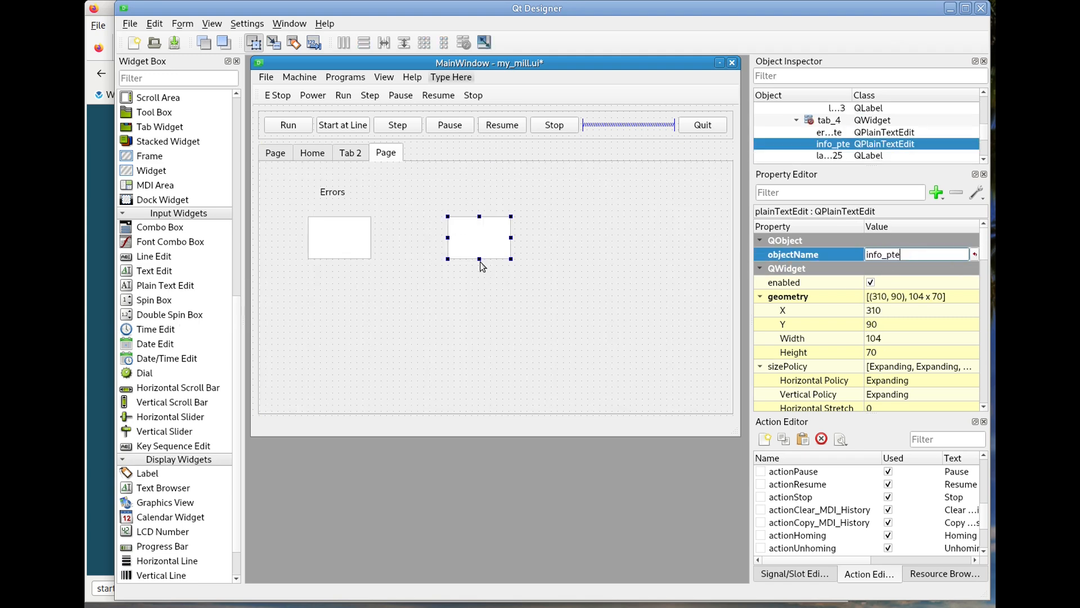
# Step: Place a label above the info_pte box and set its text to Info
pyautogui.moveTo(156, 473); pyautogui.dragTo(460, 193)
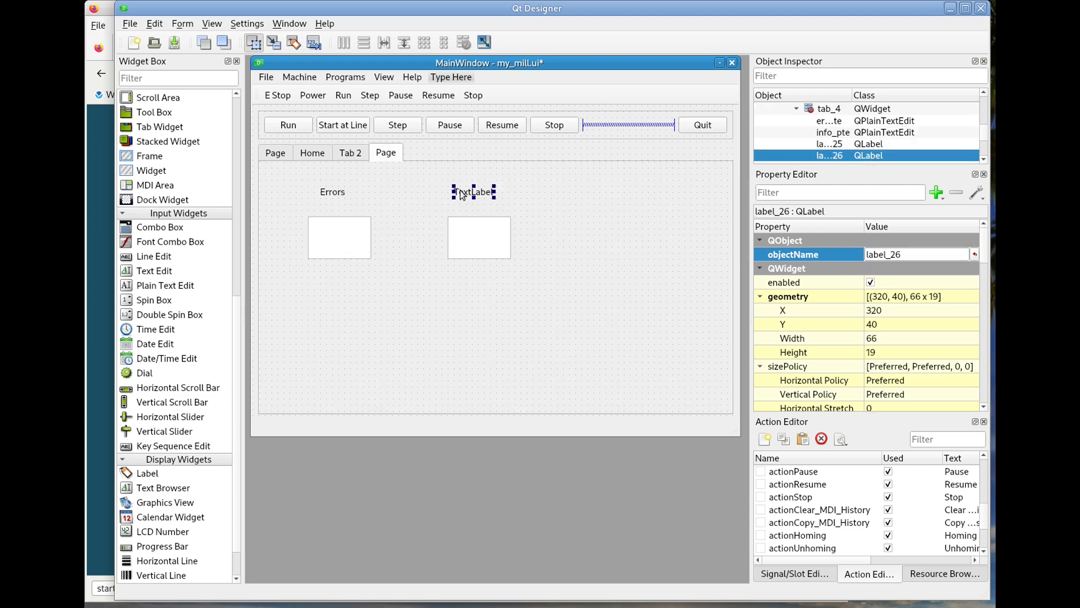
pyautogui.doubleClick(473, 195)
pyautogui.press('BackSpace')
# Step: Copy the object name clear_errors_pb from the Error Viewer documentation in Firefox and return to Qt Designer
pyautogui.click(106, 315)
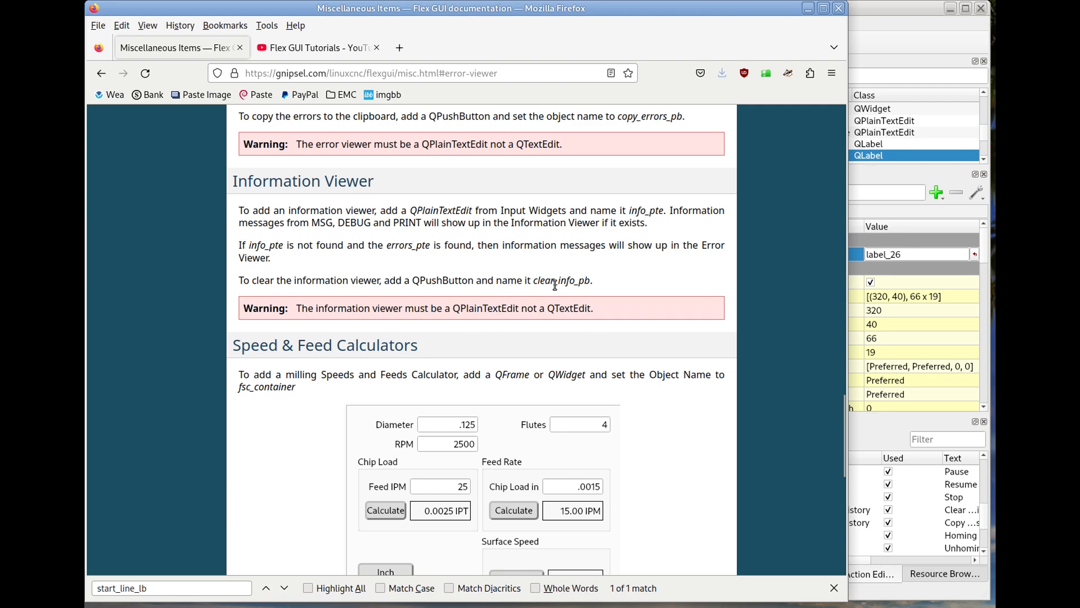
pyautogui.scroll(5, 550, 283)
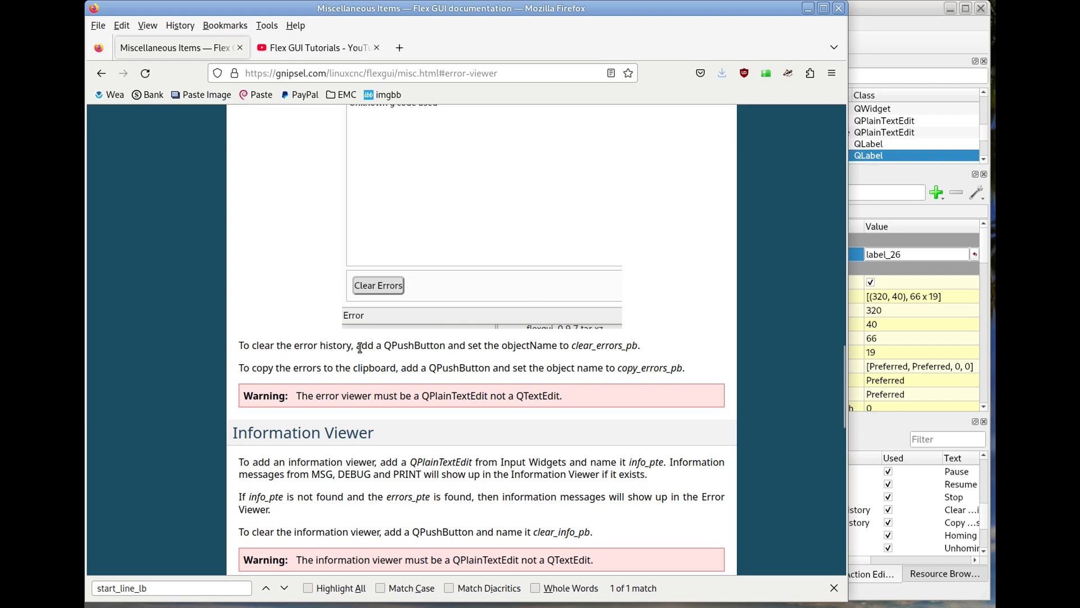
pyautogui.doubleClick(612, 346)
pyautogui.hotkey('ctrl', 'c')
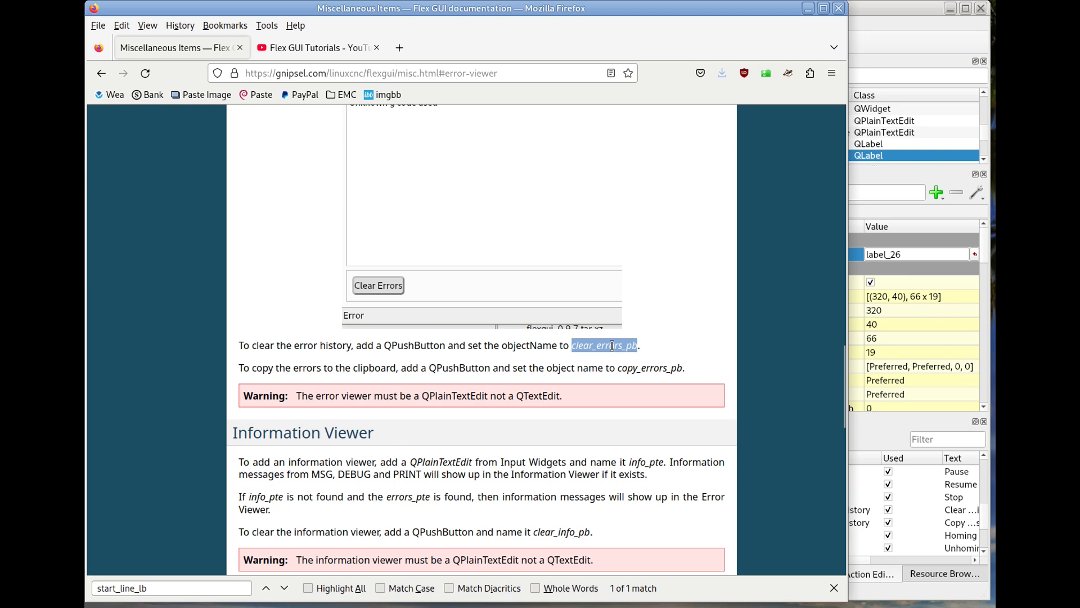
pyautogui.click(896, 36)
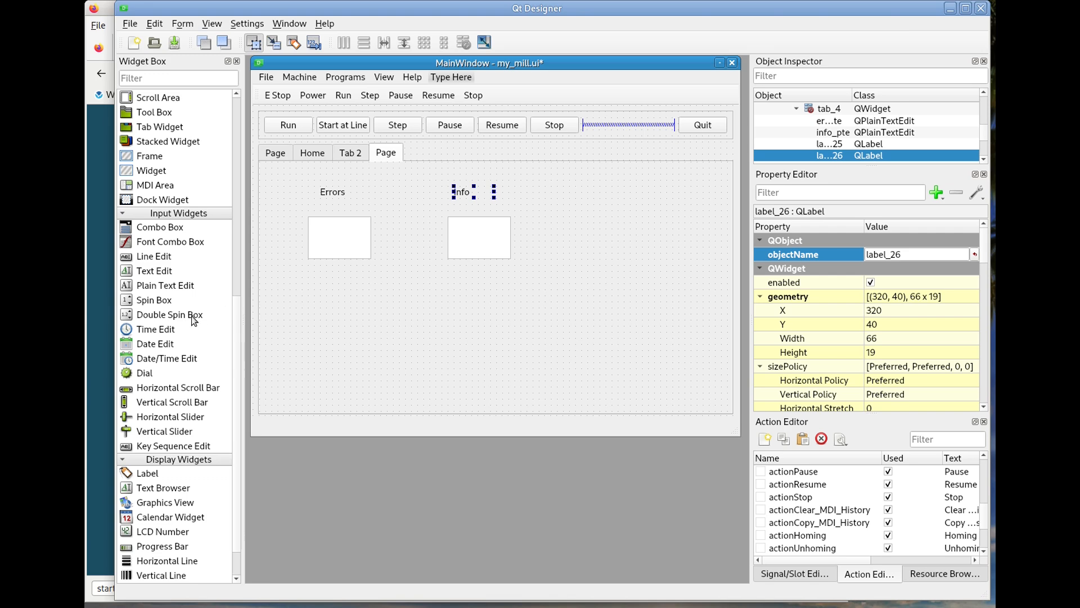
# Step: Add a frame below the errors_pte box and widen it to about 201 by 80
pyautogui.scroll(1, 194, 320)
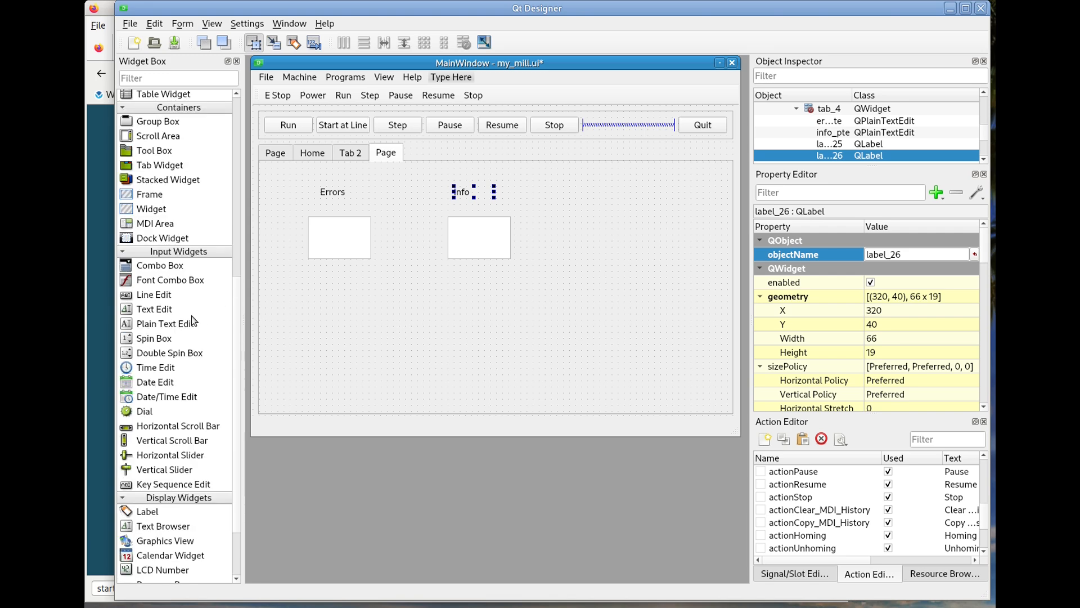
pyautogui.scroll(1, 194, 321)
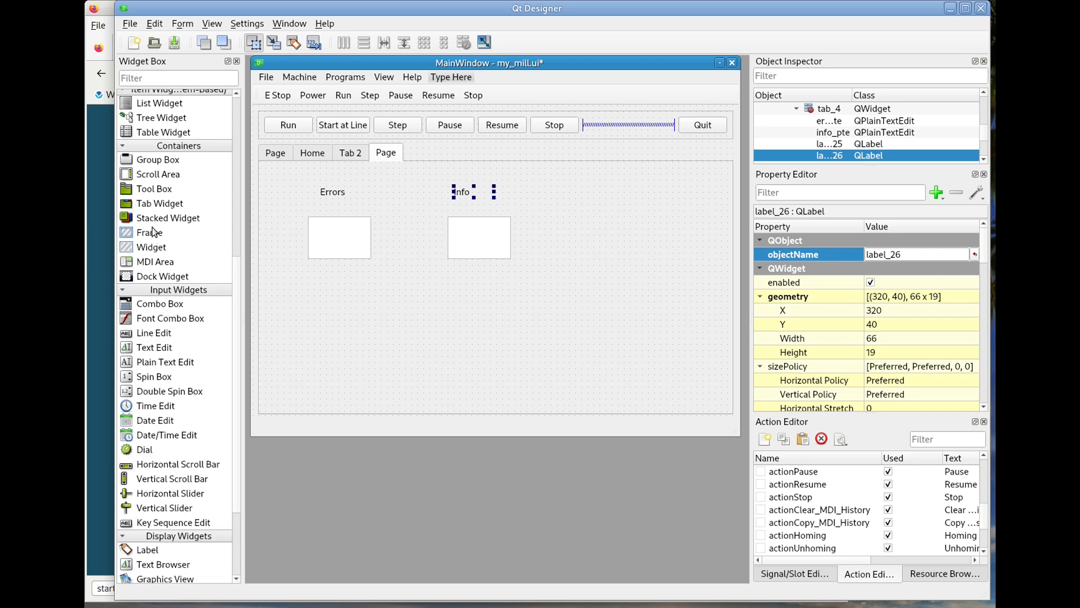
pyautogui.moveTo(153, 233); pyautogui.dragTo(307, 282)
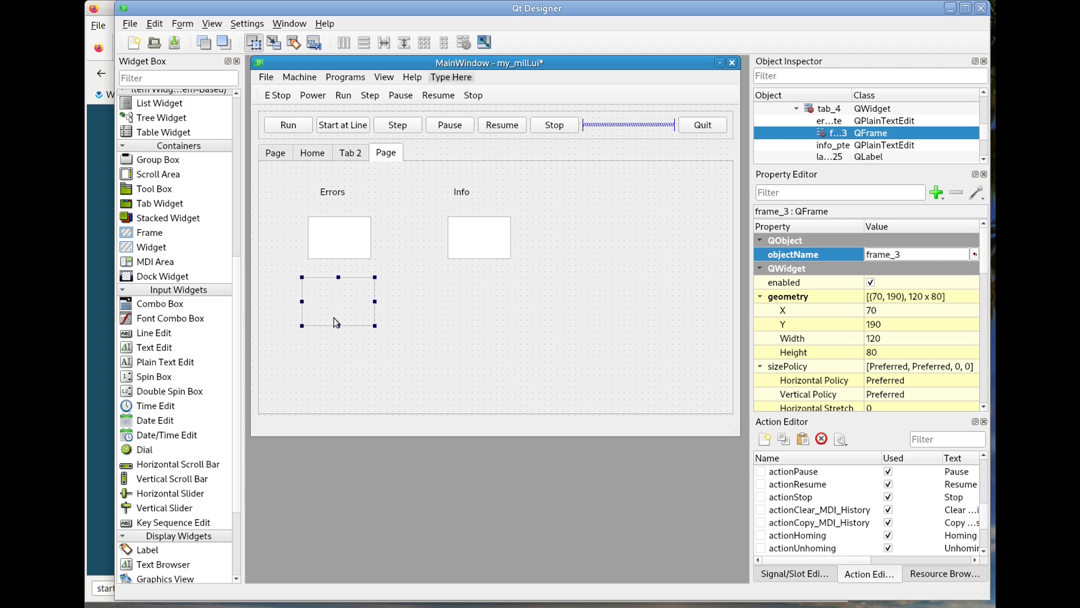
pyautogui.moveTo(375, 302); pyautogui.dragTo(424, 296)
# Step: Add a push button inside the new frame and set its objectName to clear_errors_pb
pyautogui.scroll(5, 155, 221)
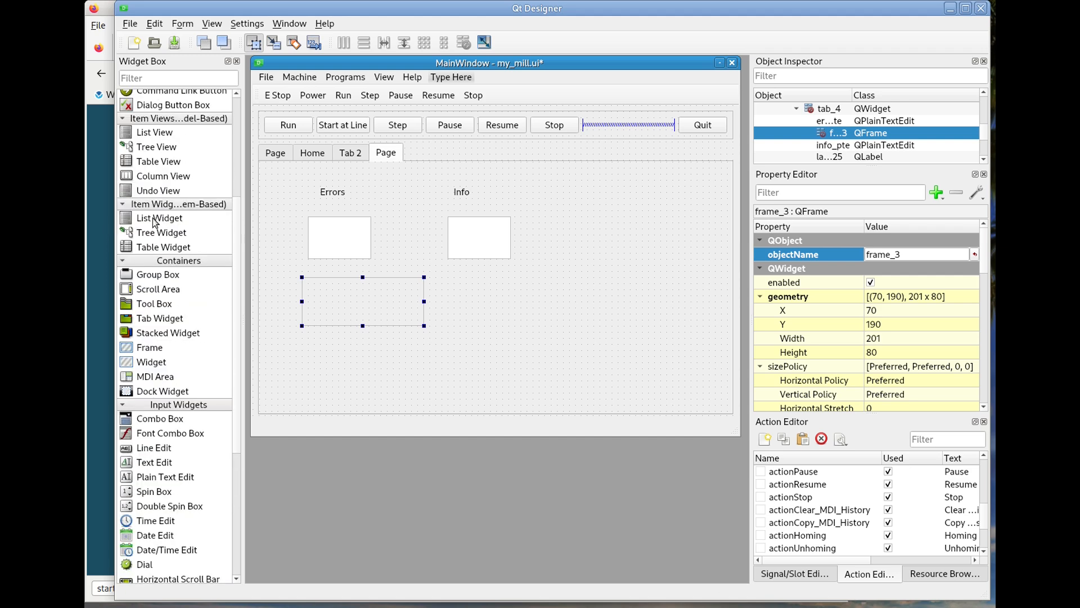
pyautogui.moveTo(162, 149); pyautogui.dragTo(314, 298)
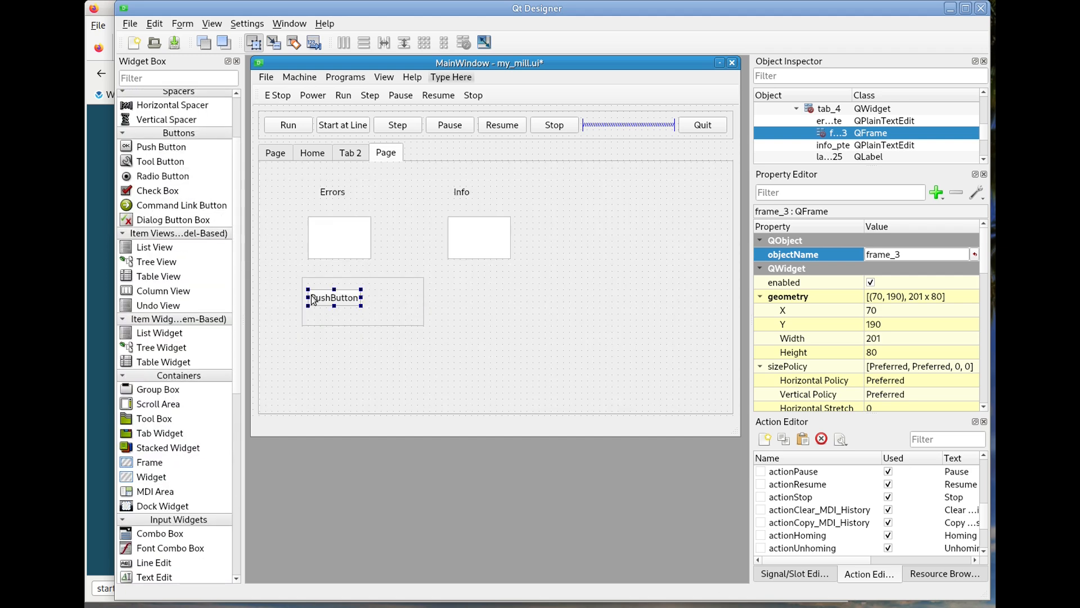
pyautogui.doubleClick(882, 259)
pyautogui.hotkey('ctrl', 'v')
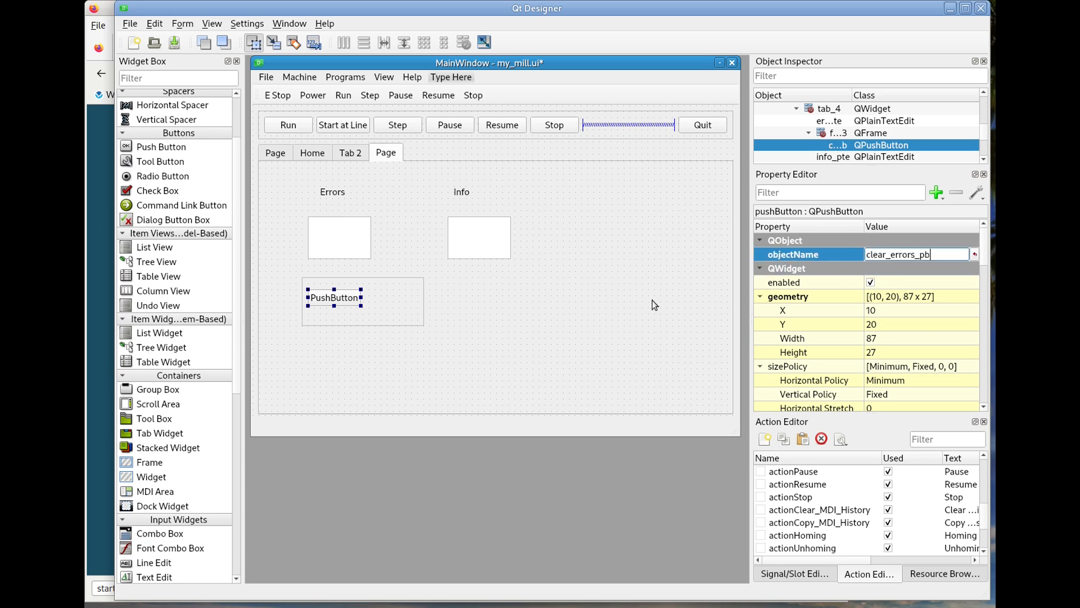
# Step: Apply a layout to the frame that holds the clear_errors_pb button
pyautogui.click(376, 302)
pyautogui.rightClick(382, 293)
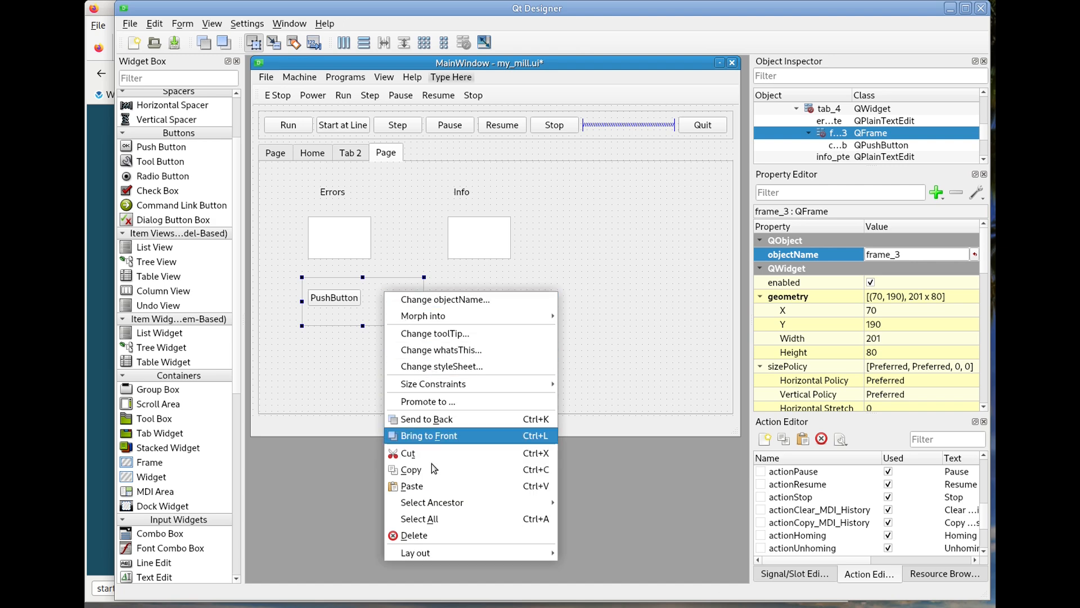
pyautogui.moveTo(427, 554)
pyautogui.click(615, 563)
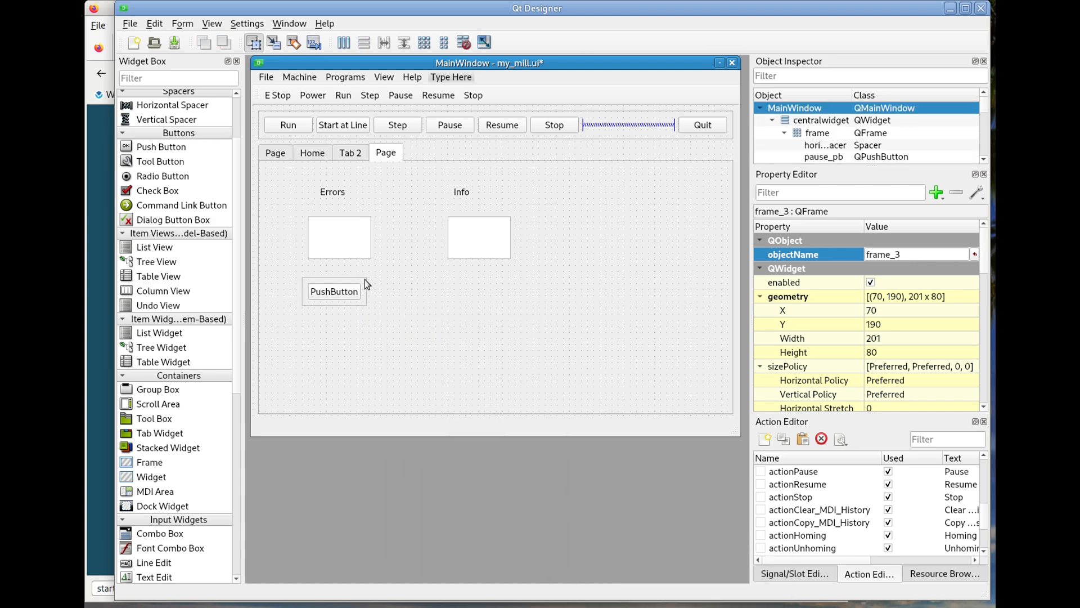
# Step: Copy the object name copy_errors_pb from the Error Viewer documentation in Firefox and return to Qt Designer
pyautogui.click(102, 254)
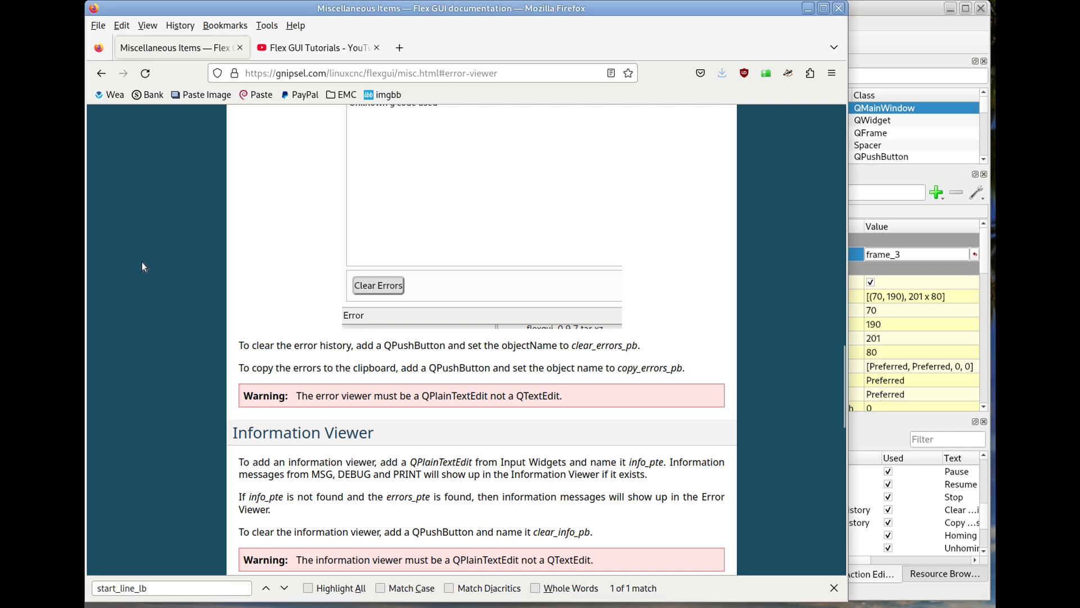
pyautogui.doubleClick(648, 368)
pyautogui.hotkey('ctrl', 'c')
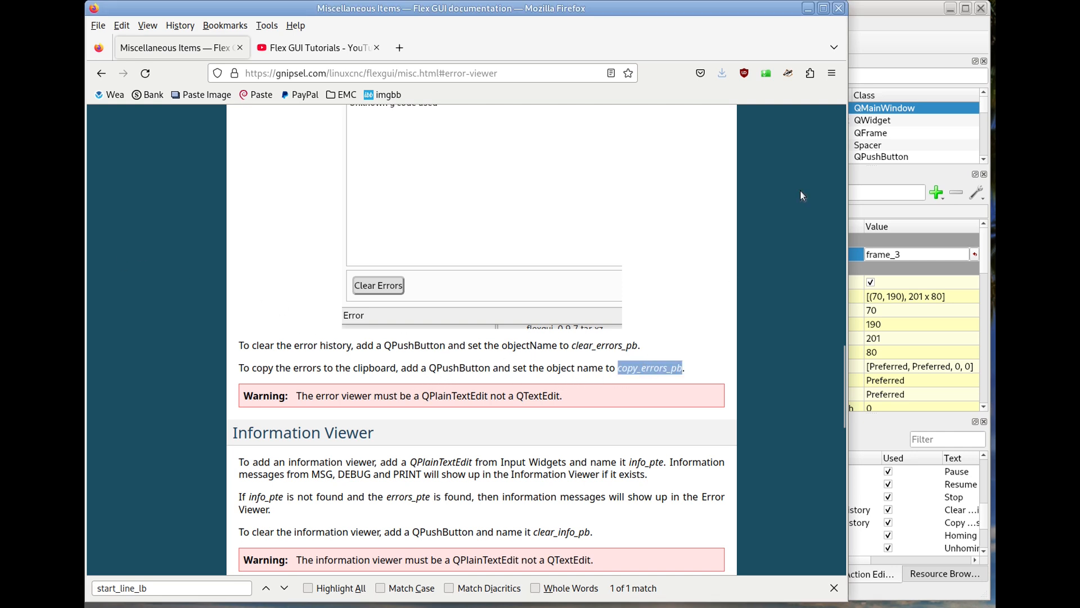
pyautogui.hotkey('alt', 'Tab')
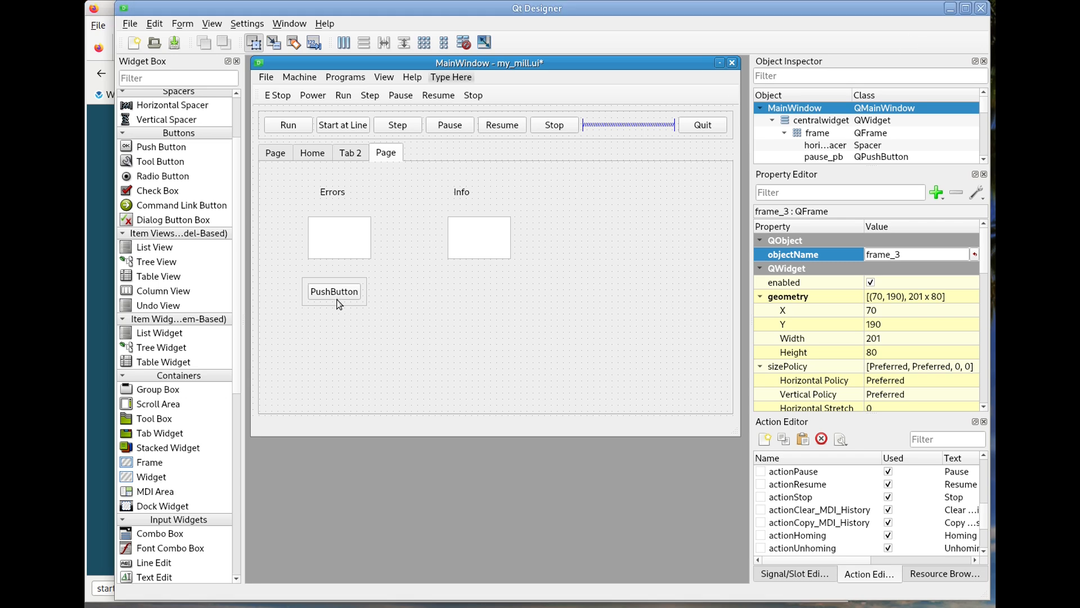
# Step: Add a second push button to the frame below the errors box and widen the frame to about 241 by 47
pyautogui.moveTo(178, 147)
pyautogui.mouseDown()
pyautogui.moveTo(384, 273)
pyautogui.moveTo(365, 294)
pyautogui.mouseUp()
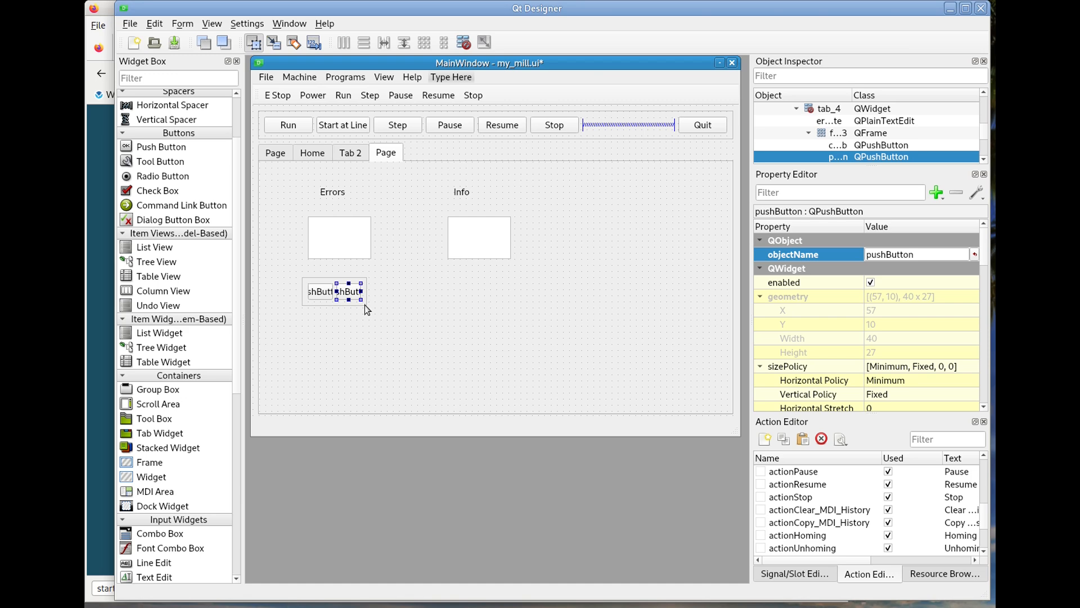
pyautogui.click(365, 306)
pyautogui.click(366, 299)
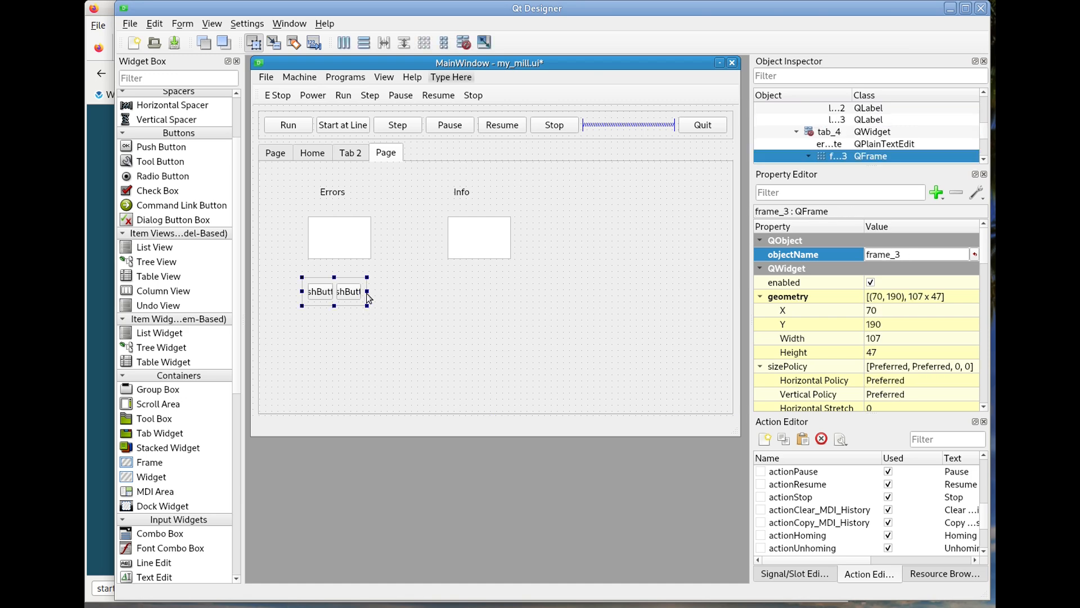
pyautogui.moveTo(373, 293); pyautogui.dragTo(449, 293)
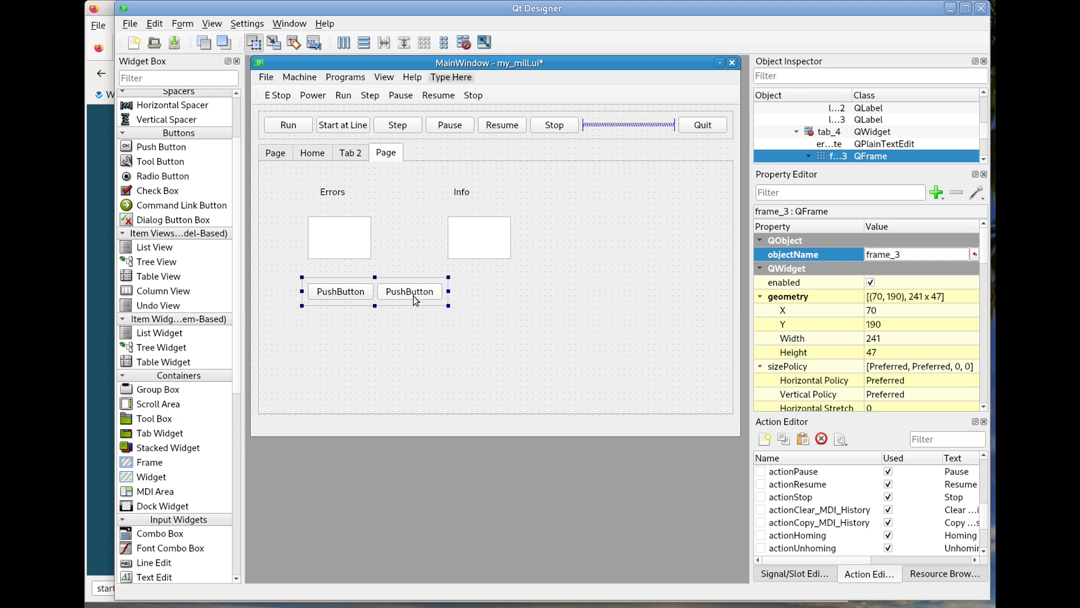
# Step: Set the objectName of the second push button in the errors frame to copy_errors_pb
pyautogui.click(413, 297)
pyautogui.doubleClick(896, 255)
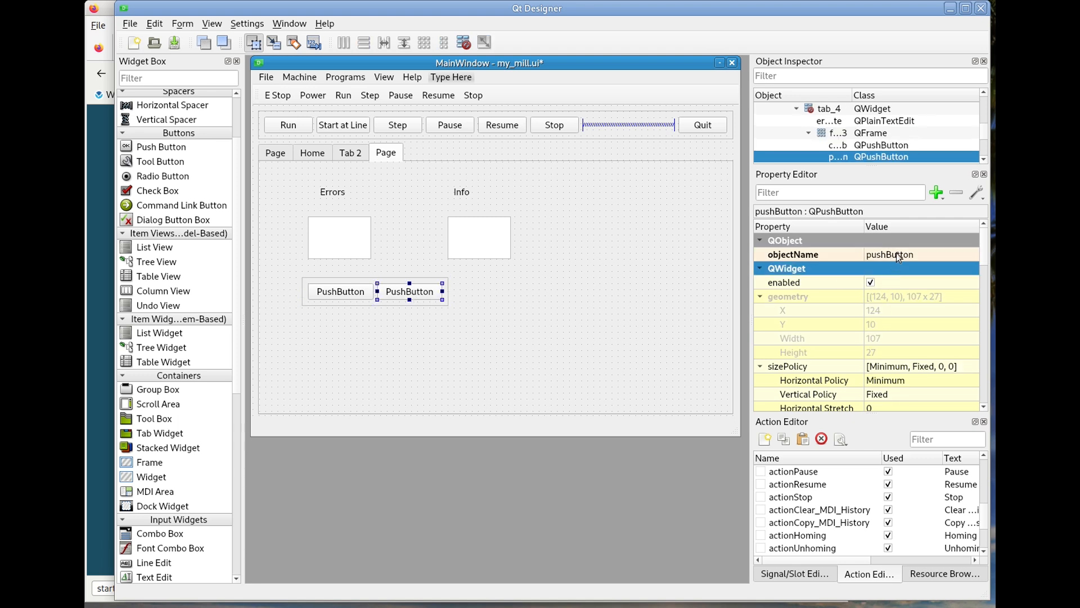
pyautogui.hotkey('ctrl', 'v')
pyautogui.press('Return')
# Step: Label the clear_errors_pb button Clear Errors and the copy_errors_pb button Copy Errors
pyautogui.doubleClick(340, 292)
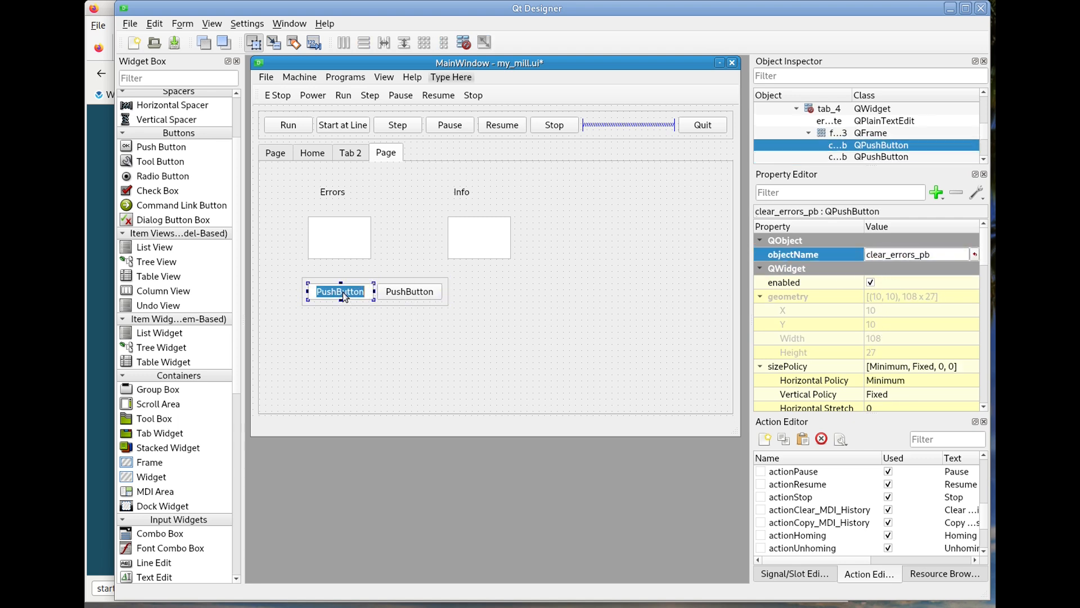
pyautogui.write('Clear Errors')
pyautogui.doubleClick(409, 291)
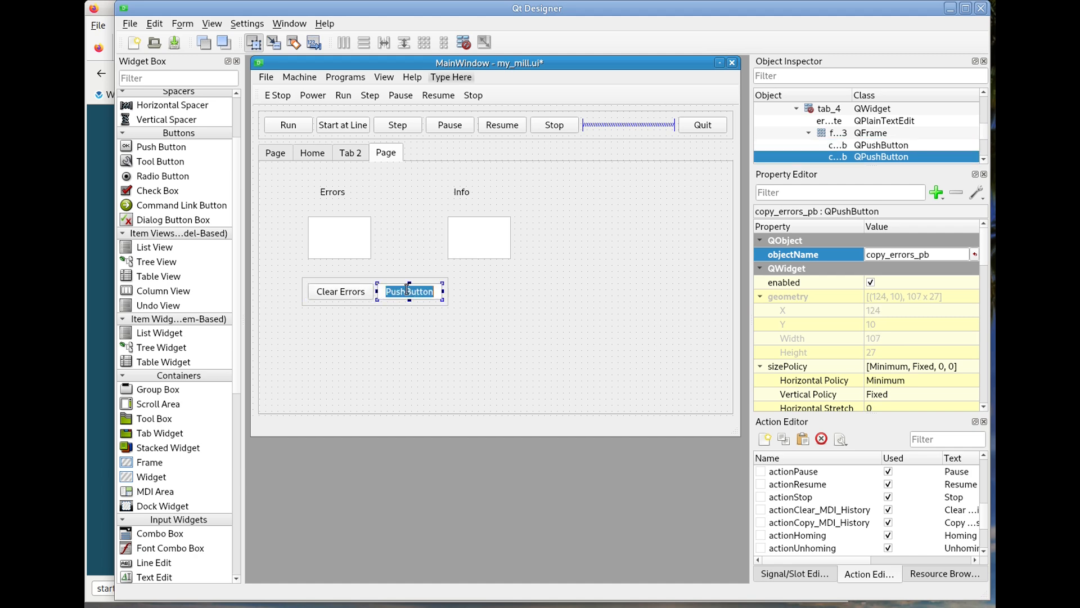
pyautogui.write('Copy Errors')
pyautogui.press('Return')
# Step: Add a frame of 120 by 80 with a push button inside below the Info box, and apply a layout to the frame
pyautogui.moveTo(156, 464); pyautogui.dragTo(462, 281)
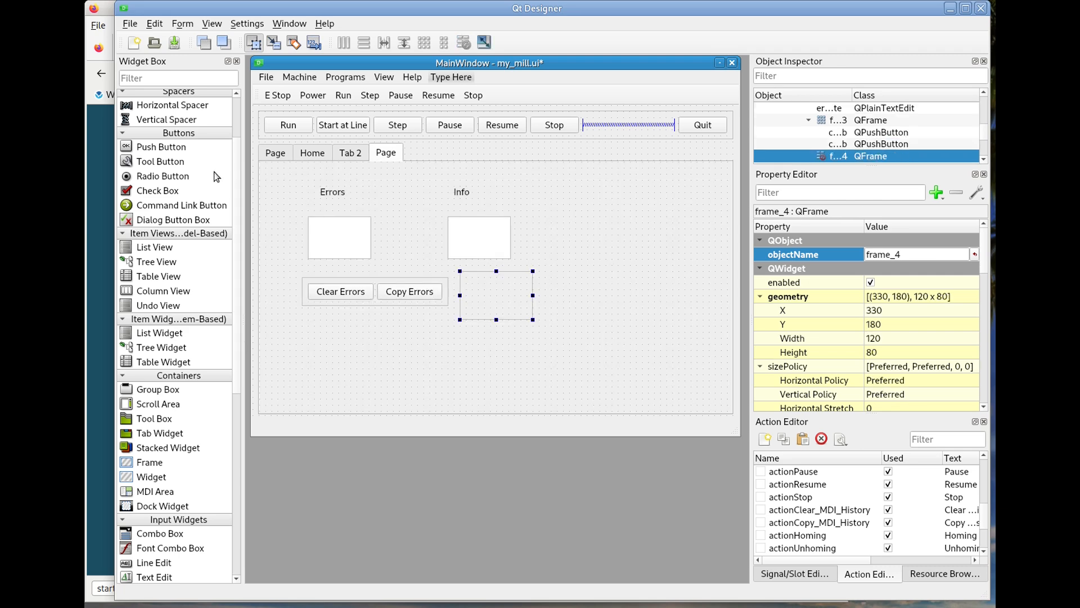
pyautogui.moveTo(173, 146); pyautogui.dragTo(475, 293)
pyautogui.rightClick(510, 279)
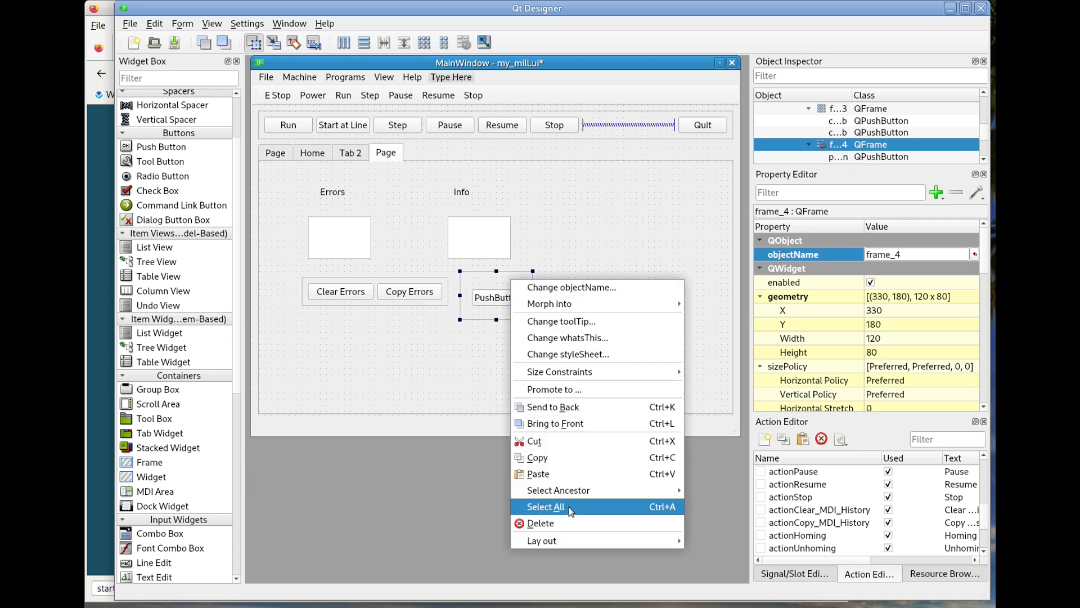
pyautogui.moveTo(567, 540)
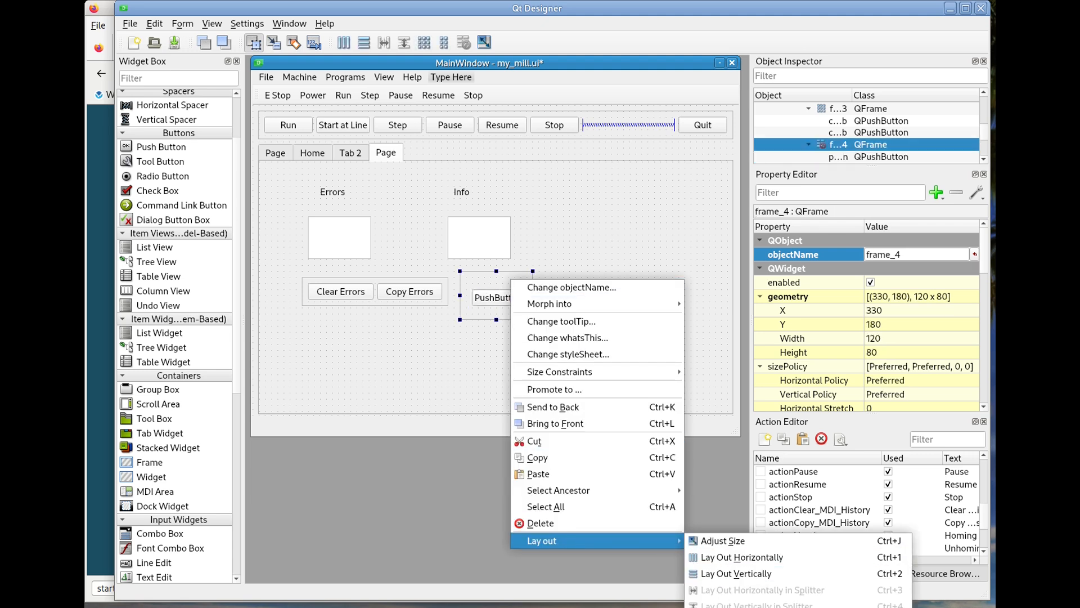
pyautogui.click(692, 577)
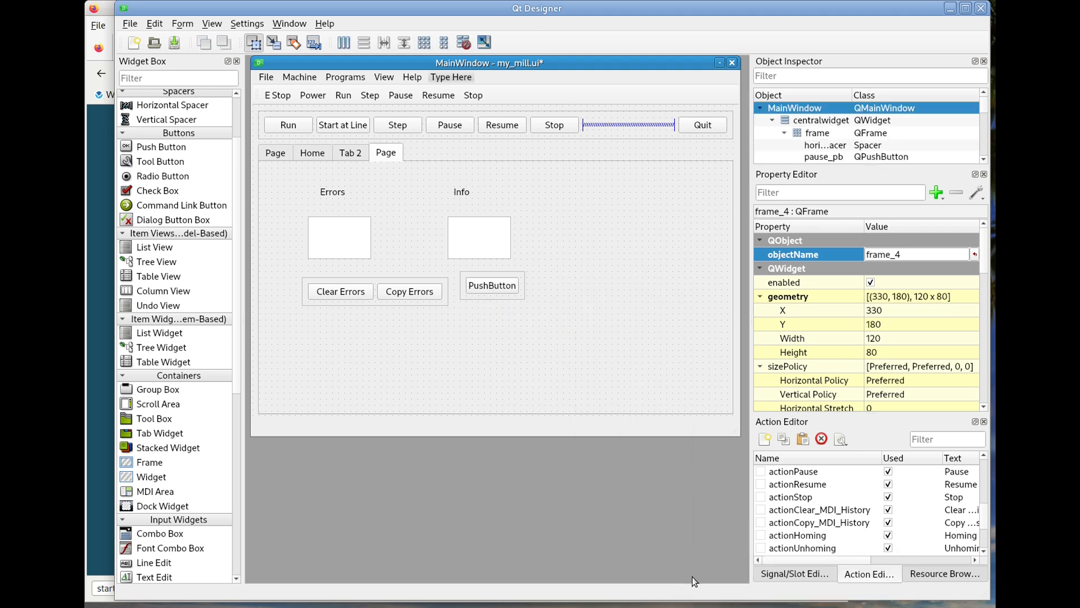
# Step: Copy the object name clear_info_pb from the Information Viewer documentation in Firefox and return to Qt Designer
pyautogui.click(96, 334)
pyautogui.scroll(-3, 490, 350)
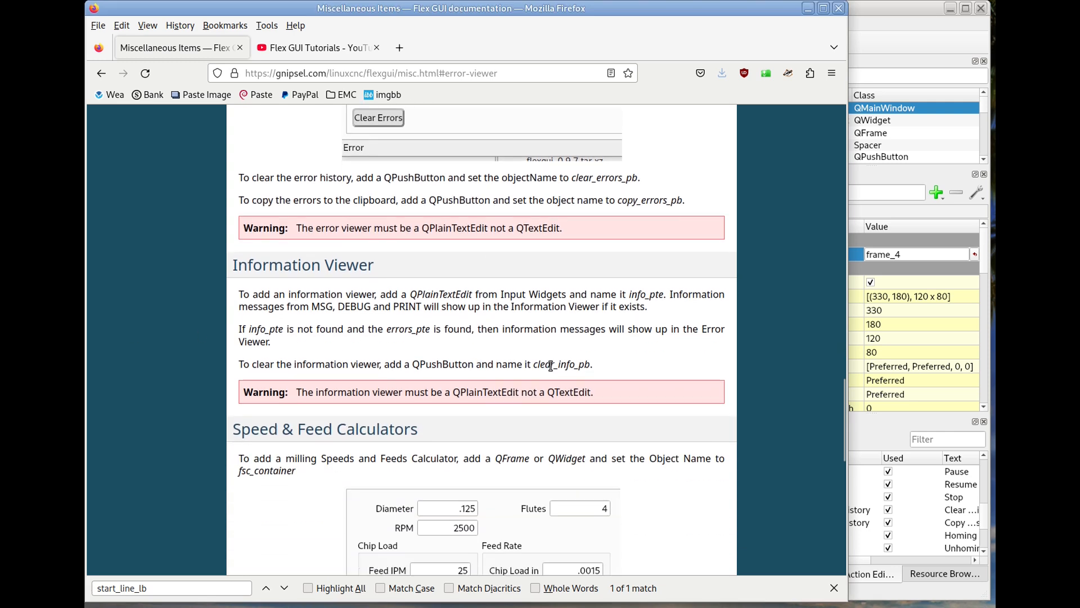
pyautogui.doubleClick(560, 364)
pyautogui.click(895, 48)
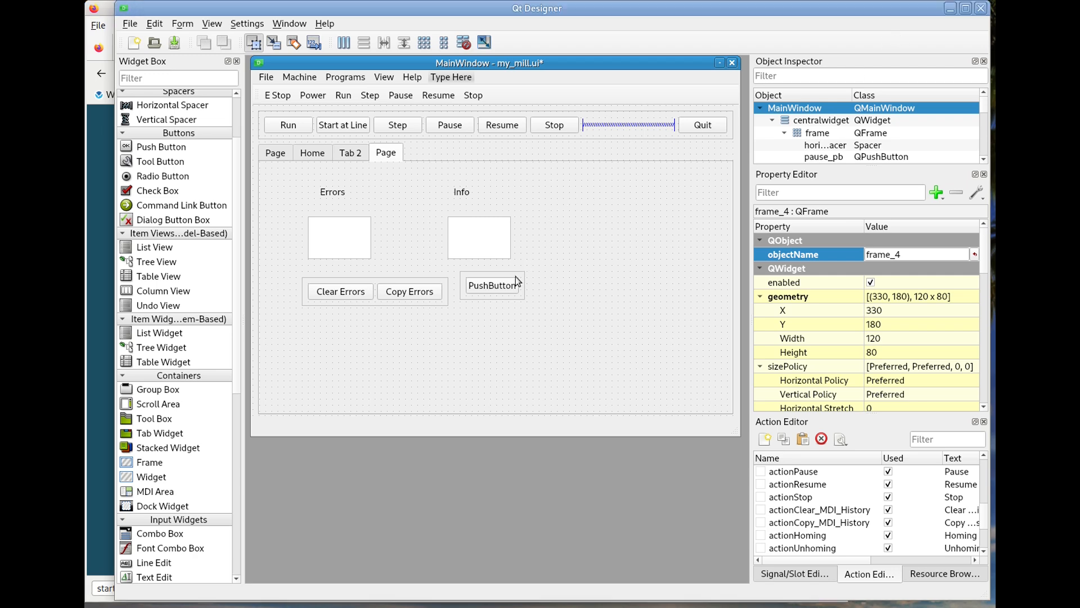
# Step: Label the push button below the Info box Clear Info and set its objectName to clear_info_pb
pyautogui.doubleClick(492, 285)
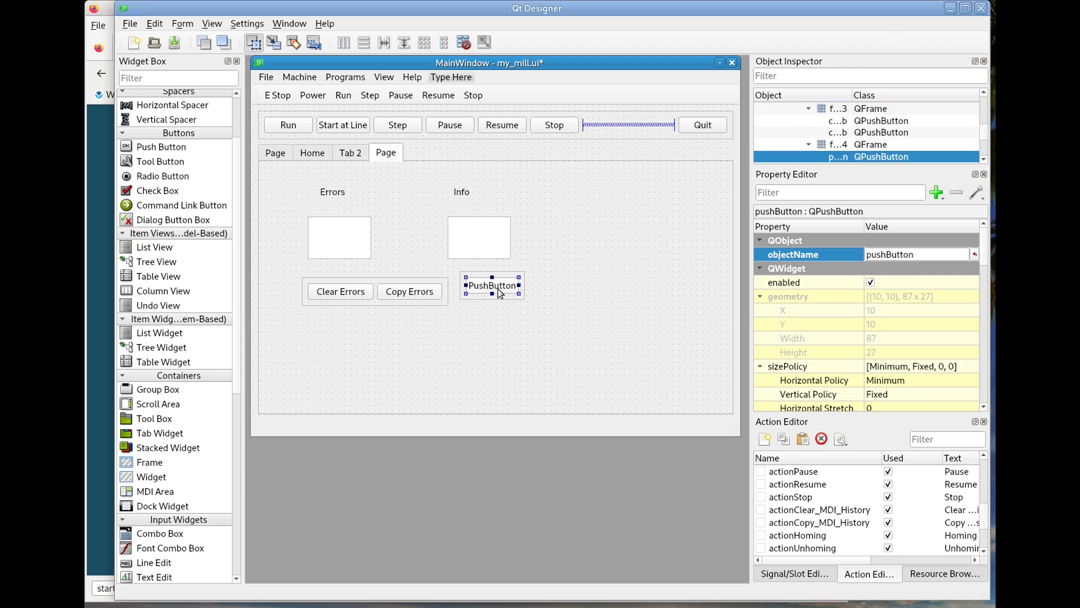
pyautogui.write('Clear Info')
pyautogui.click(906, 258)
pyautogui.write('clear_info_pb')
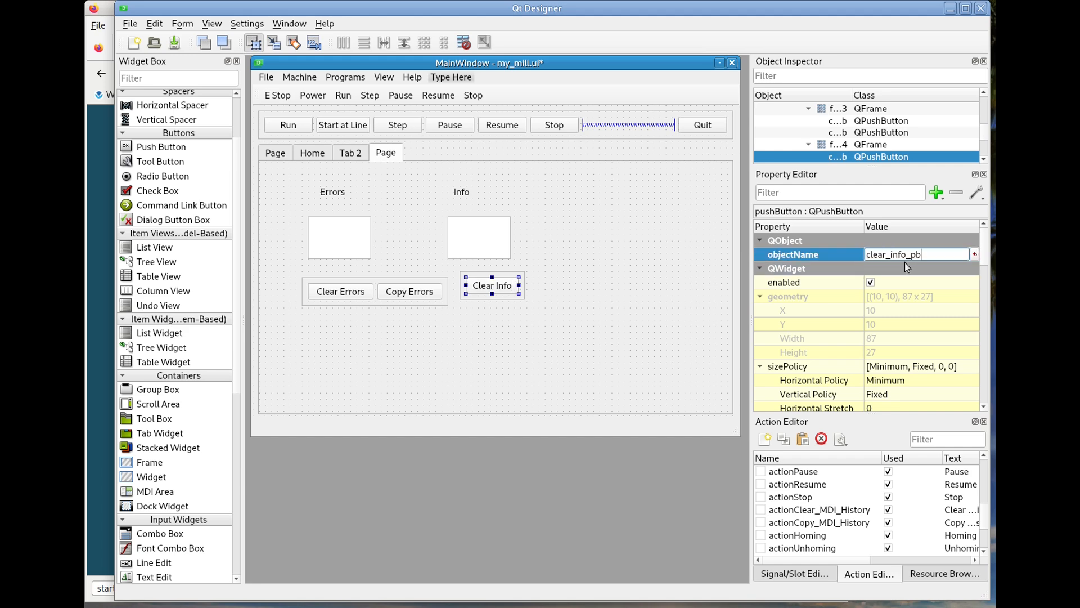
# Step: Lay out the tab page with the Errors and Info viewers in a grid
pyautogui.rightClick(391, 170)
pyautogui.moveTo(477, 468)
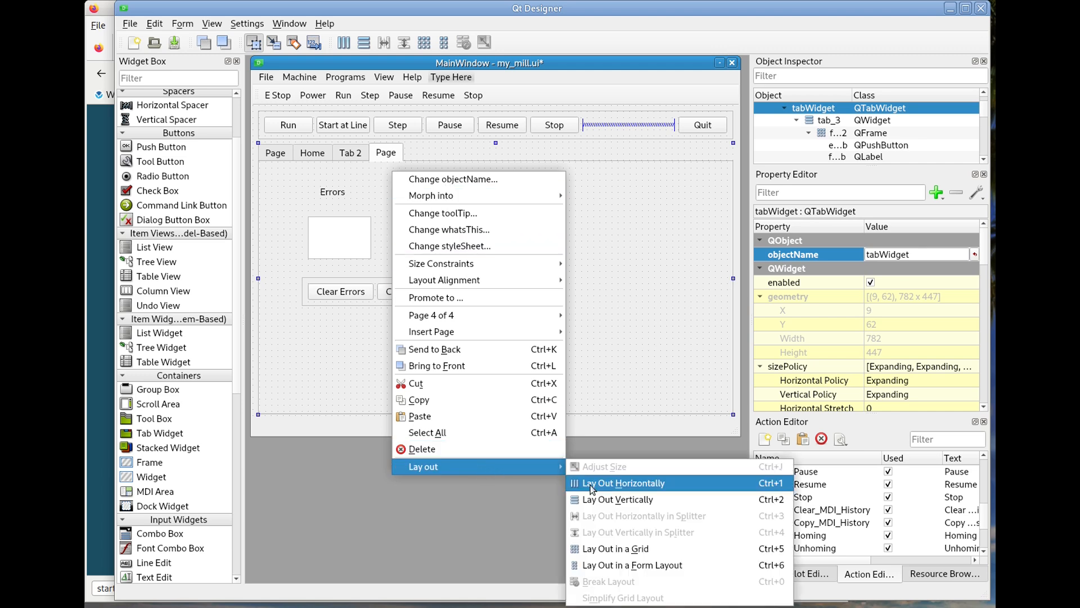
pyautogui.click(622, 544)
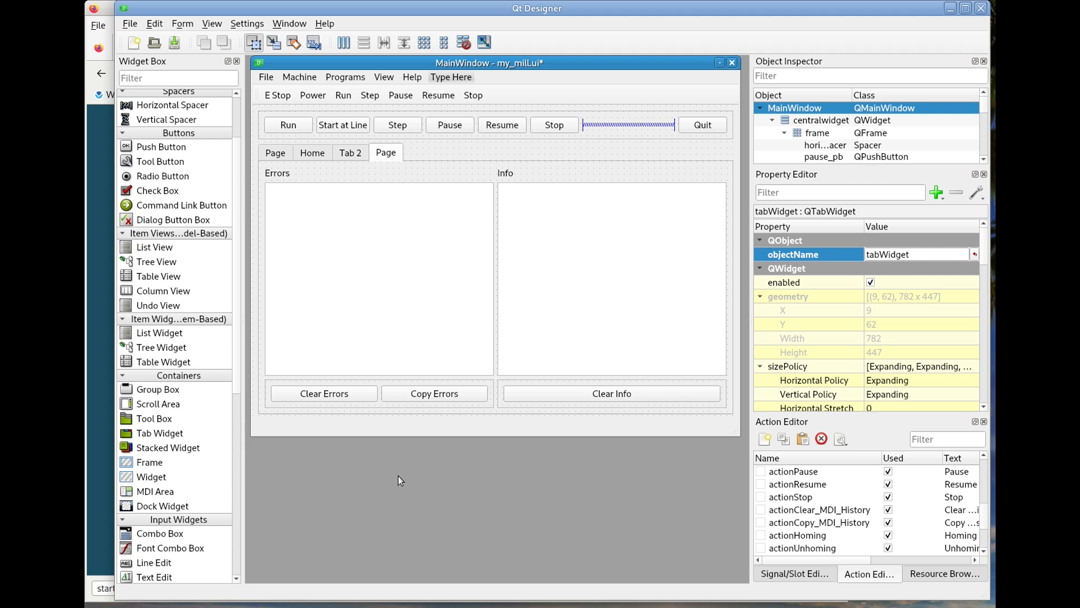
pyautogui.click(499, 384)
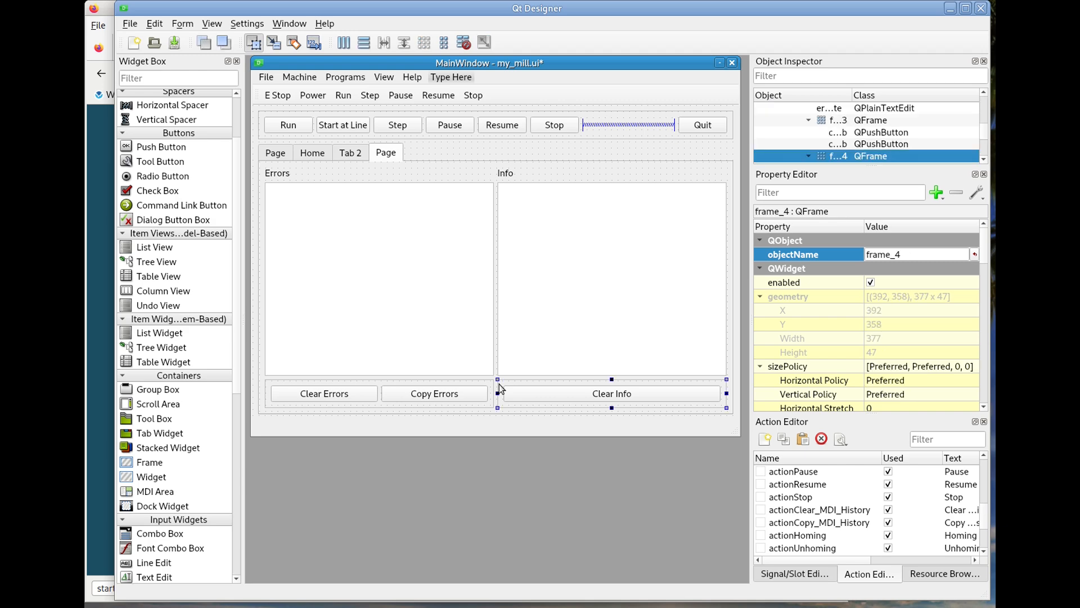
pyautogui.rightClick(510, 385)
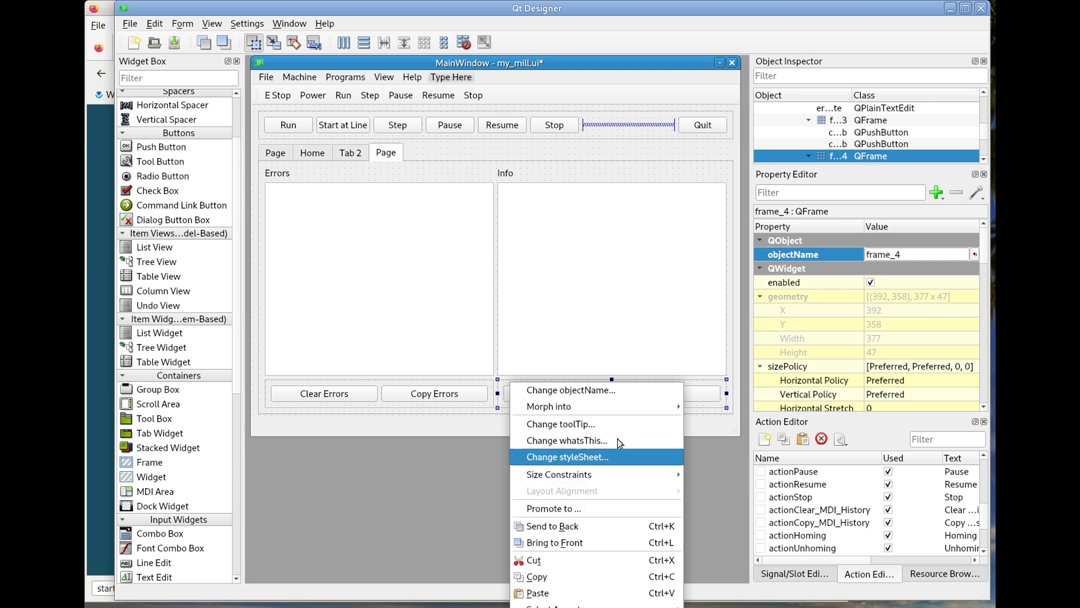
pyautogui.click(420, 441)
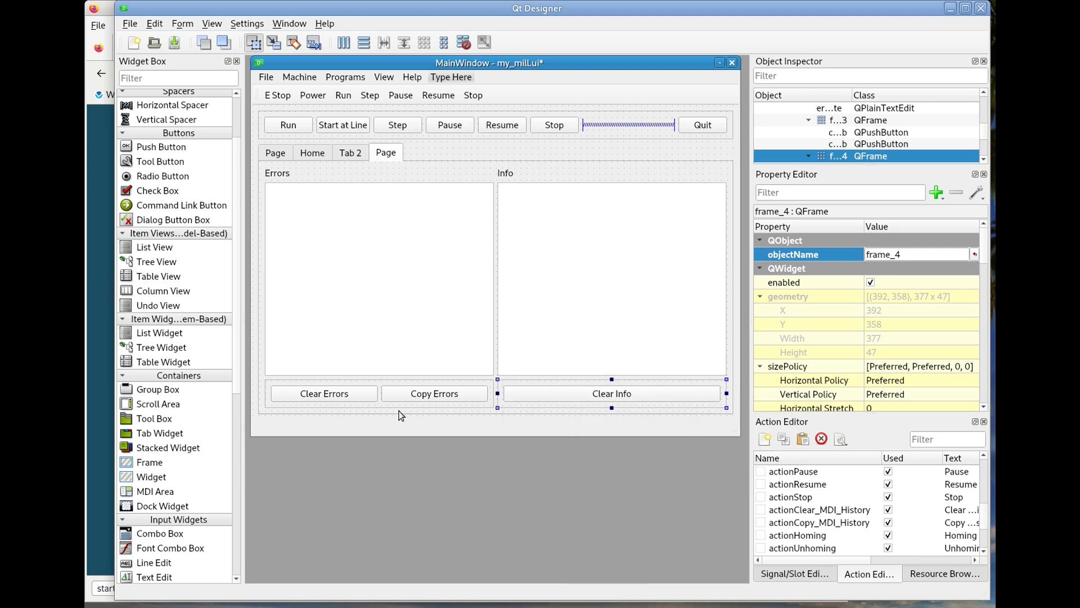
# Step: Save my_mill.ui, check the new page in the running My Mill Flex GUI and quit it
pyautogui.click(175, 43)
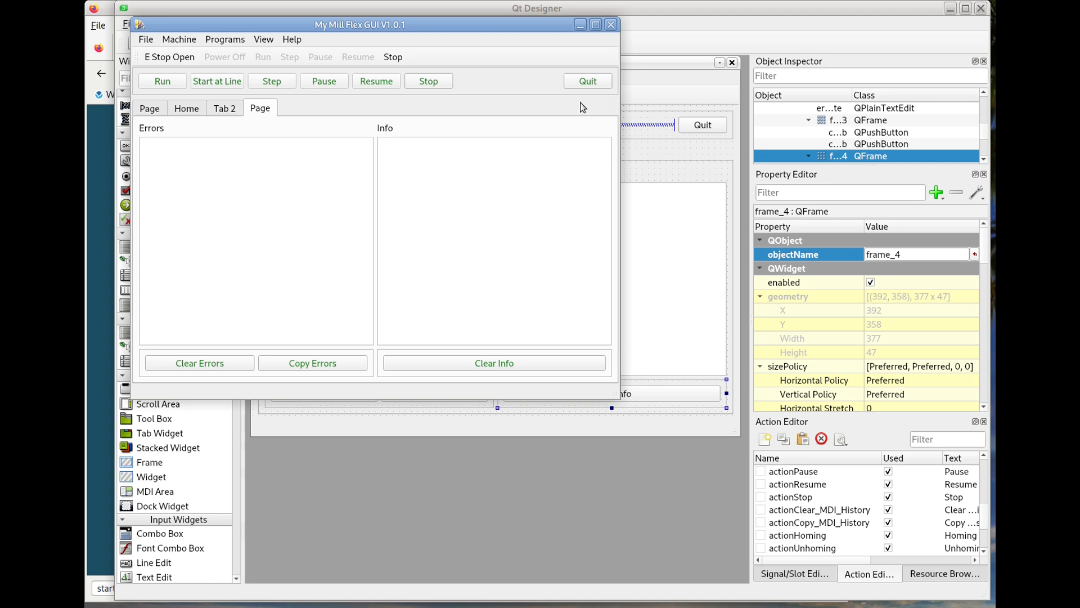
pyautogui.click(595, 83)
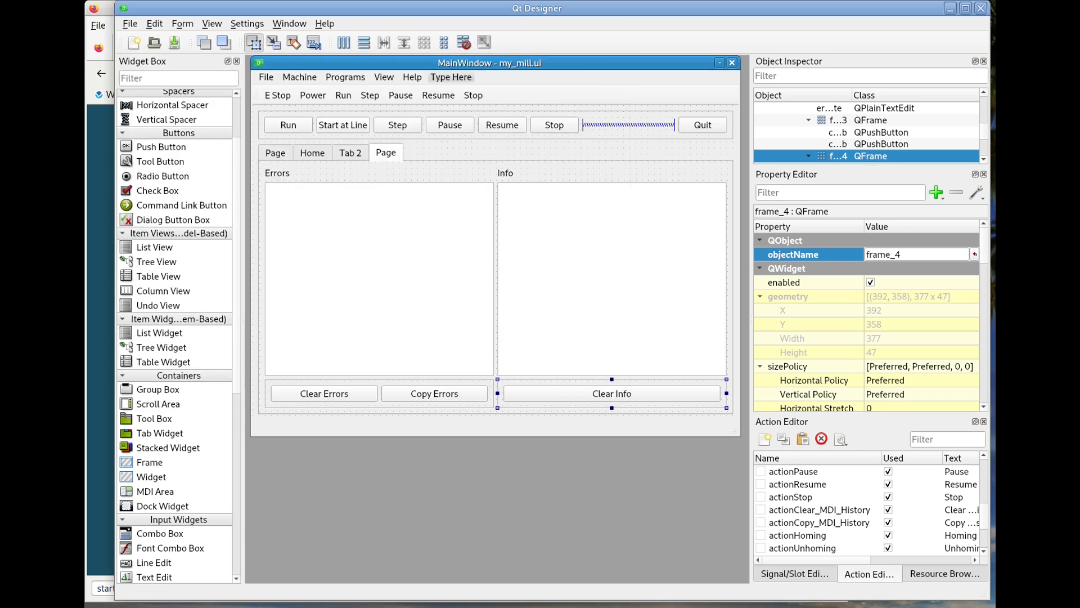
# Step: Set the currentTabText of the tab holding the error and information viewers to Errors and Info
pyautogui.click(396, 155)
pyautogui.scroll(-10, 878, 354)
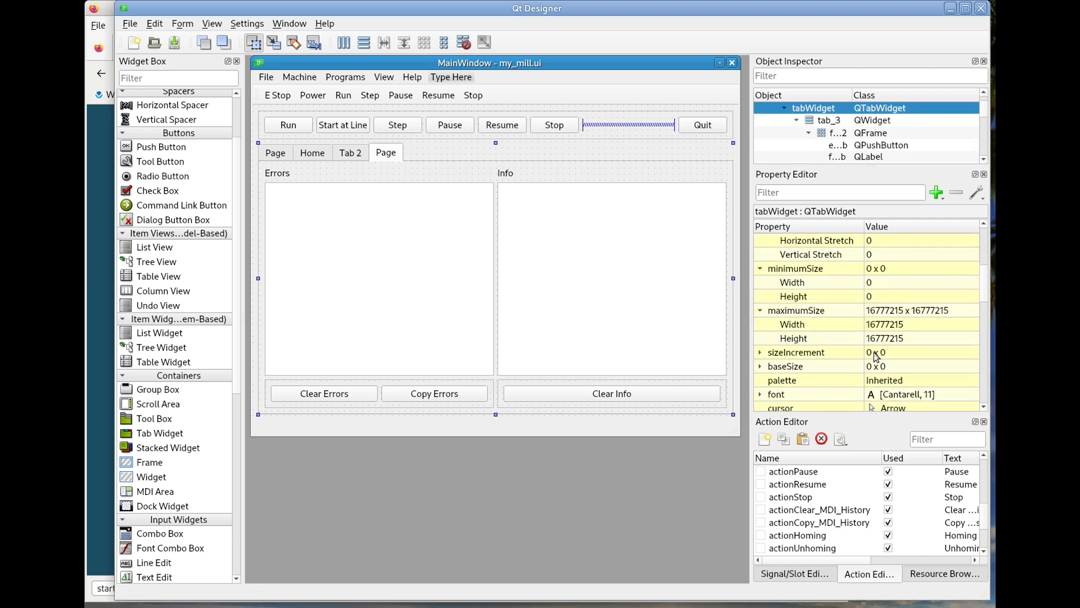
pyautogui.scroll(-2, 872, 347)
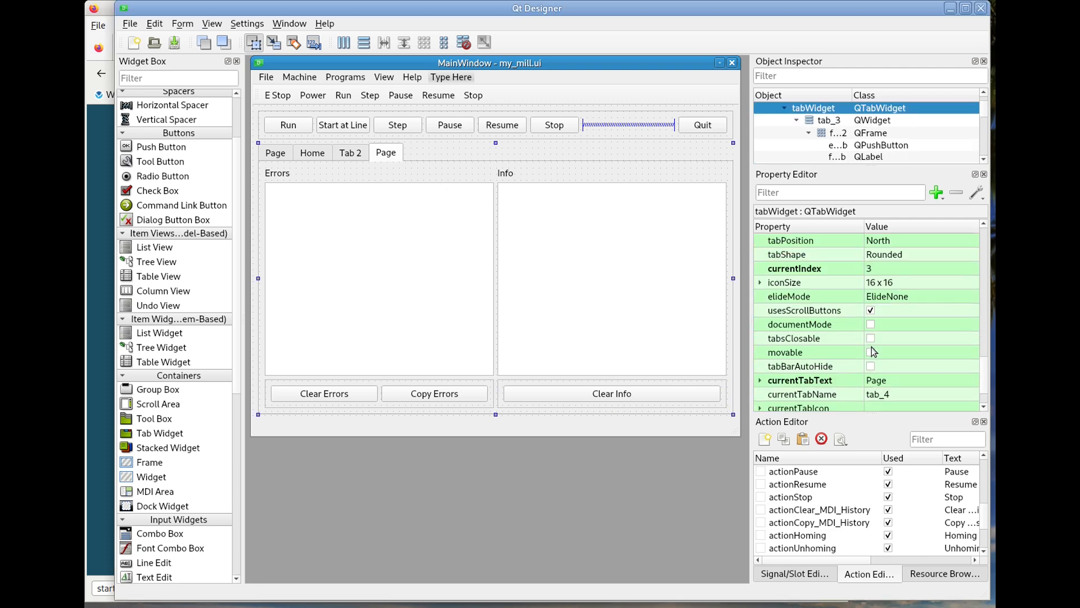
pyautogui.click(900, 338)
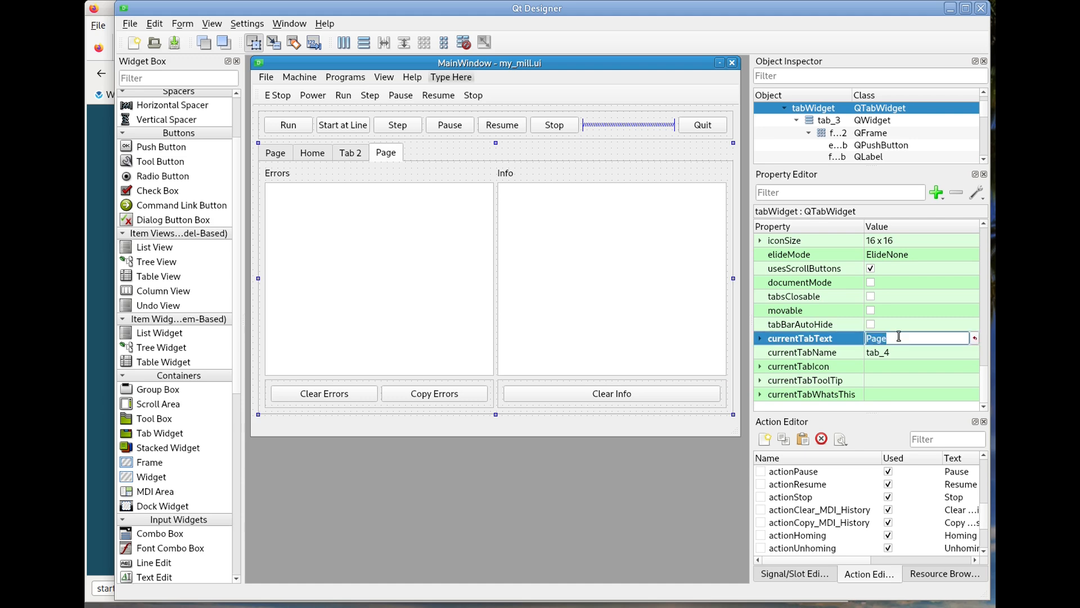
pyautogui.write('Erro')
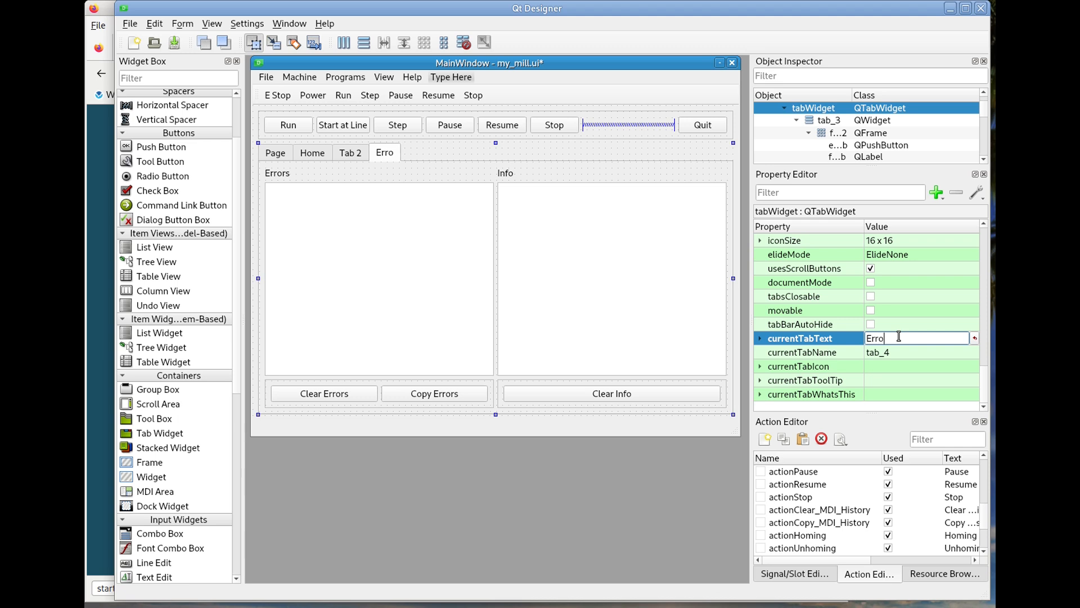
pyautogui.write('rs and Info')
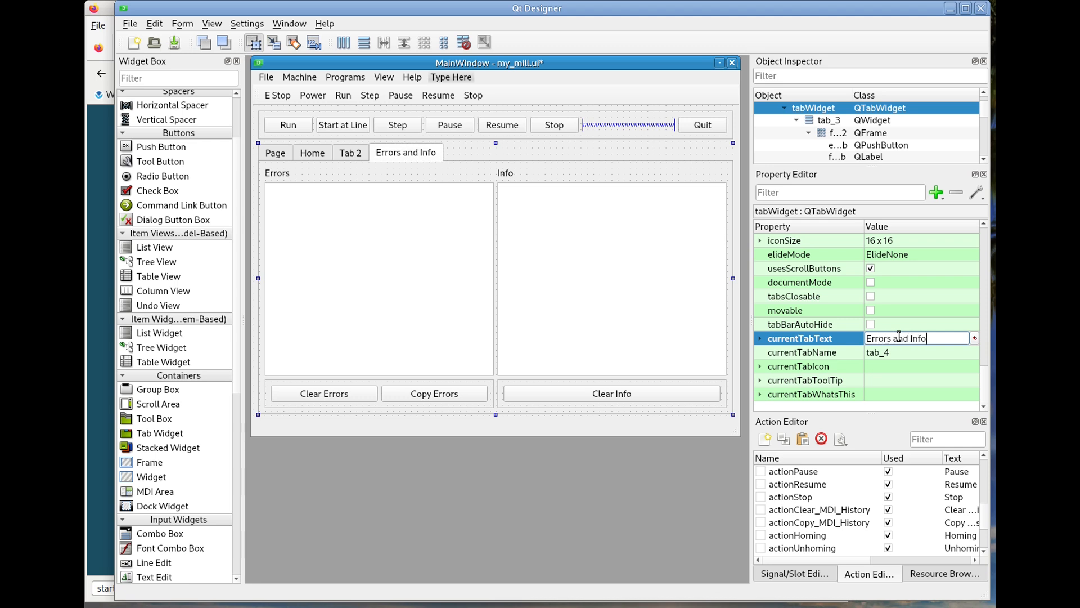
# Step: Set the currentTabText of the first tab to File and save my_mill.ui
pyautogui.click(276, 153)
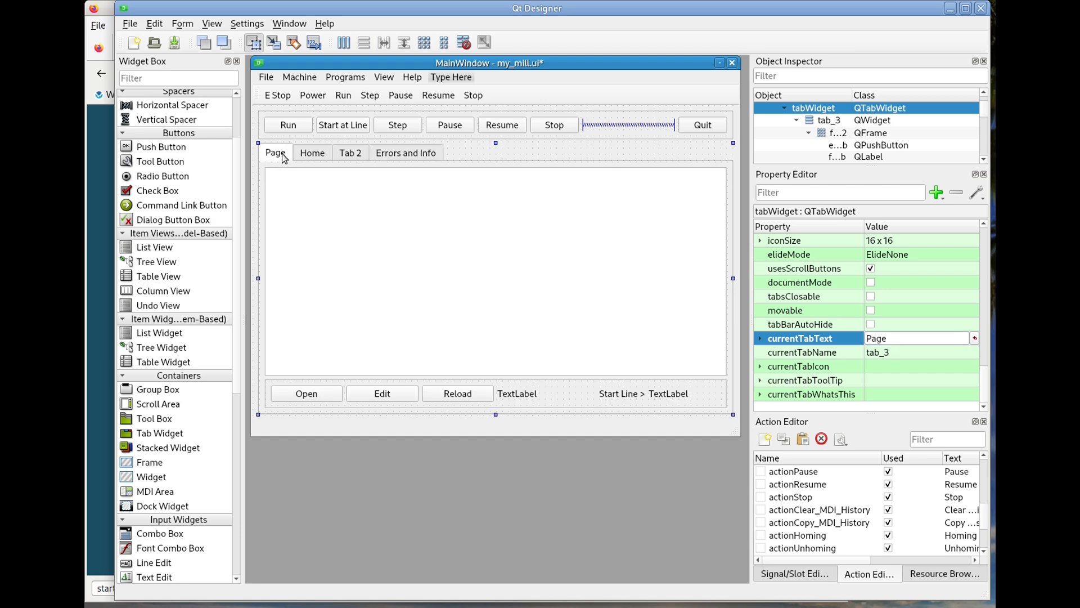
pyautogui.click(897, 354)
pyautogui.click(899, 338)
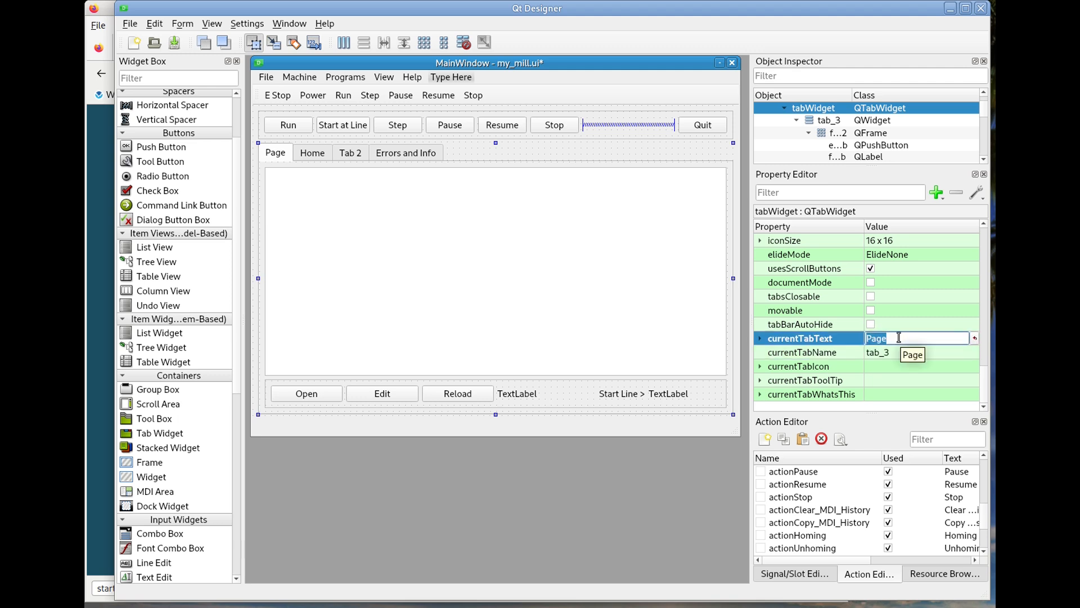
pyautogui.write('File')
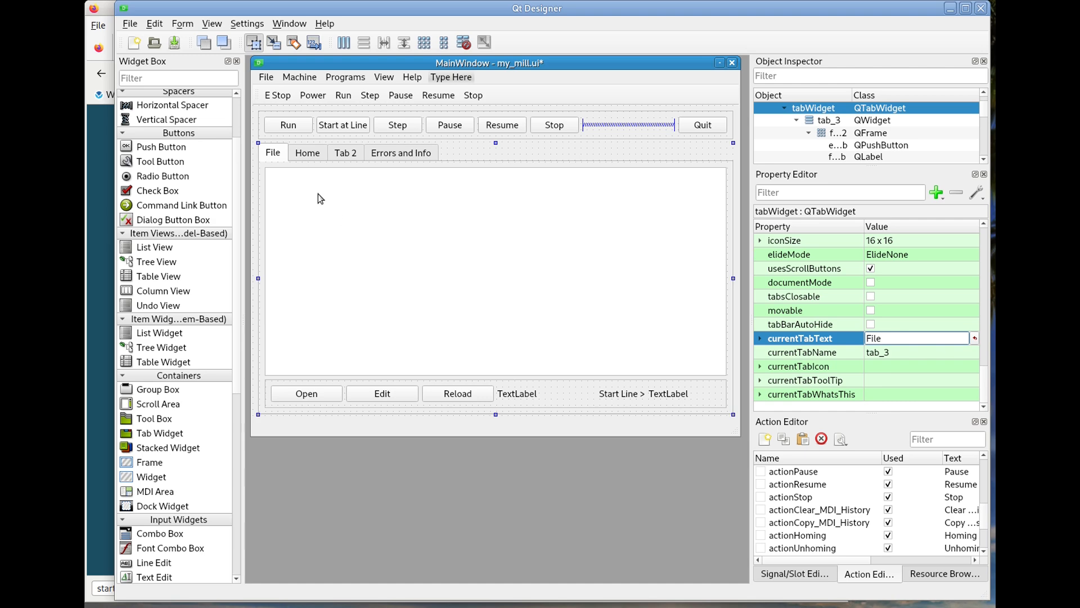
pyautogui.click(175, 43)
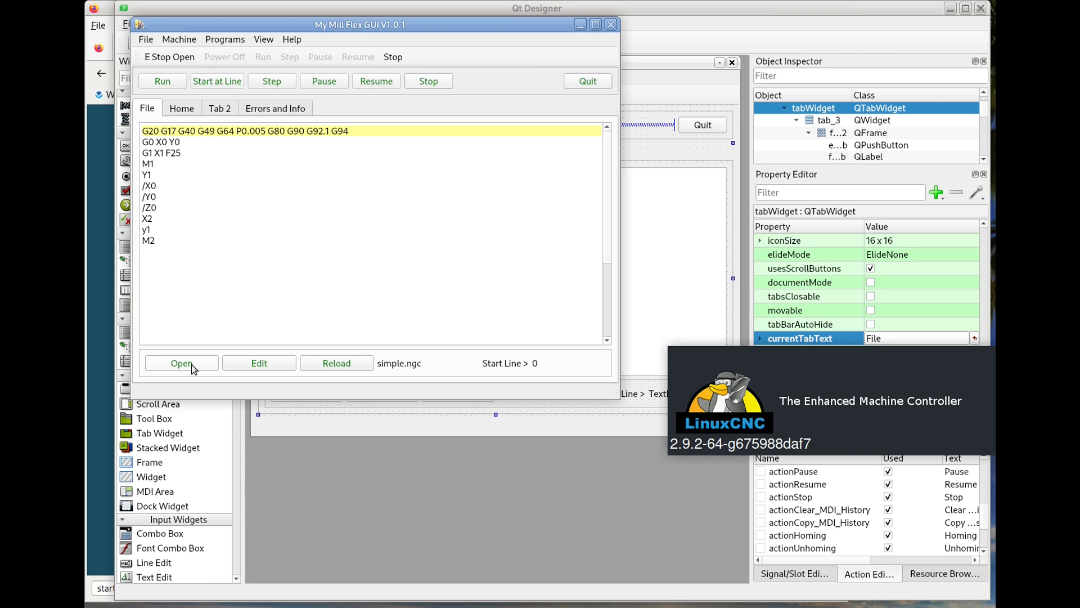
# Step: Enable the machine in My Mill Flex GUI with E Stop closed and power on, and home all axes
pyautogui.click(195, 57)
pyautogui.click(228, 57)
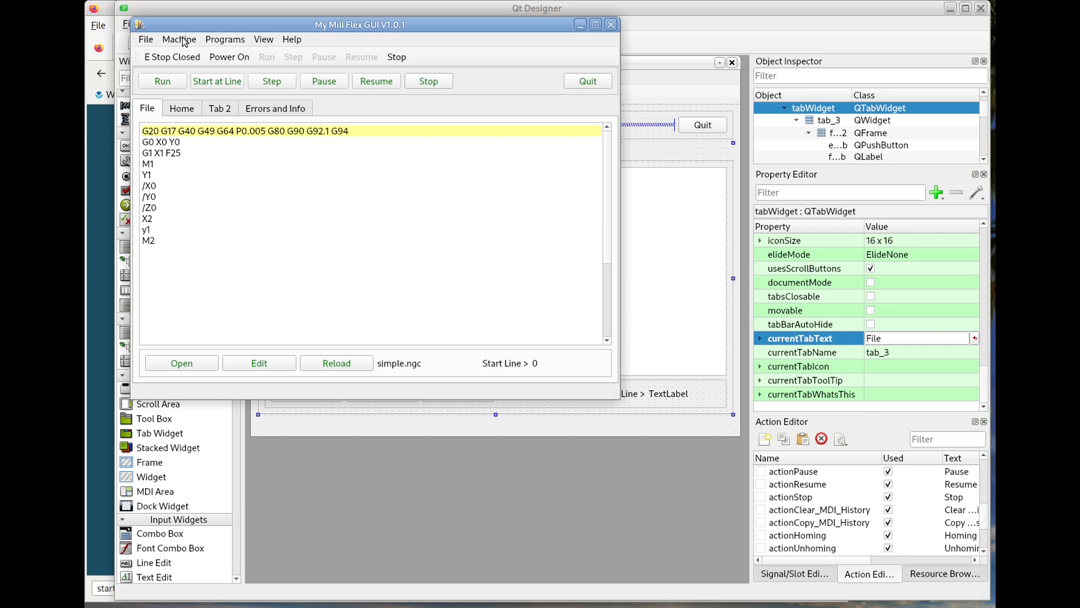
pyautogui.click(184, 42)
pyautogui.moveTo(231, 219)
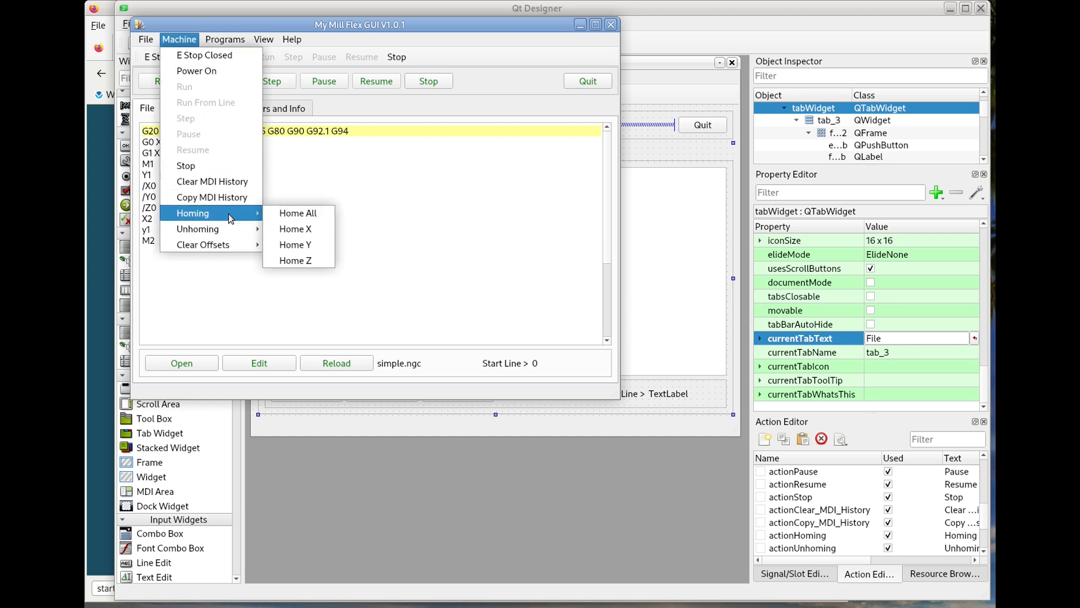
pyautogui.click(294, 212)
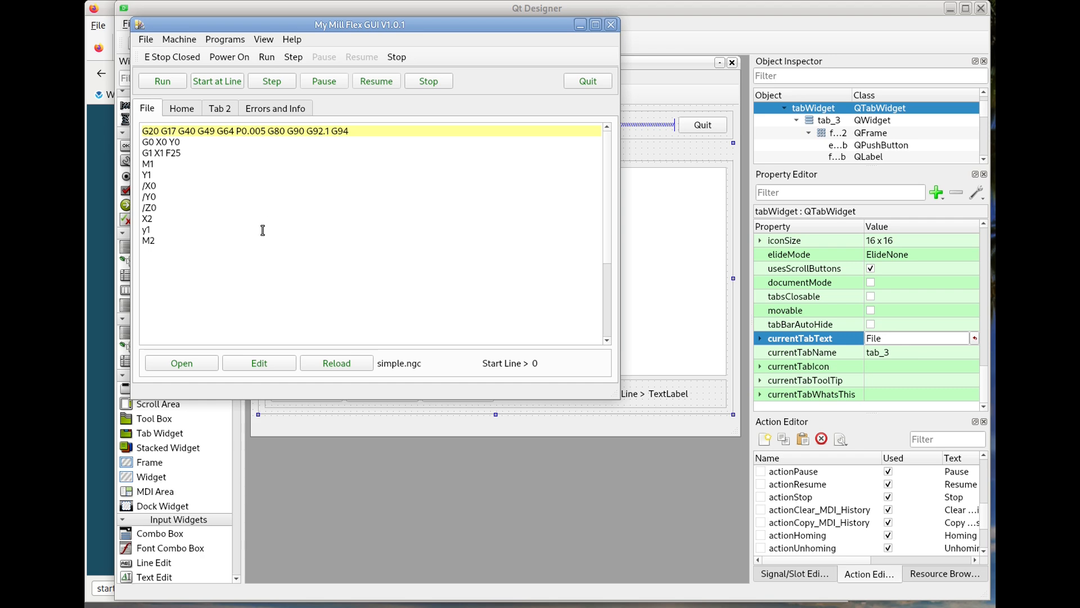
# Step: Open the G-code file message.ngc from the nc_files folder in the running GUI
pyautogui.click(190, 365)
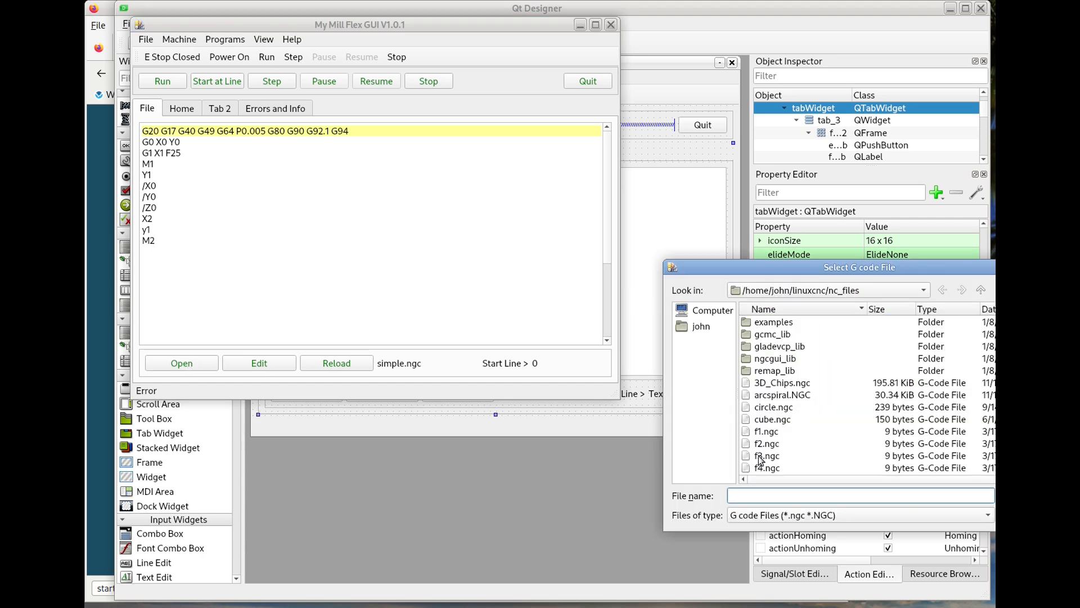
pyautogui.scroll(-3, 760, 460)
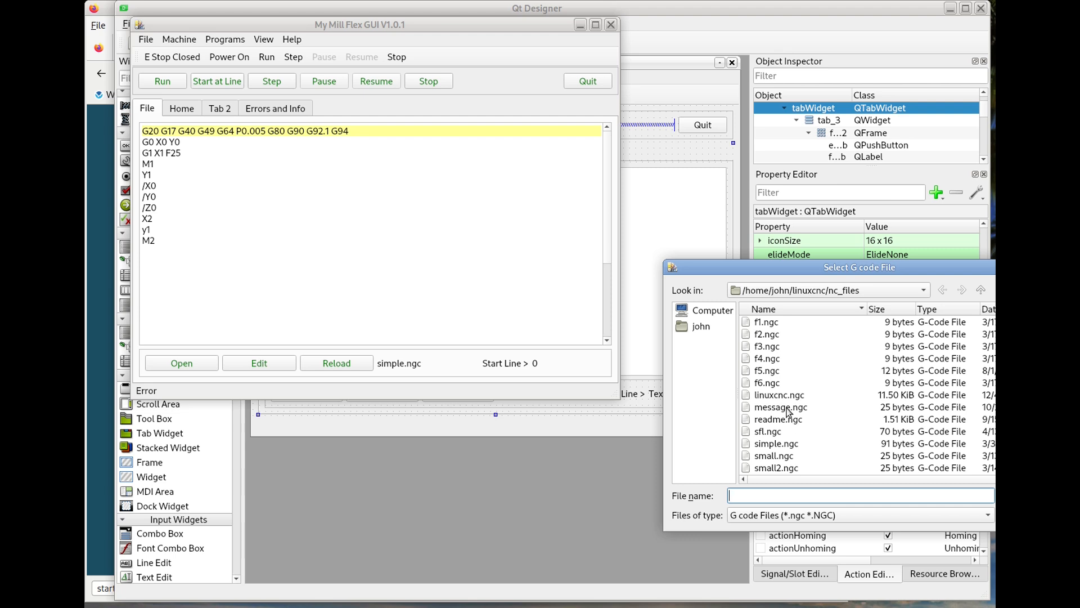
pyautogui.click(787, 407)
pyautogui.press('Return')
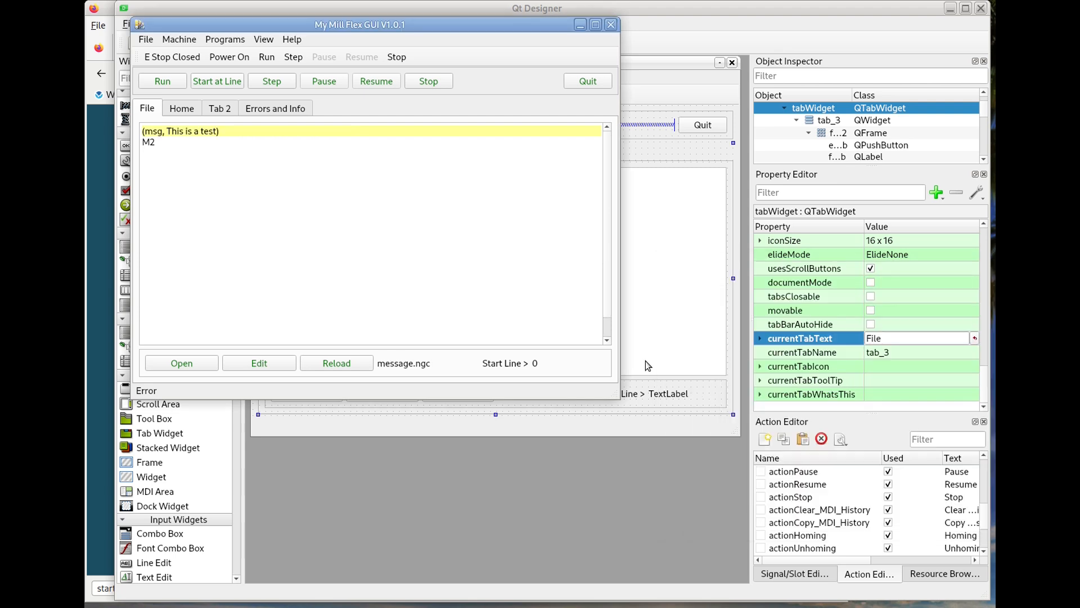
# Step: Run message.ngc with the Errors and Info page displayed, check its code on the File page and quit the GUI
pyautogui.click(266, 110)
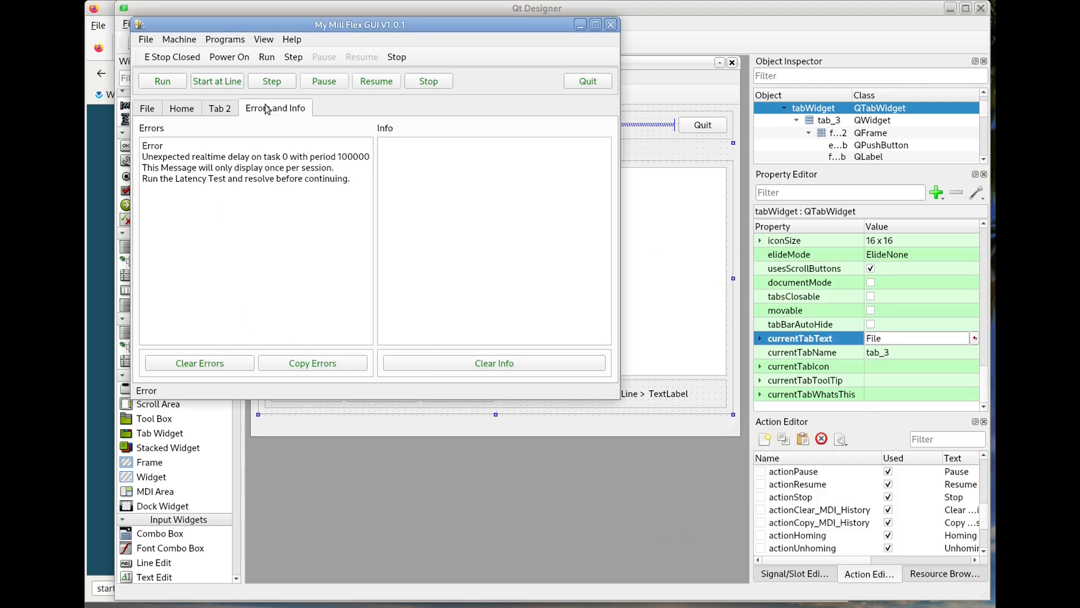
pyautogui.click(167, 82)
pyautogui.click(145, 114)
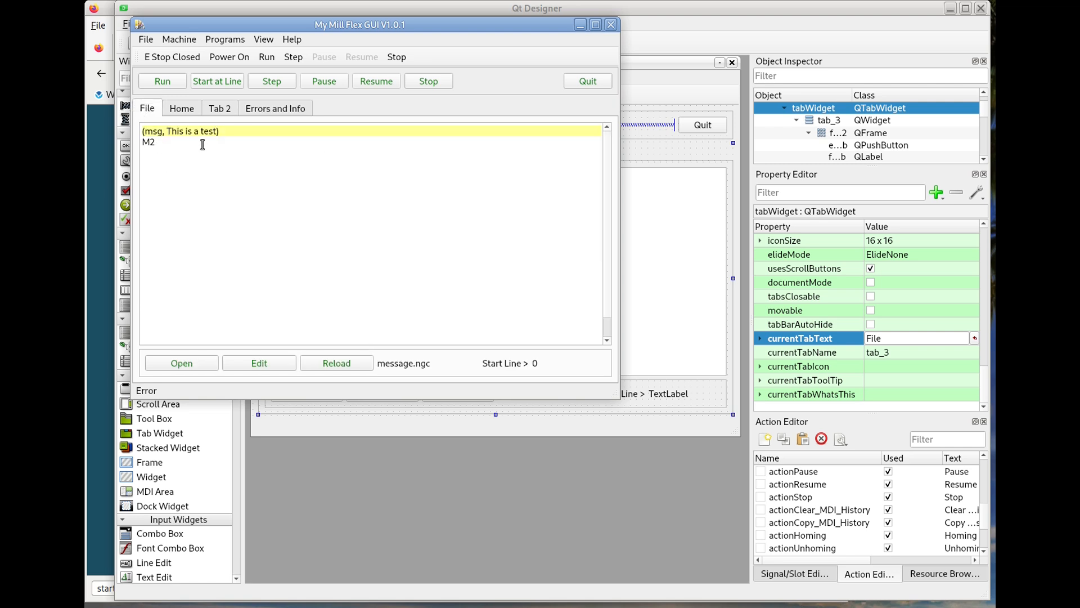
pyautogui.click(585, 81)
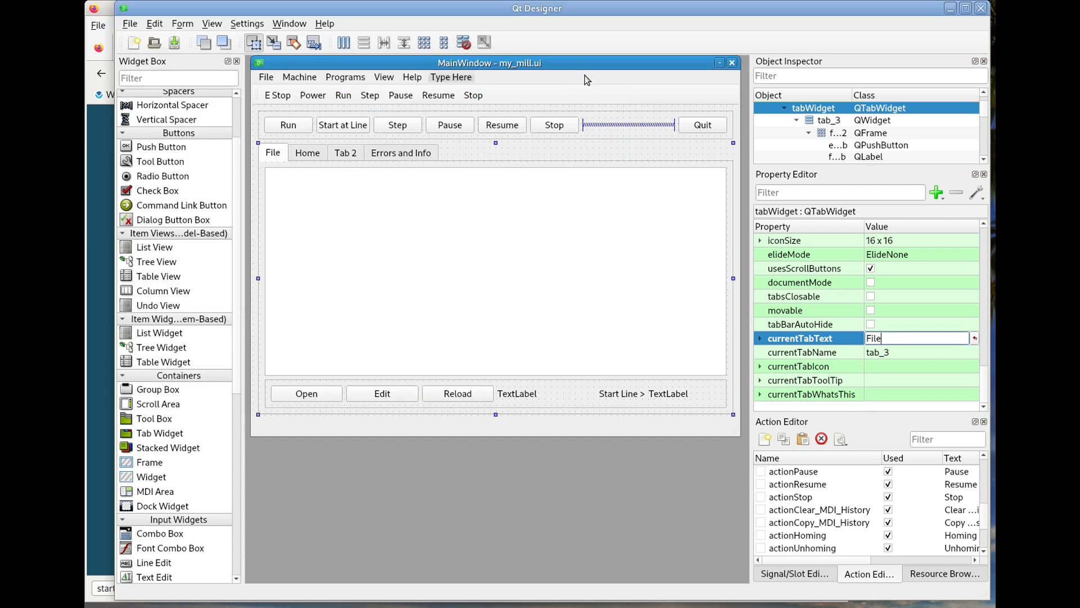